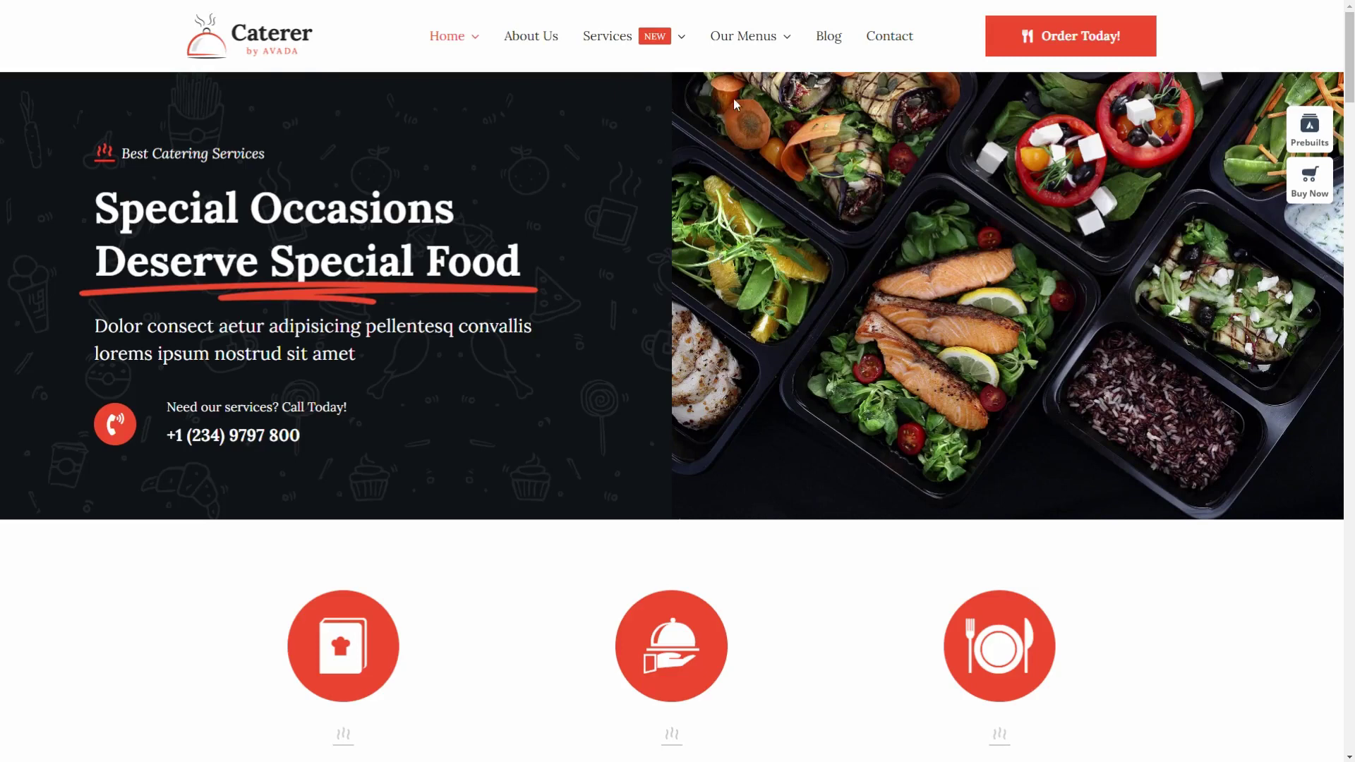
Browse the Caterer demo home page, then open and skim the Our Menus page
scroll(696, 267, down, 4)
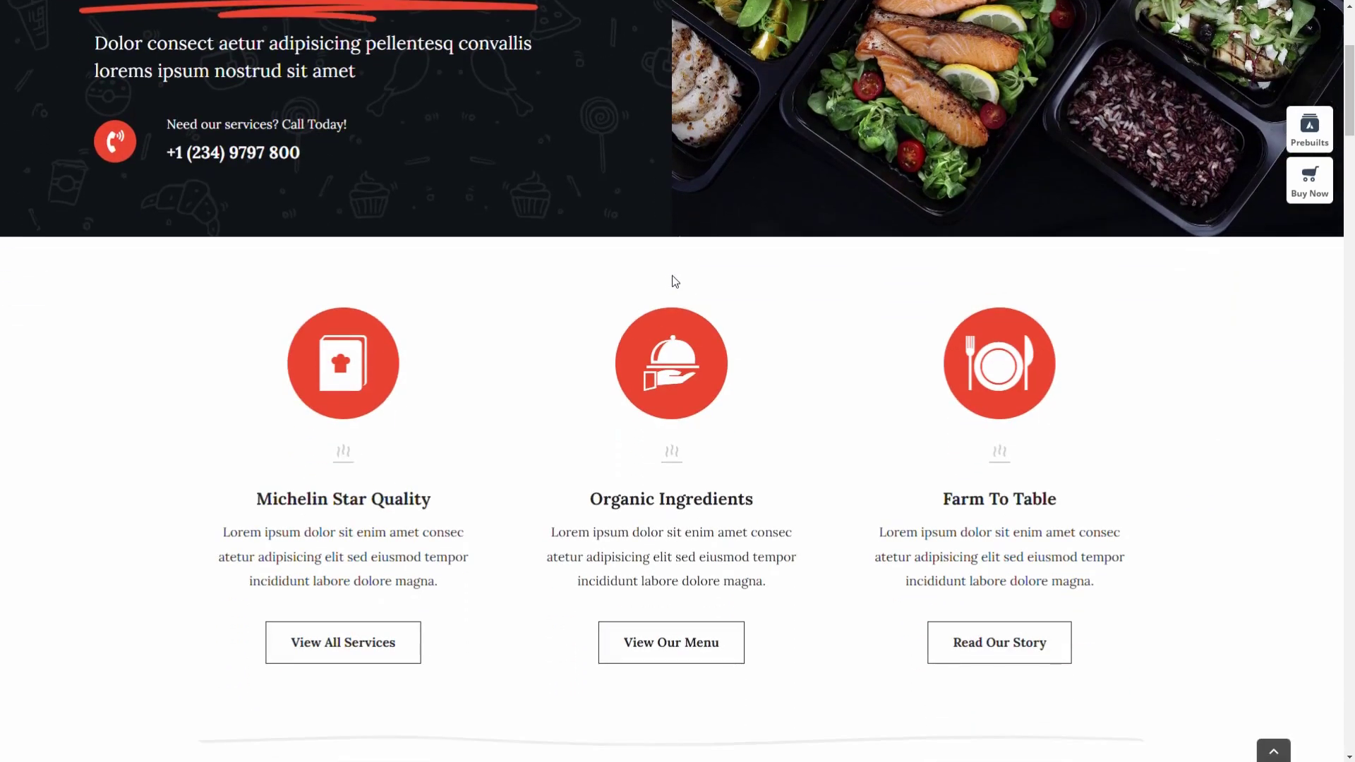
scroll(675, 282, down, 11)
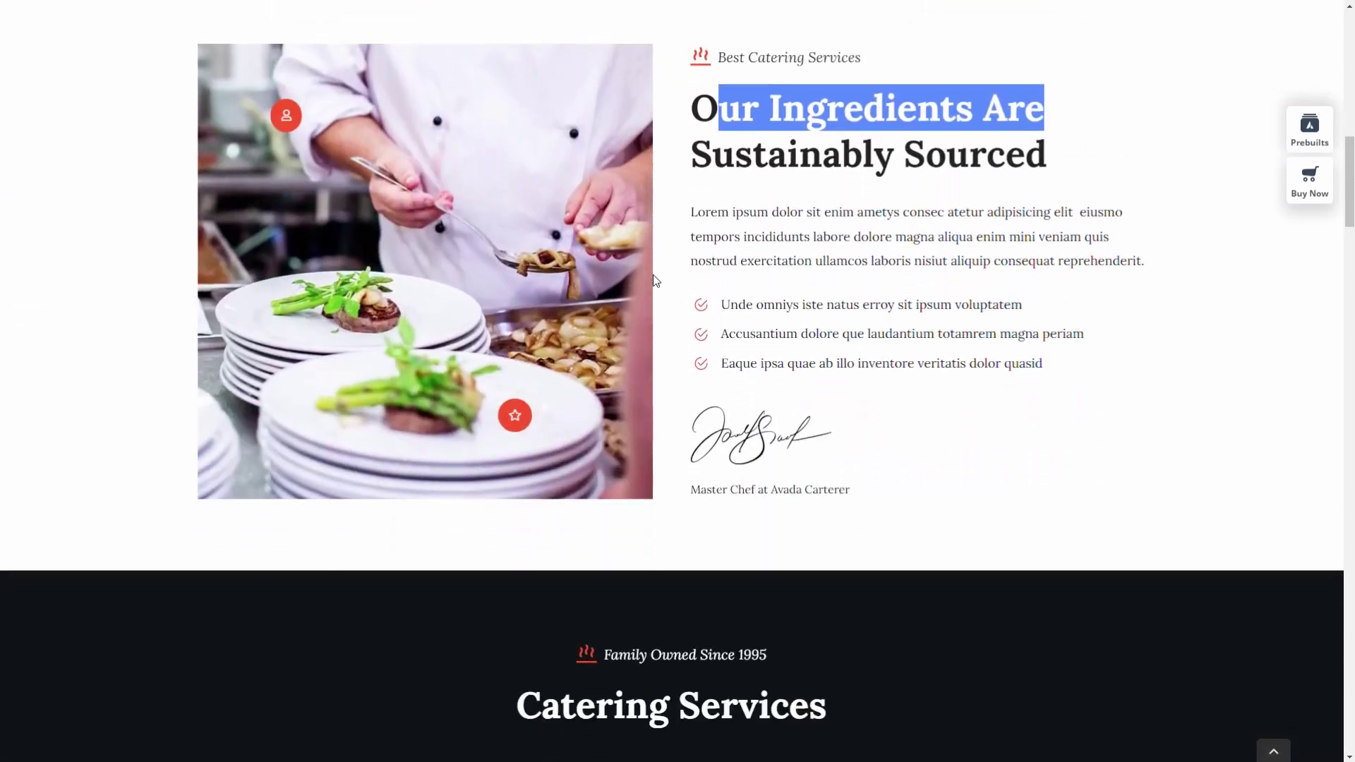
scroll(653, 277, down, 13)
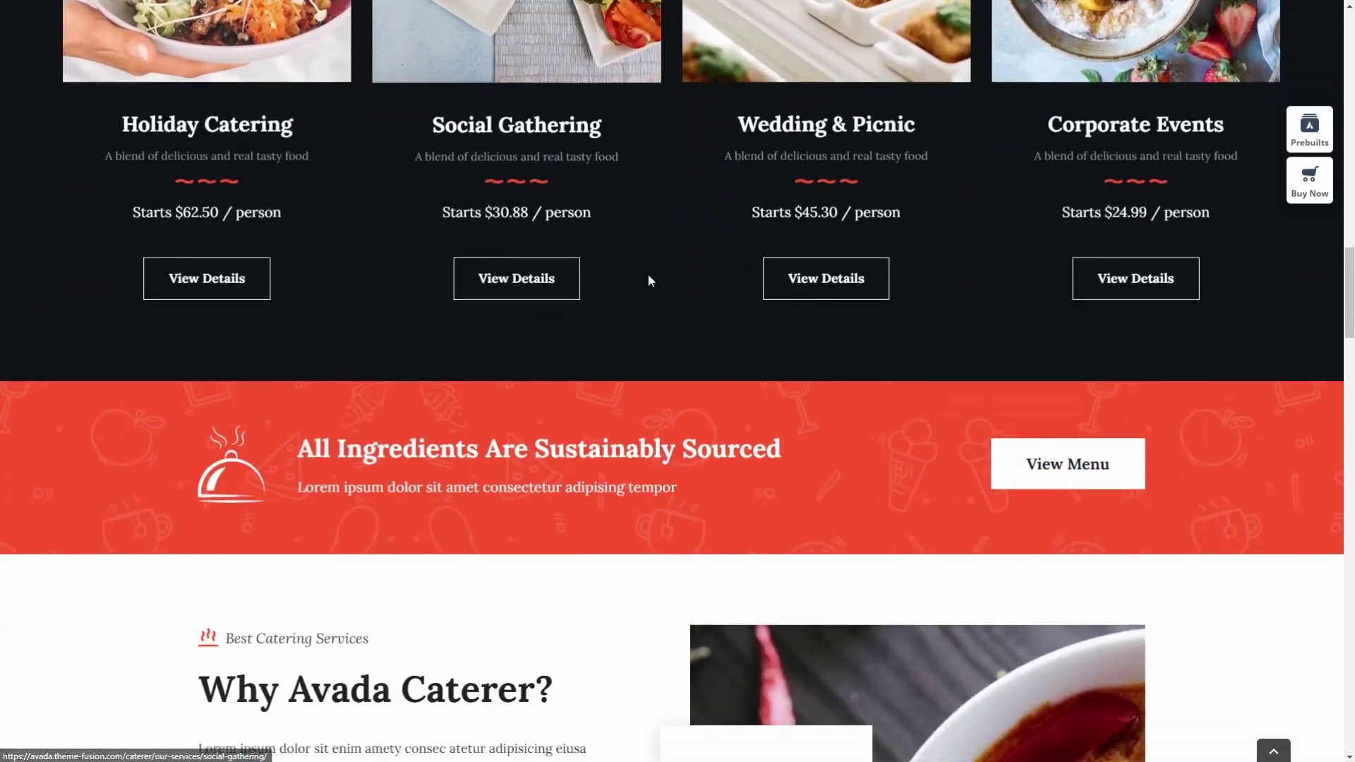
scroll(648, 280, down, 20)
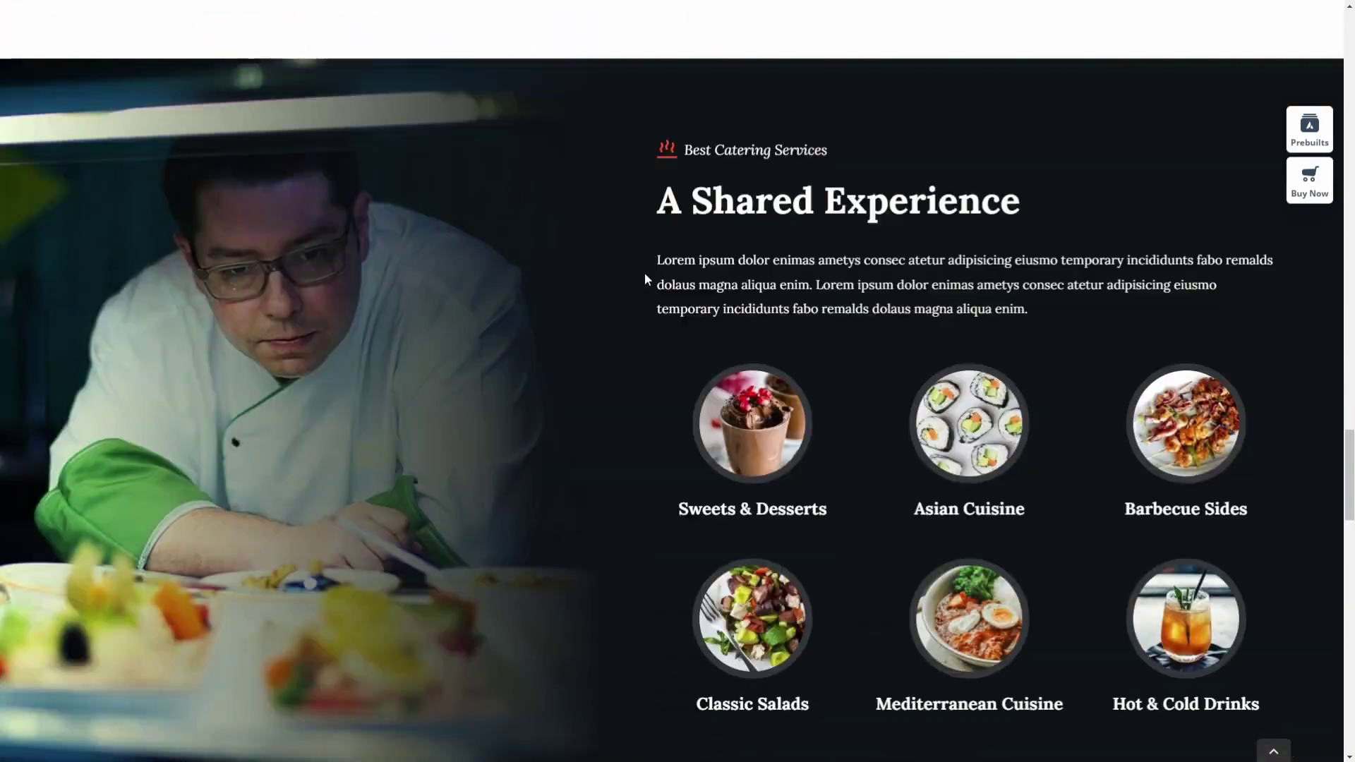
scroll(639, 272, down, 9)
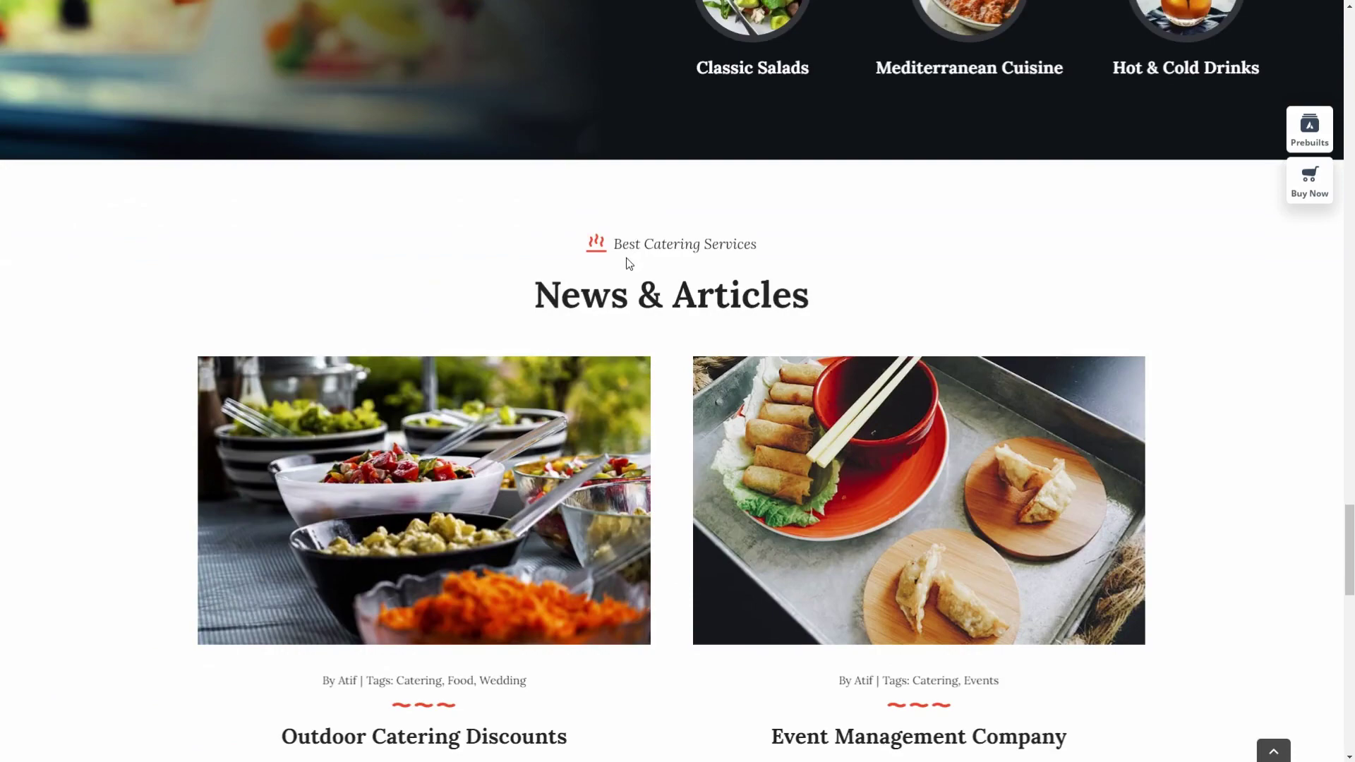
scroll(628, 262, down, 12)
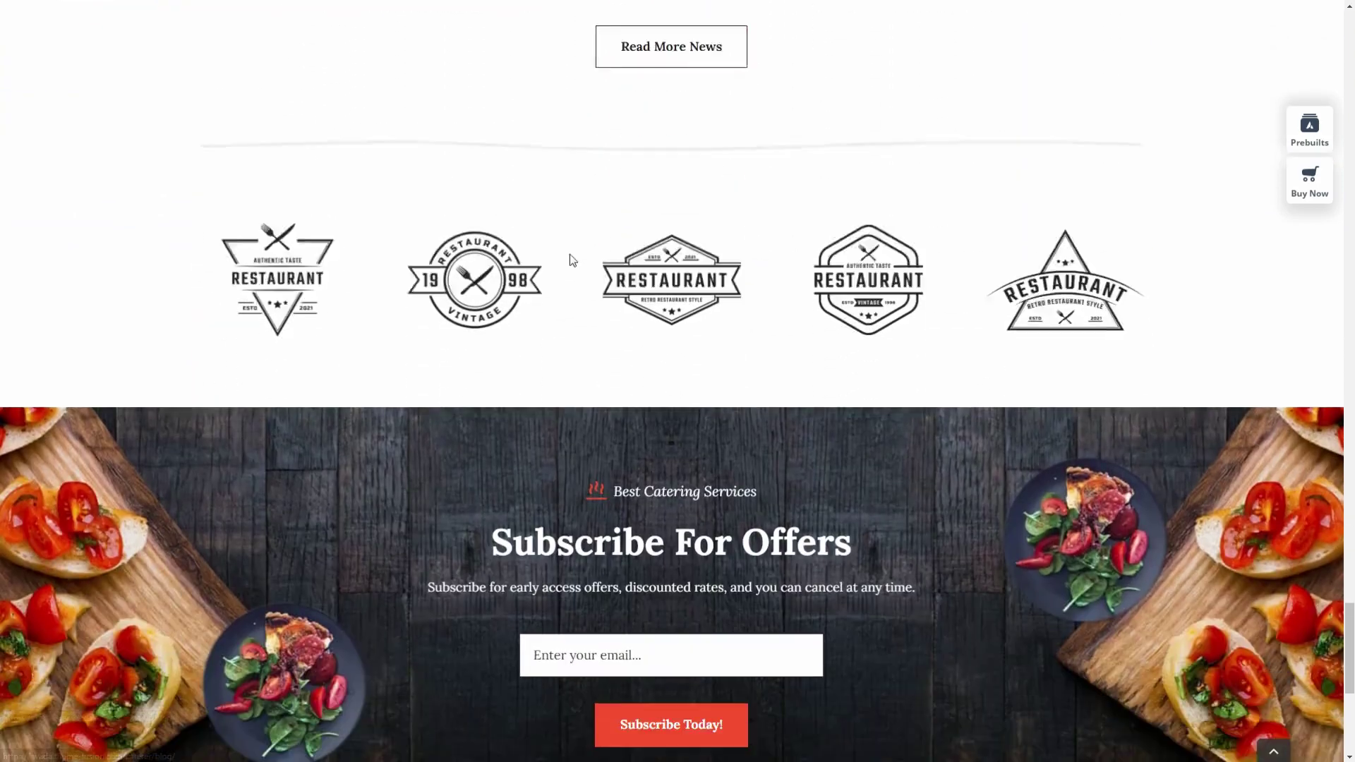
scroll(702, 256, down, 1)
scroll(665, 233, down, 2)
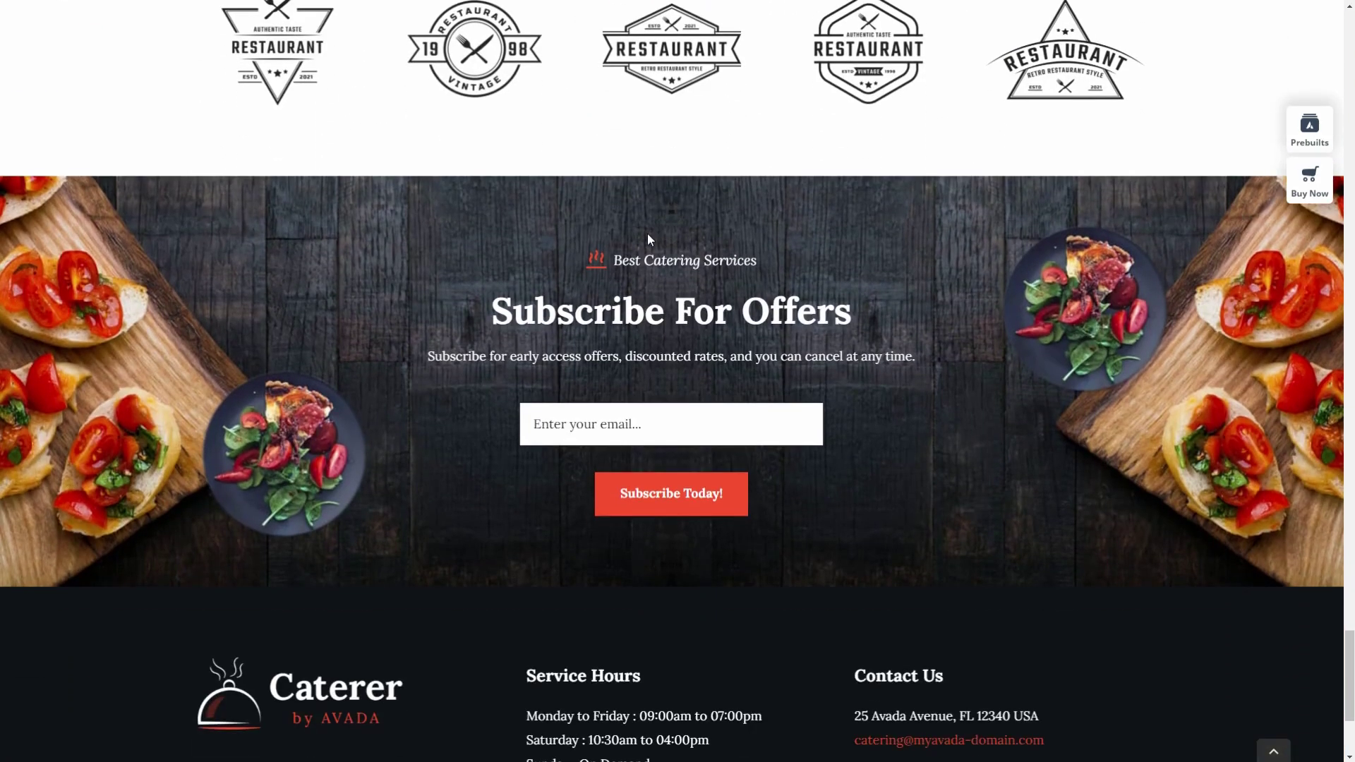
scroll(647, 233, down, 4)
scroll(821, 546, up, 13)
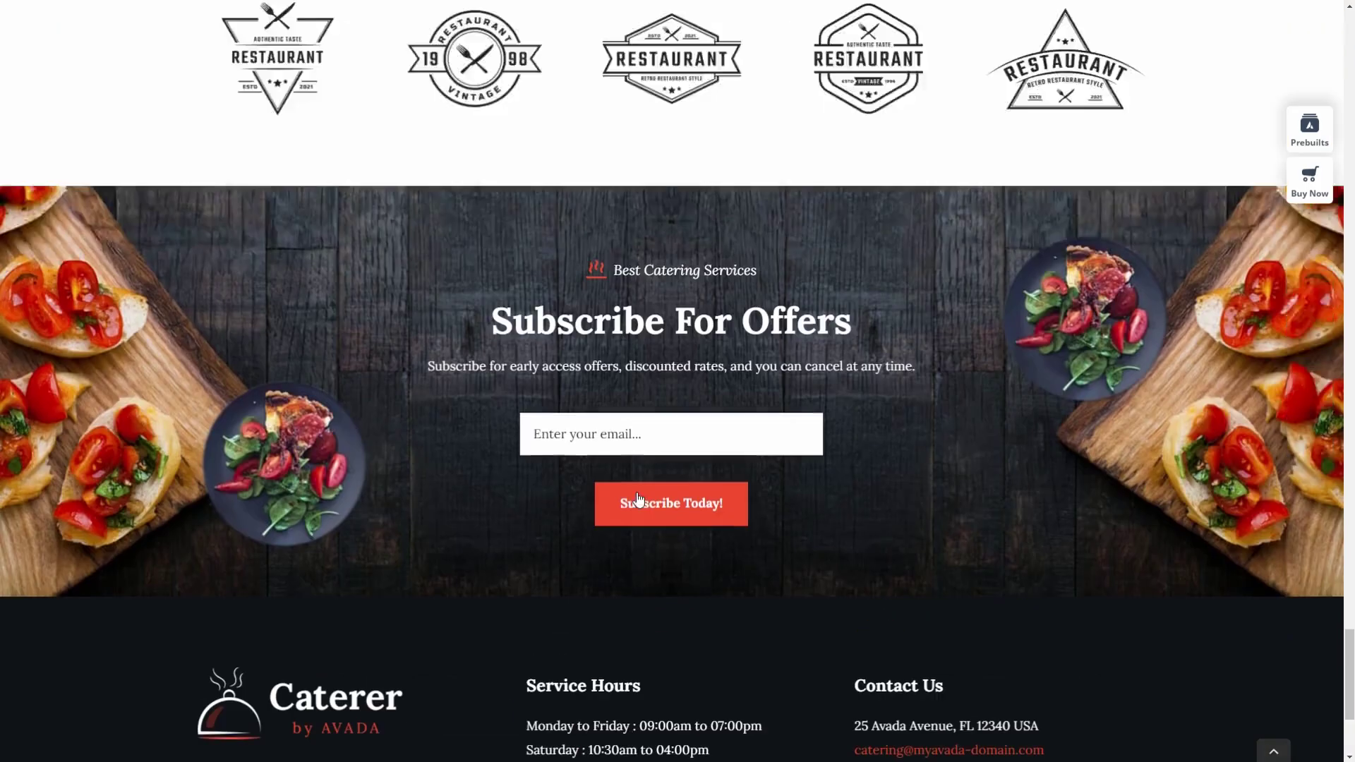
scroll(1313, 372, up, 20)
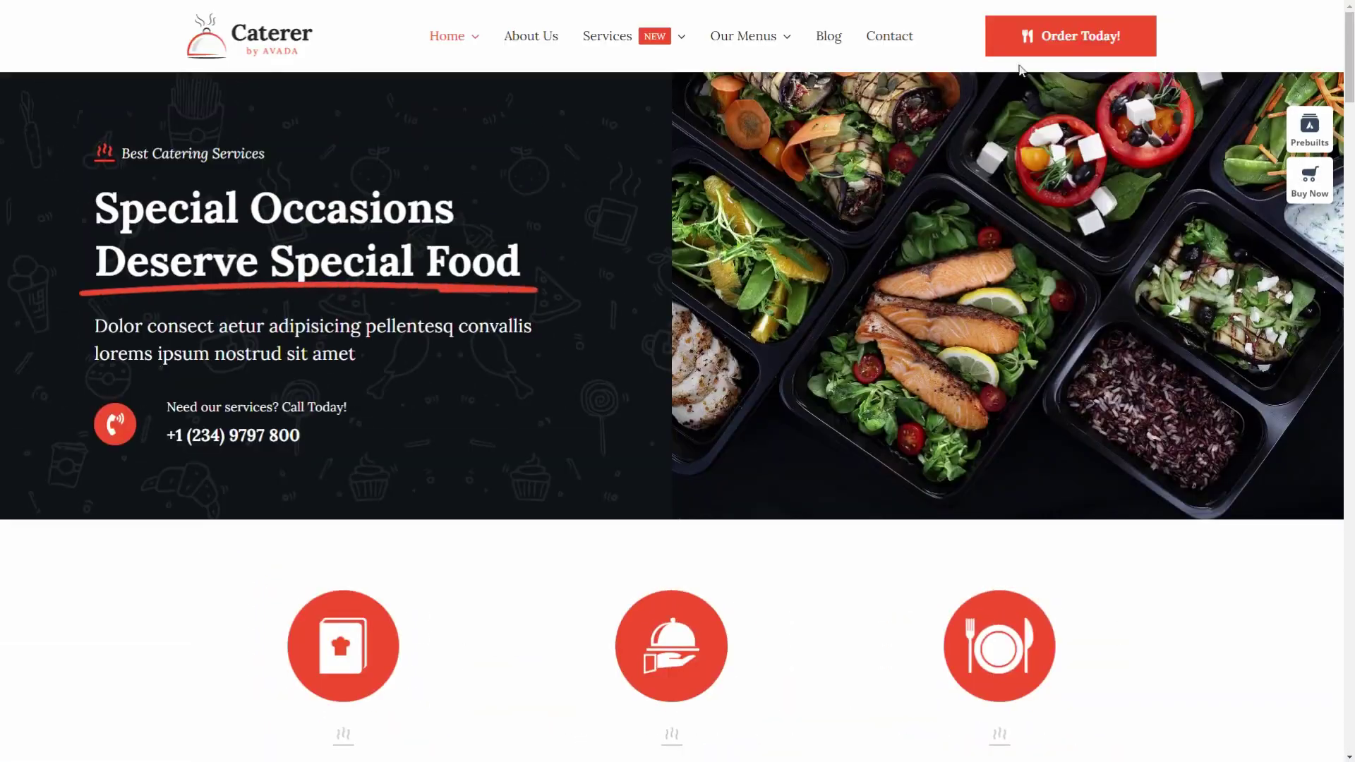
click(1064, 50)
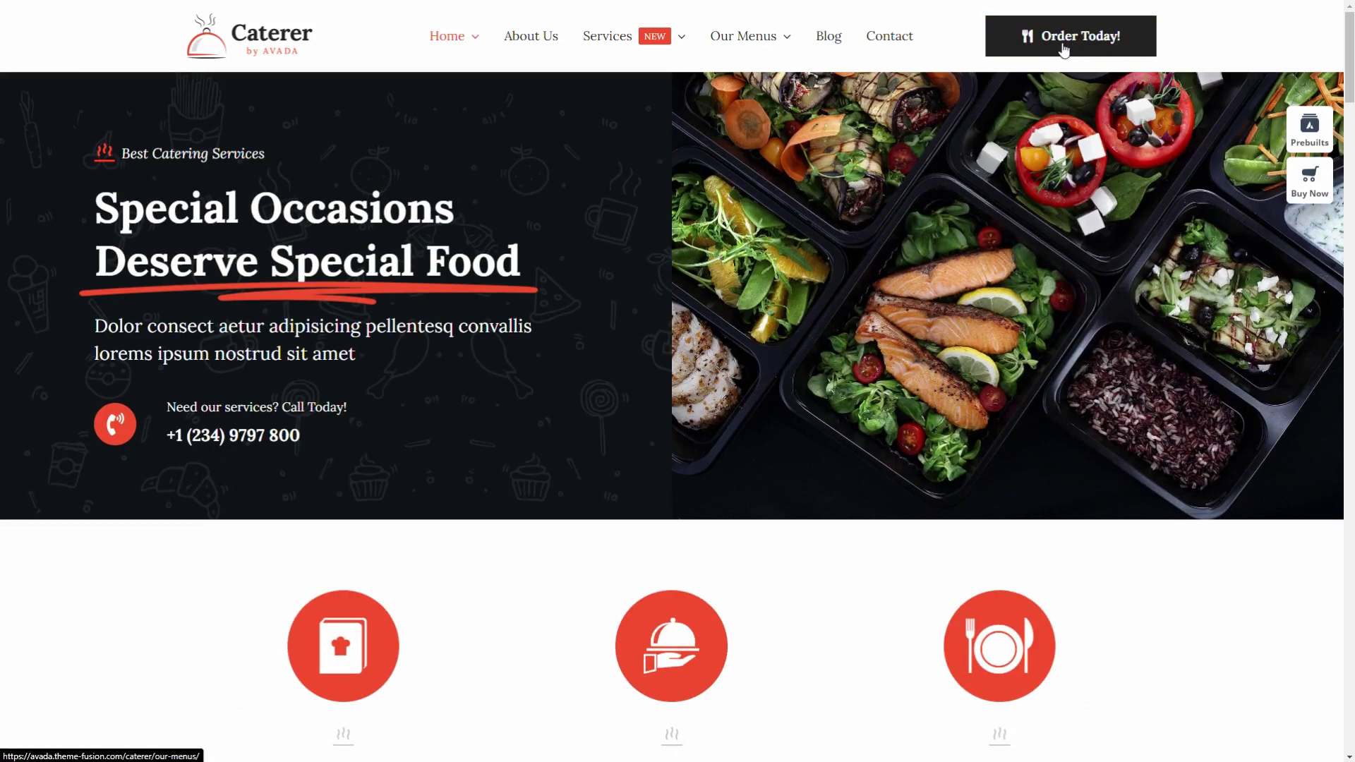
scroll(520, 347, down, 1)
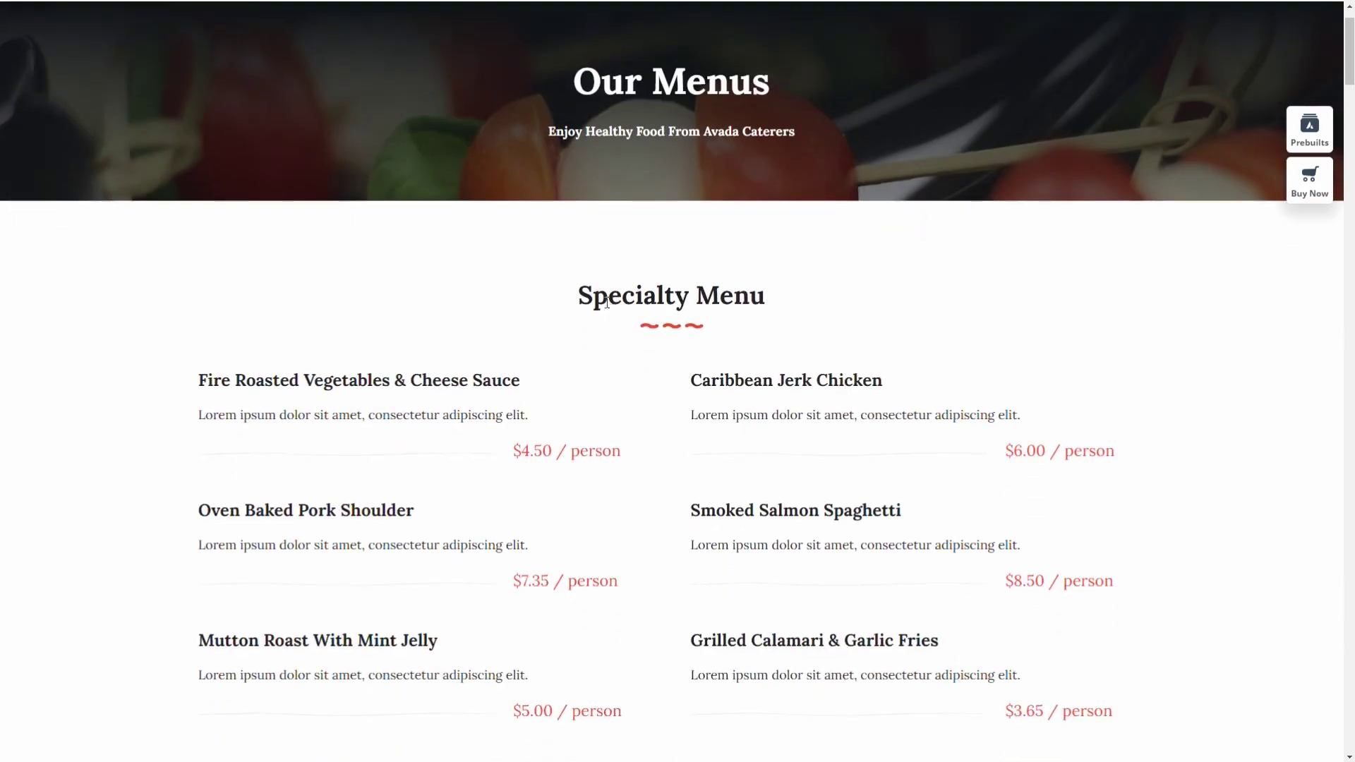
scroll(612, 299, down, 9)
scroll(688, 549, up, 4)
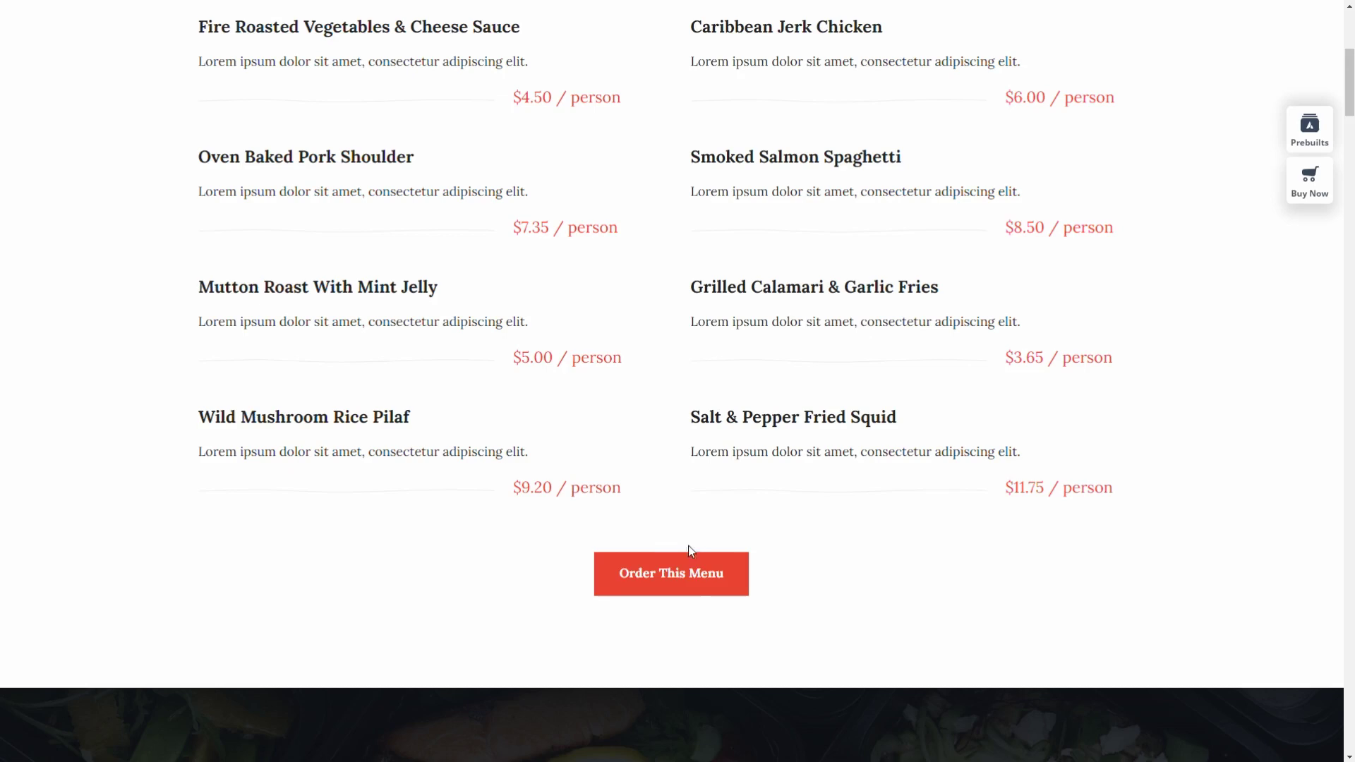
Go to the Contact page via Order This Menu and try the Full Name and Message fields
click(689, 584)
scroll(334, 336, down, 2)
scroll(334, 336, down, 2)
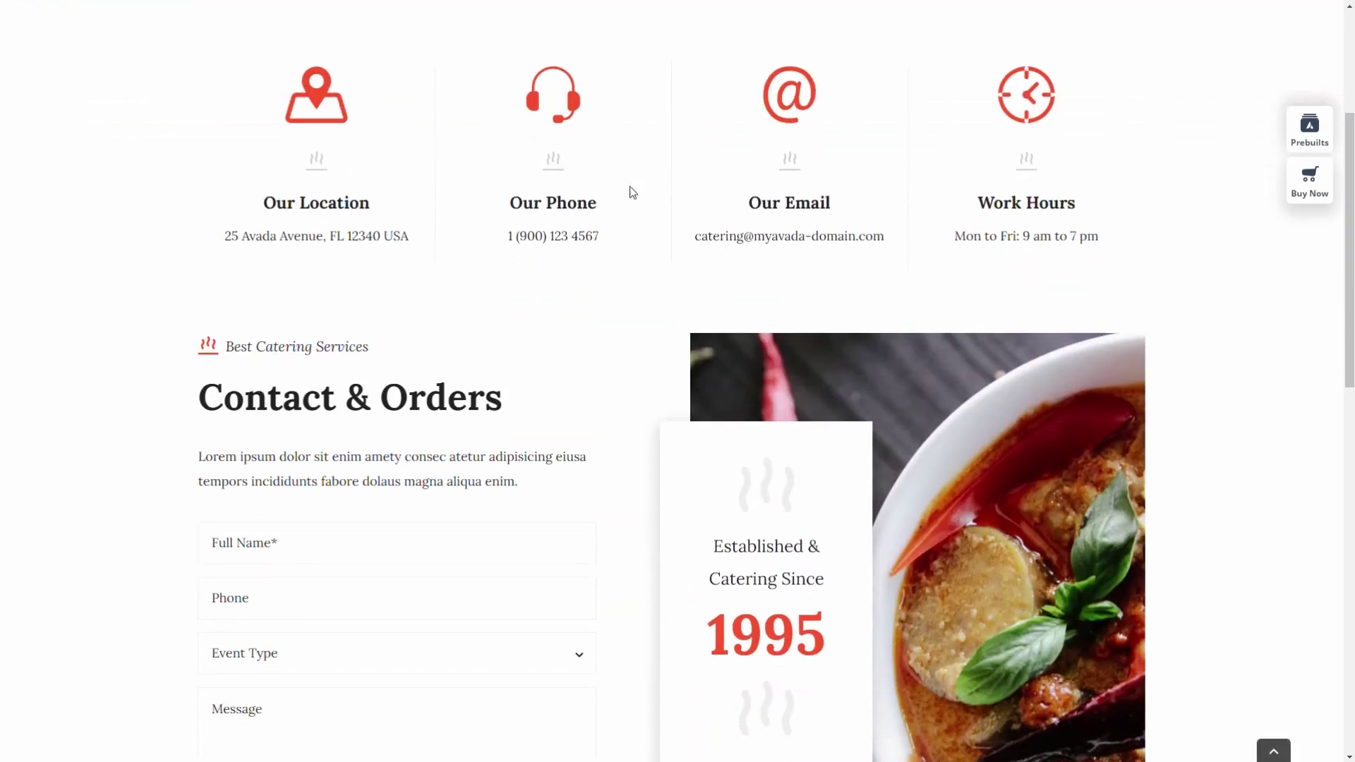
scroll(426, 365, down, 3)
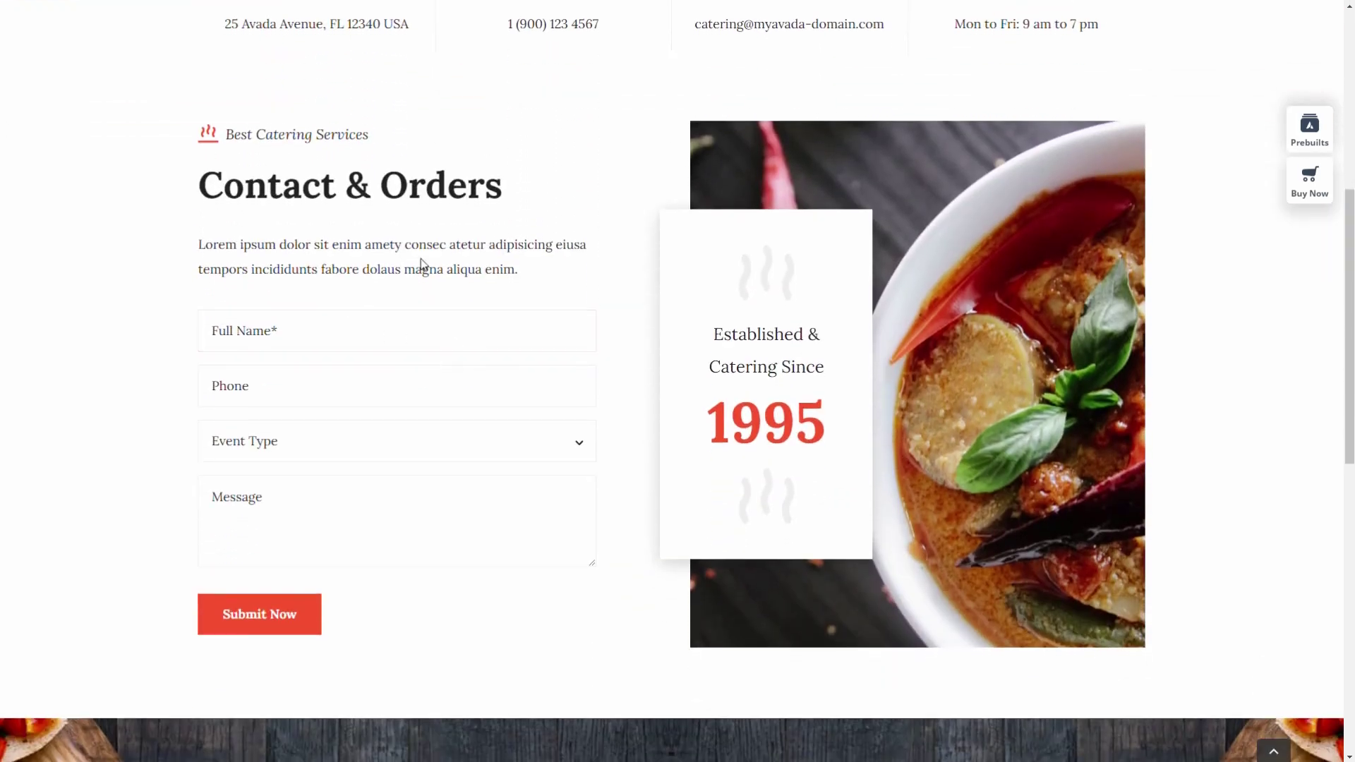
scroll(296, 217, down, 2)
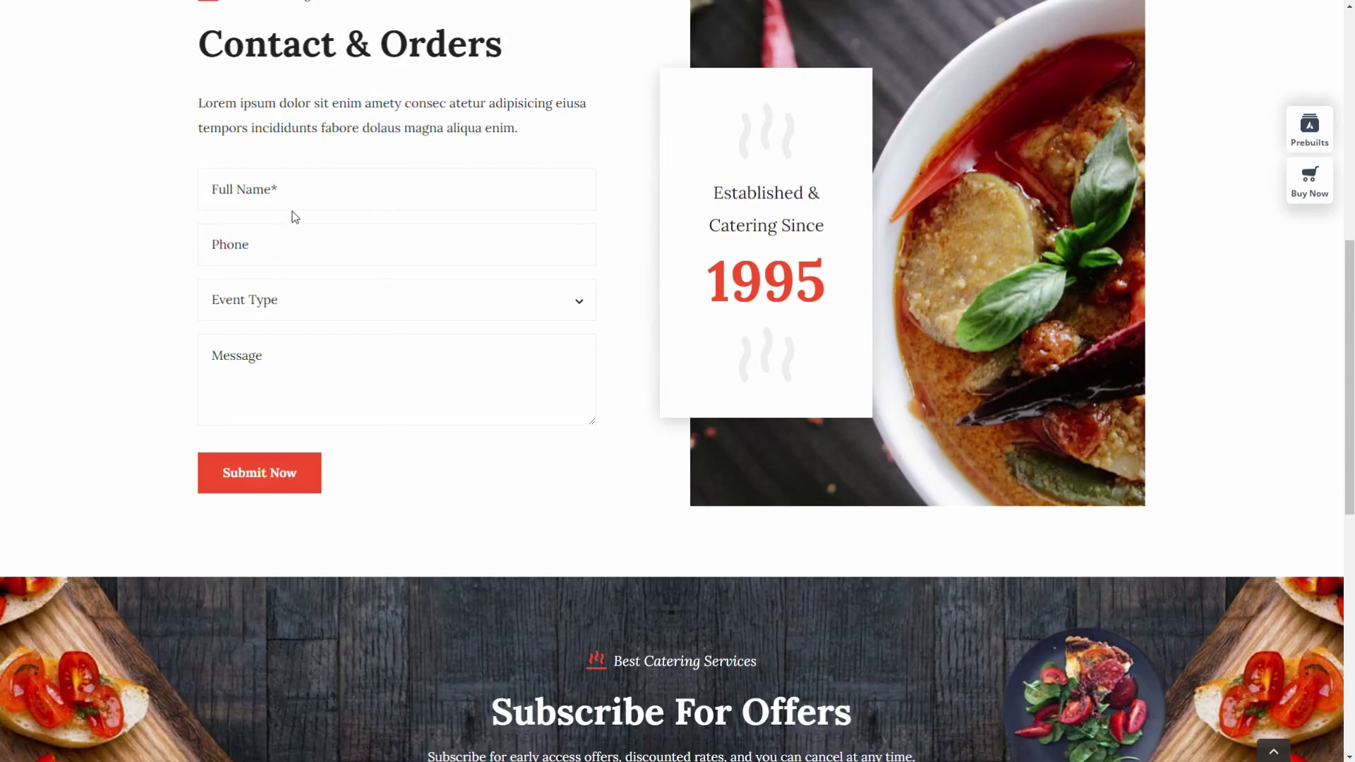
scroll(314, 361, down, 2)
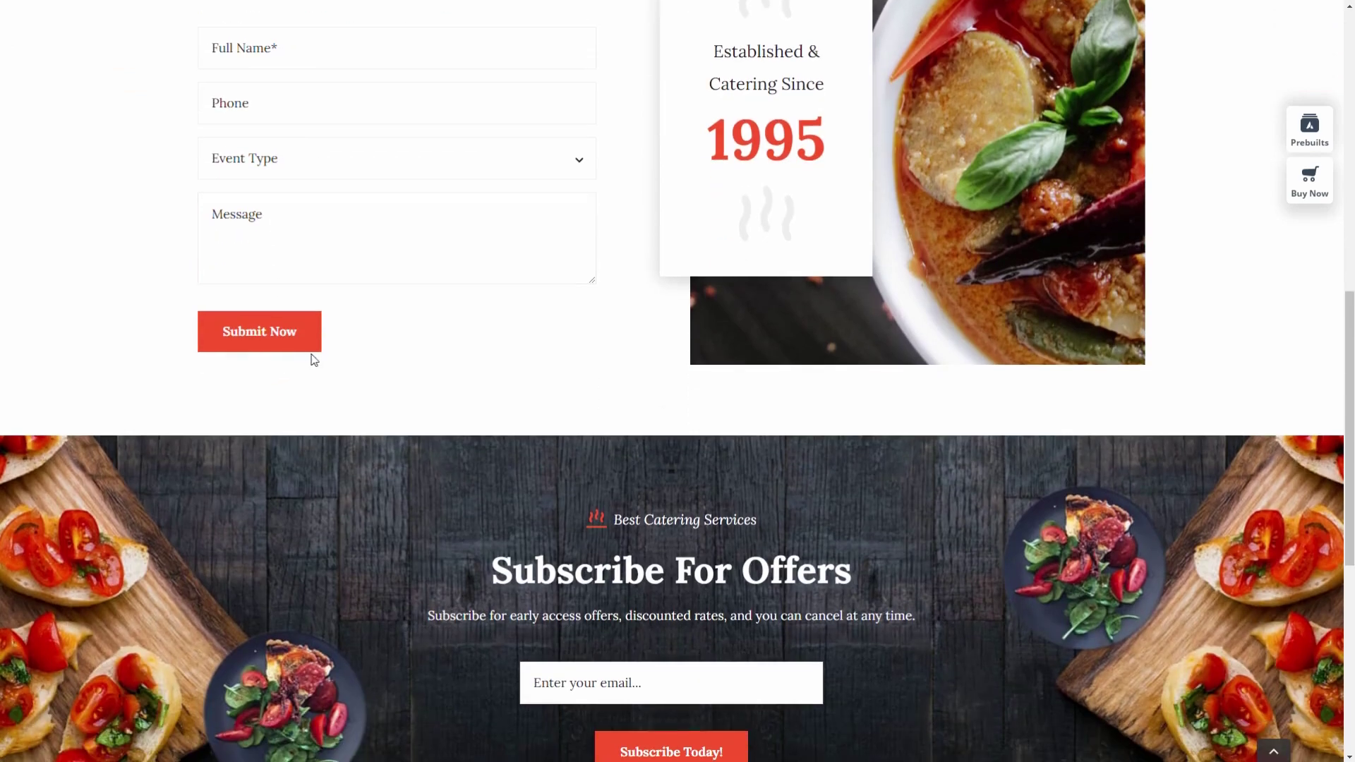
scroll(275, 352, down, 4)
scroll(274, 350, up, 7)
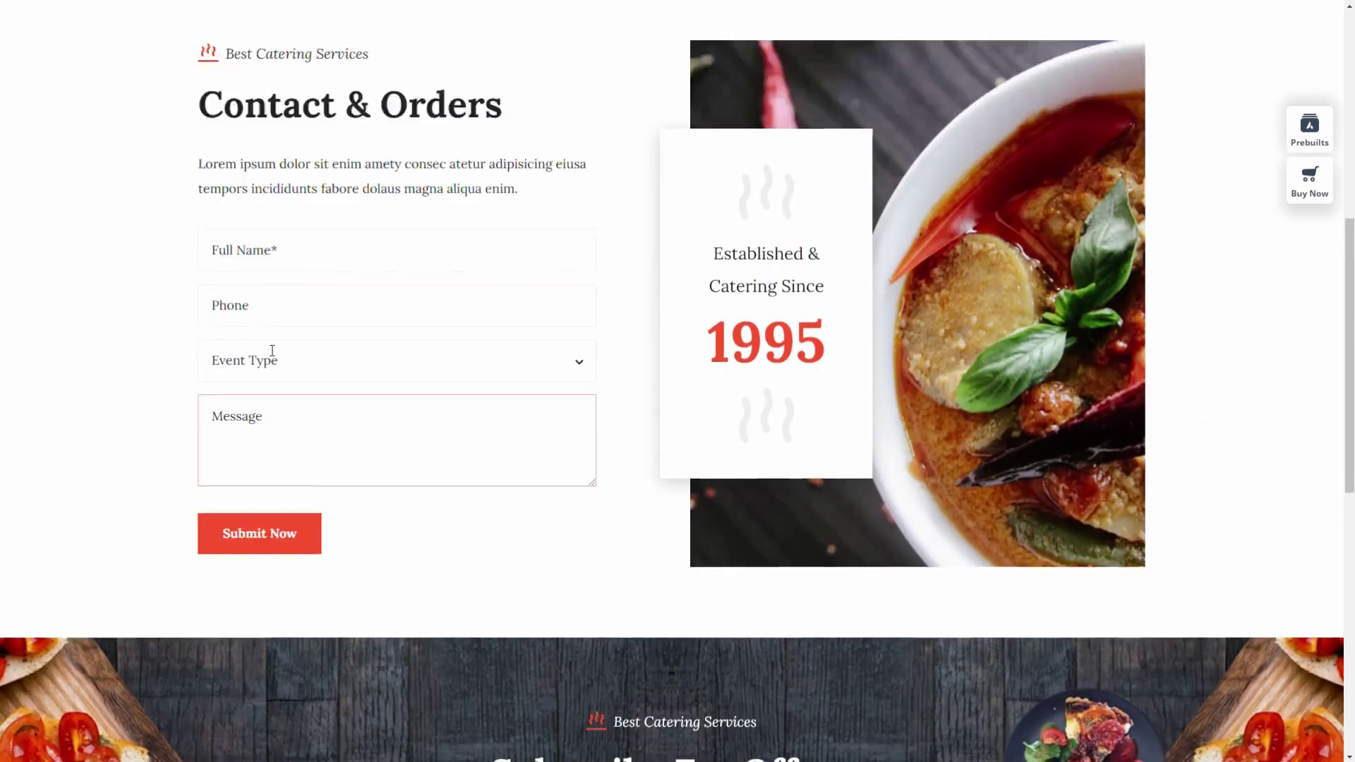
scroll(274, 350, up, 2)
click(327, 397)
click(333, 549)
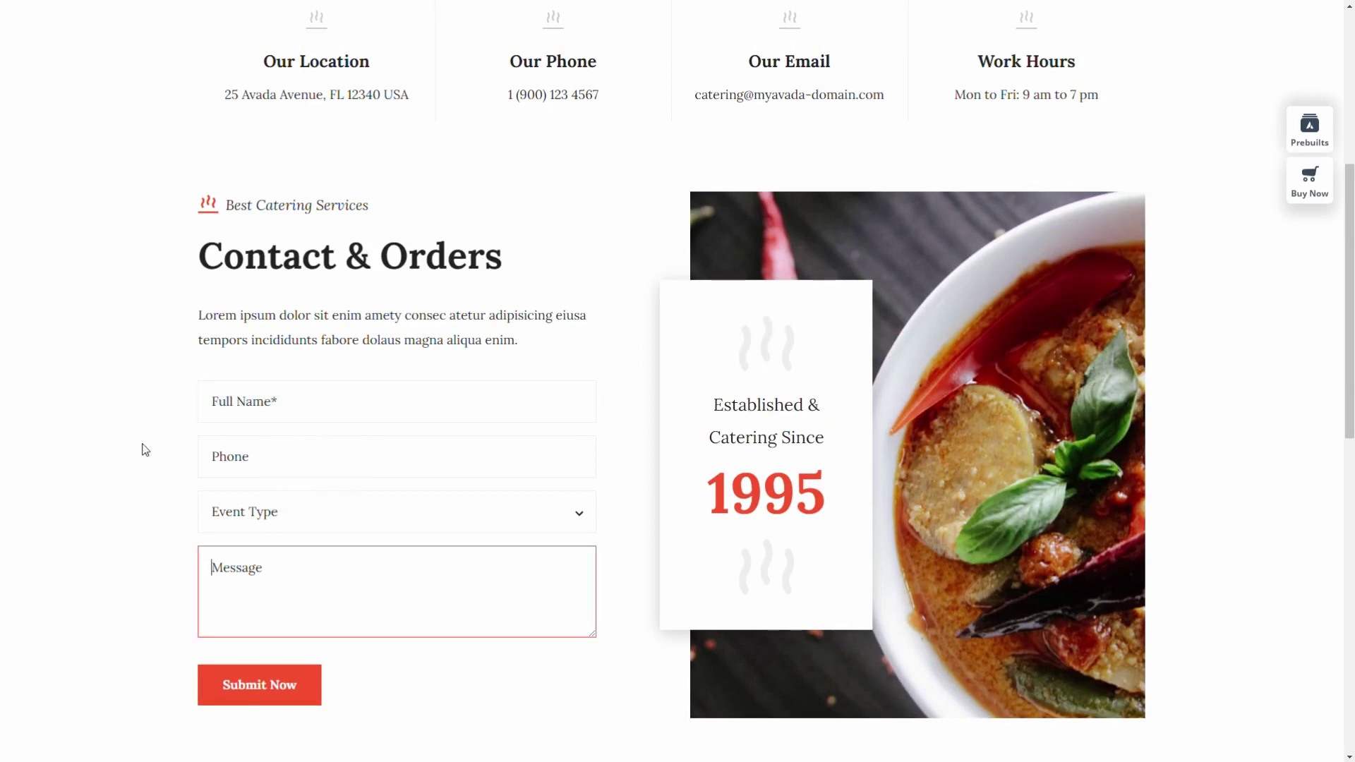
scroll(266, 326, up, 6)
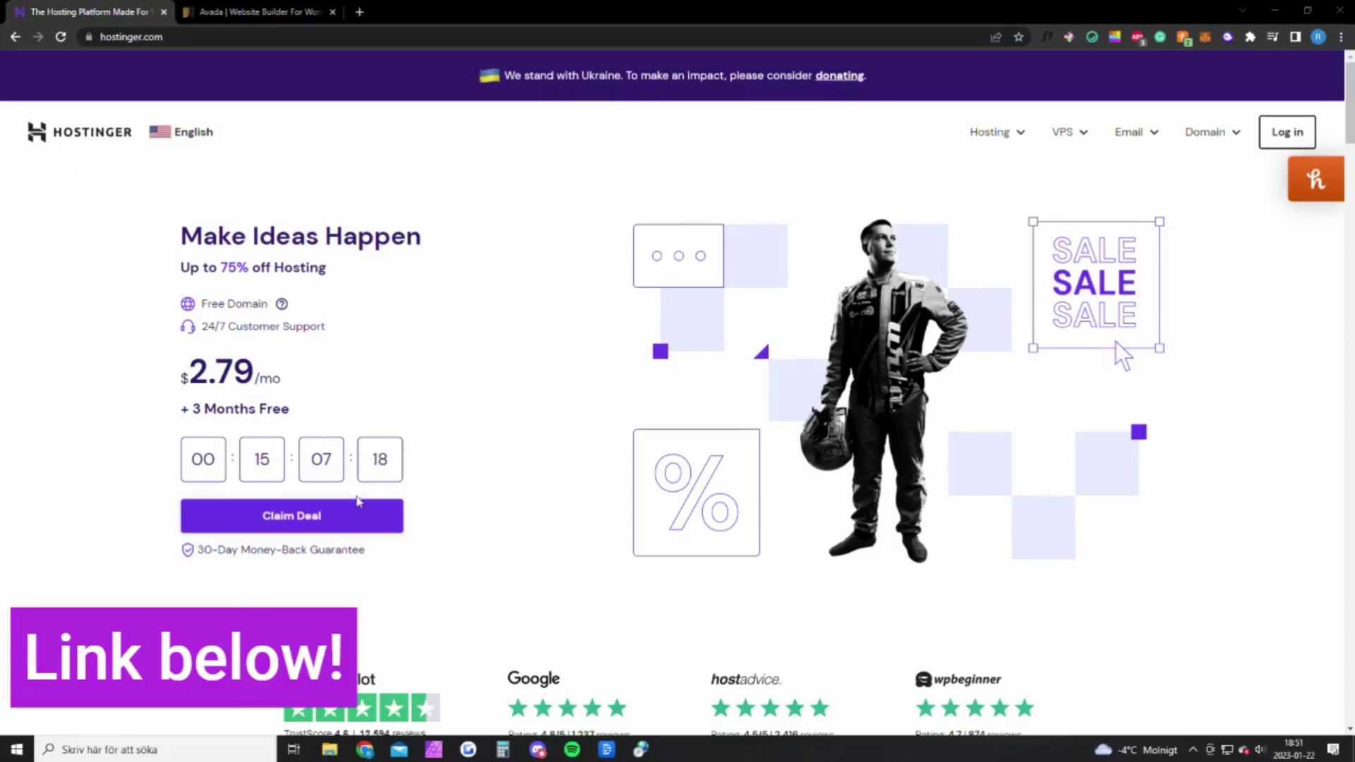
Open Hostinger's Web Hosting plans page from the Hosting menu
mouse_move(1003, 135)
click(974, 182)
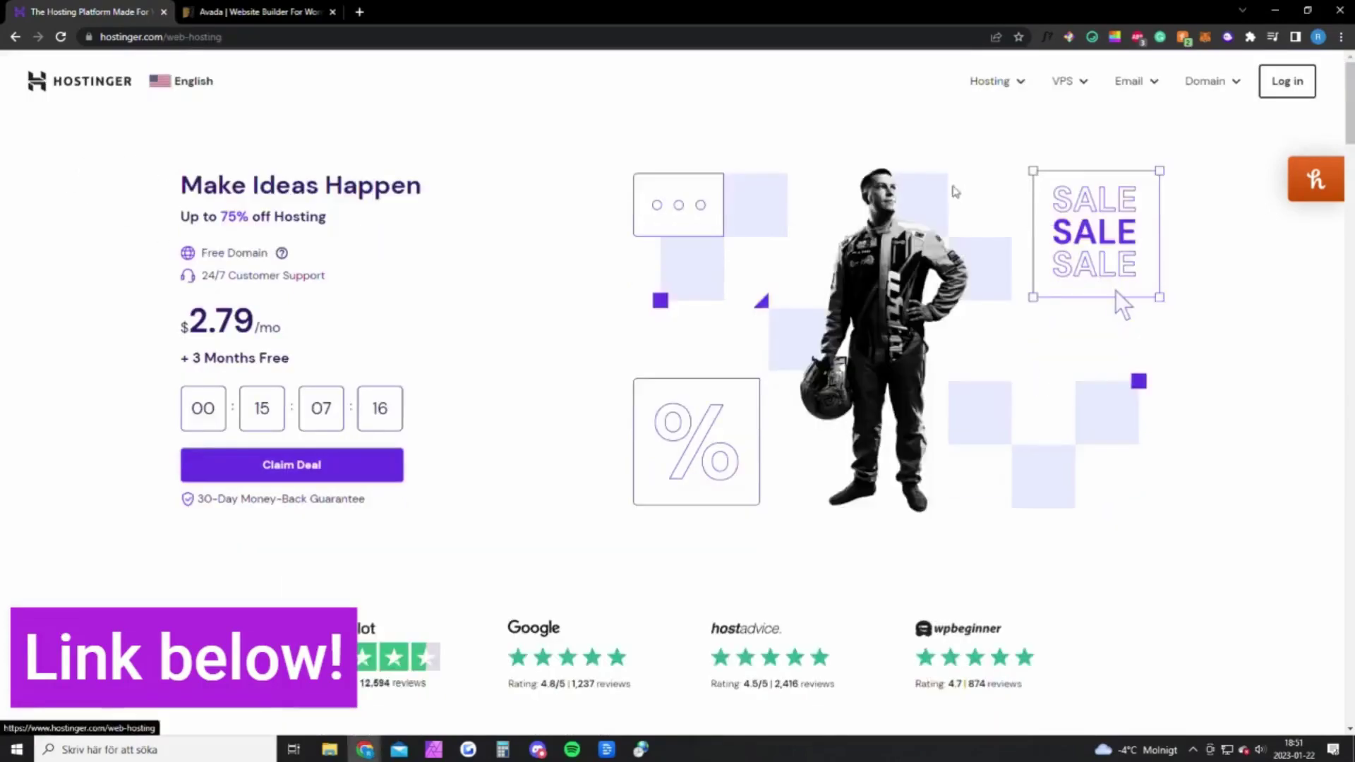
scroll(640, 328, down, 10)
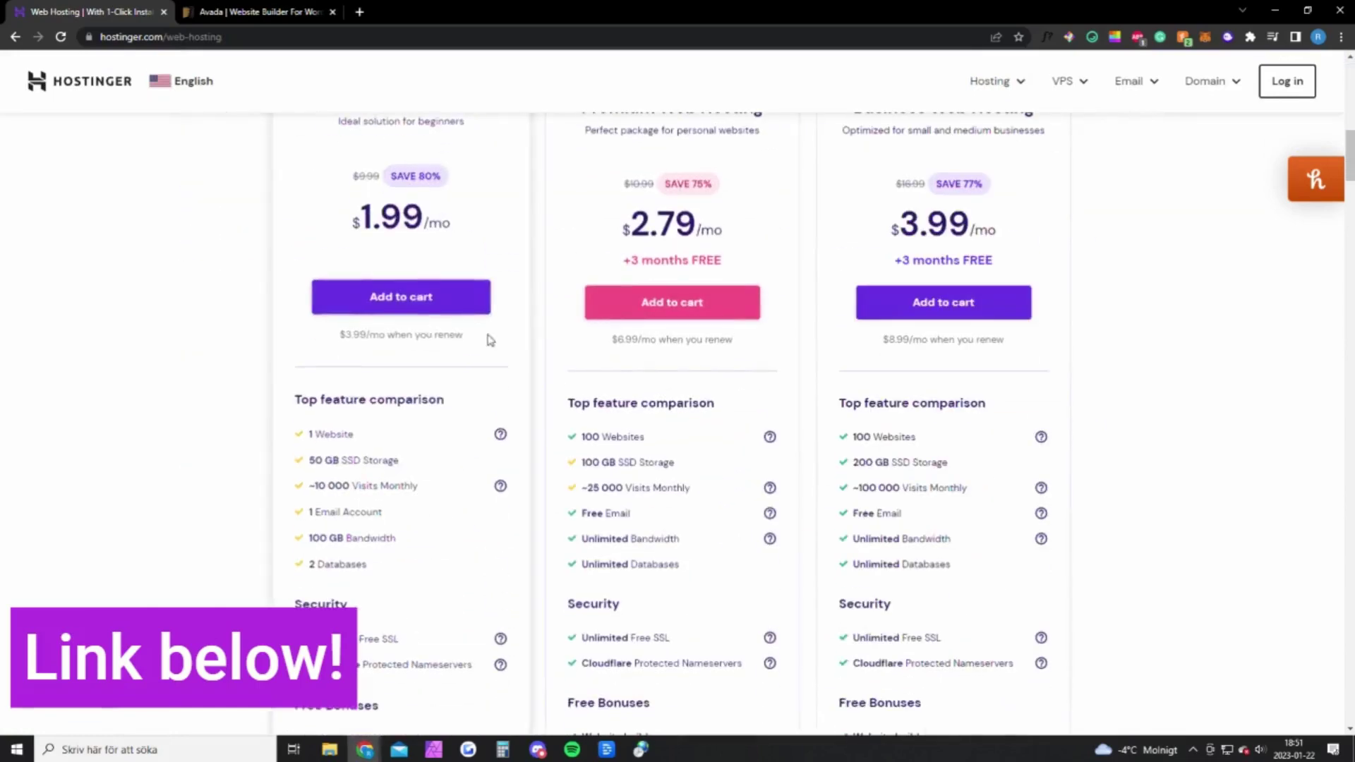
scroll(484, 339, up, 1)
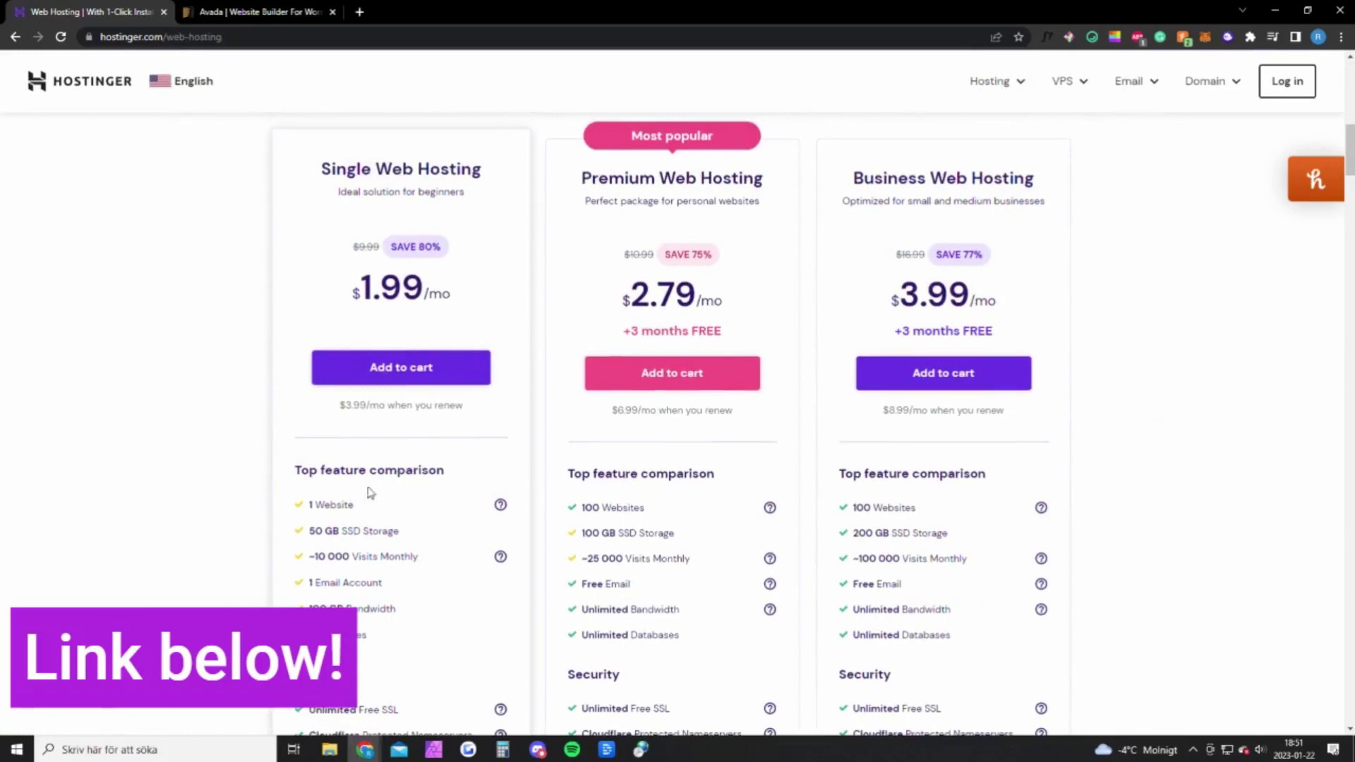
Highlight the Single plan's 1 Website and monthly visits, and Premium's 100 Websites
drag(371, 502, 311, 505)
drag(354, 553, 421, 558)
click(332, 563)
click(409, 559)
scroll(424, 482, down, 2)
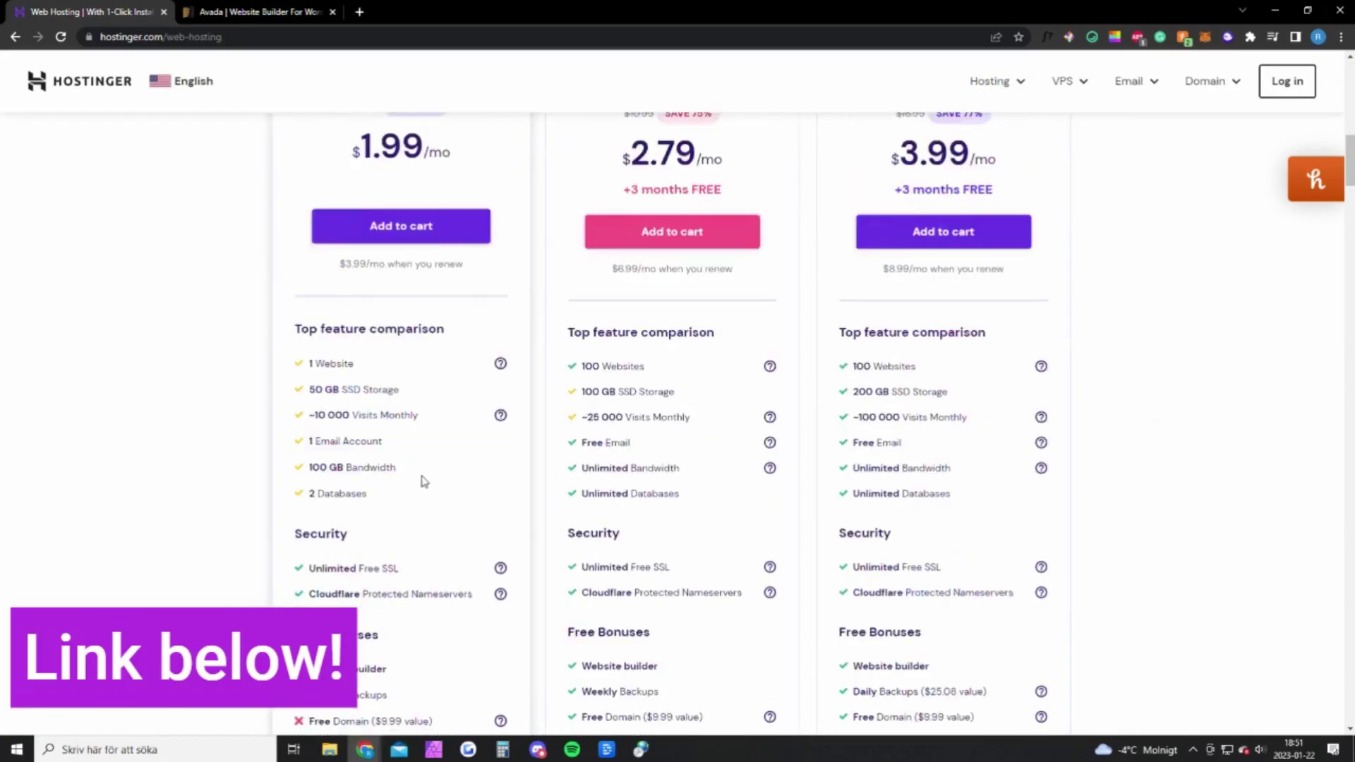
scroll(424, 481, up, 1)
drag(603, 433, 644, 433)
click(632, 431)
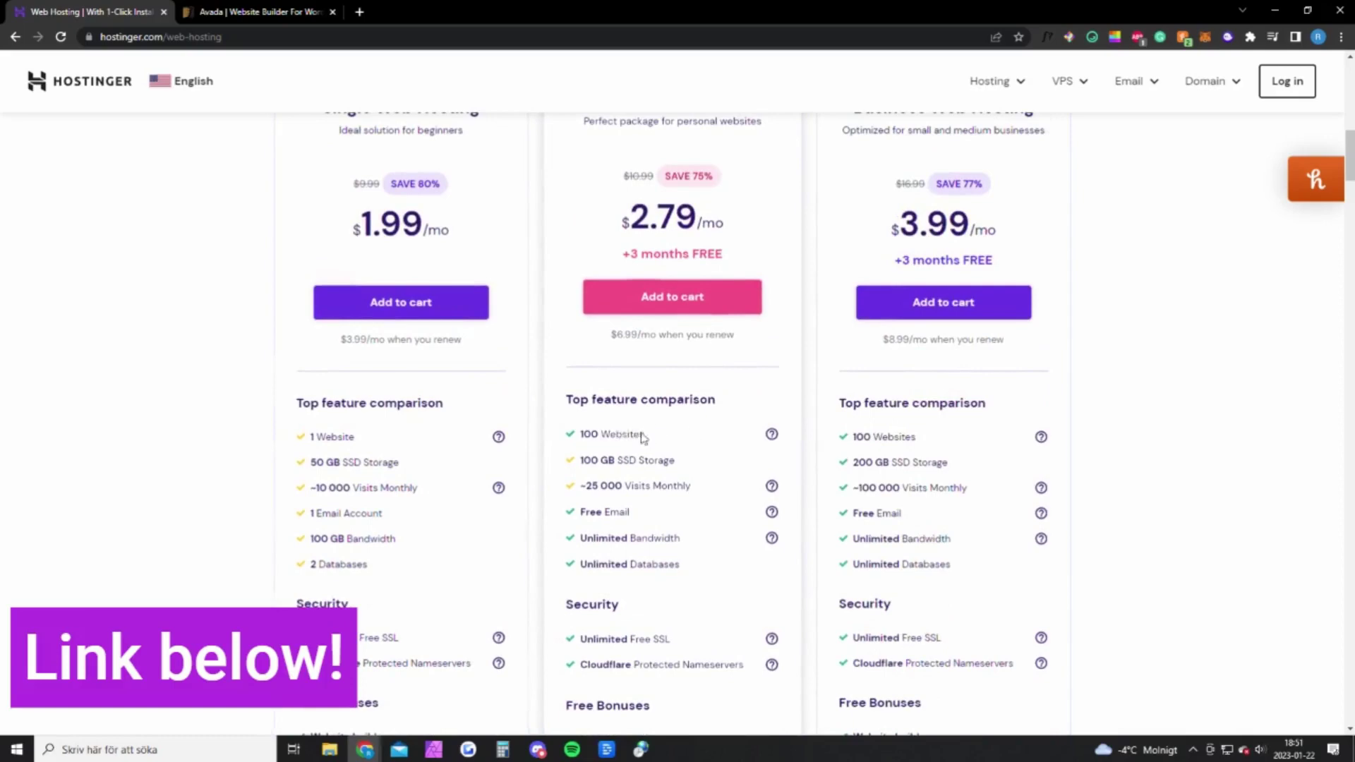
Highlight the Premium plan's monthly visits and Free Domain bonus
scroll(657, 405, up, 2)
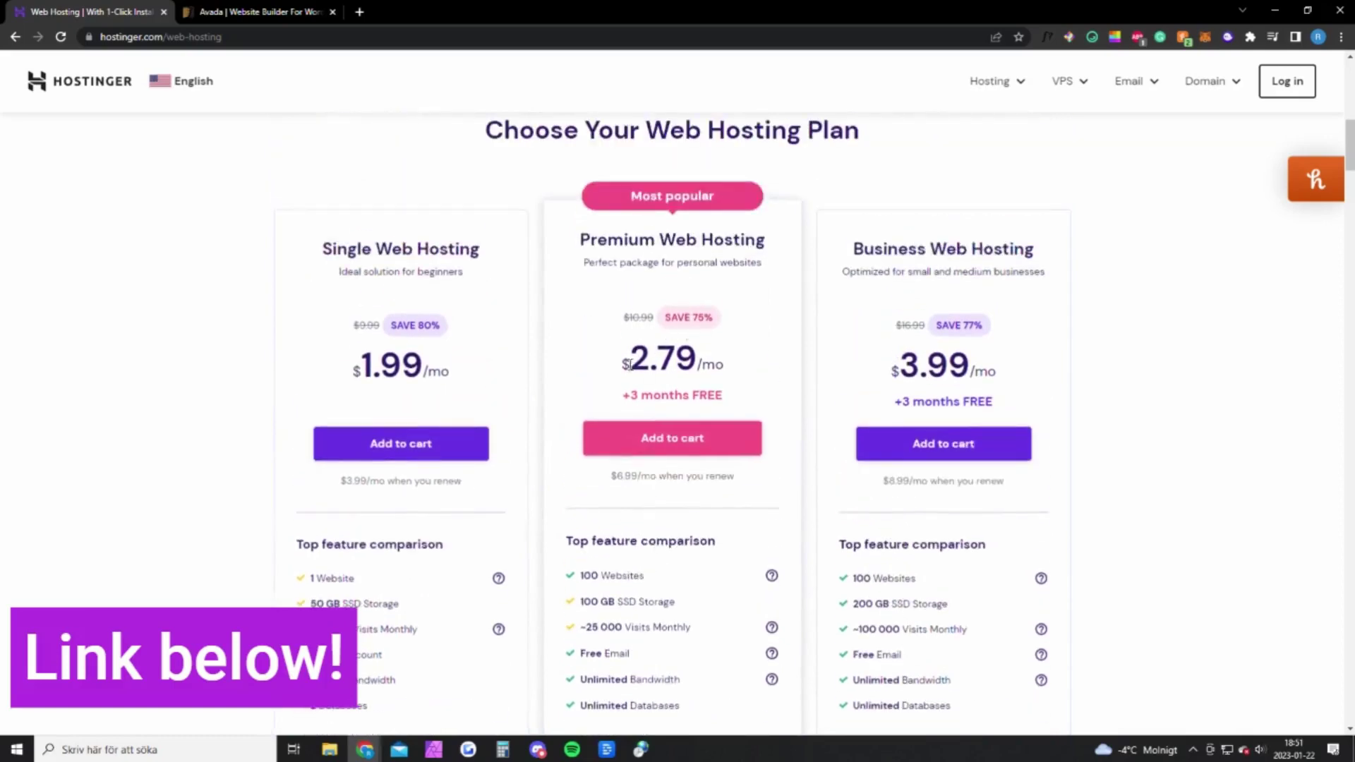
scroll(628, 364, down, 3)
drag(591, 415, 708, 421)
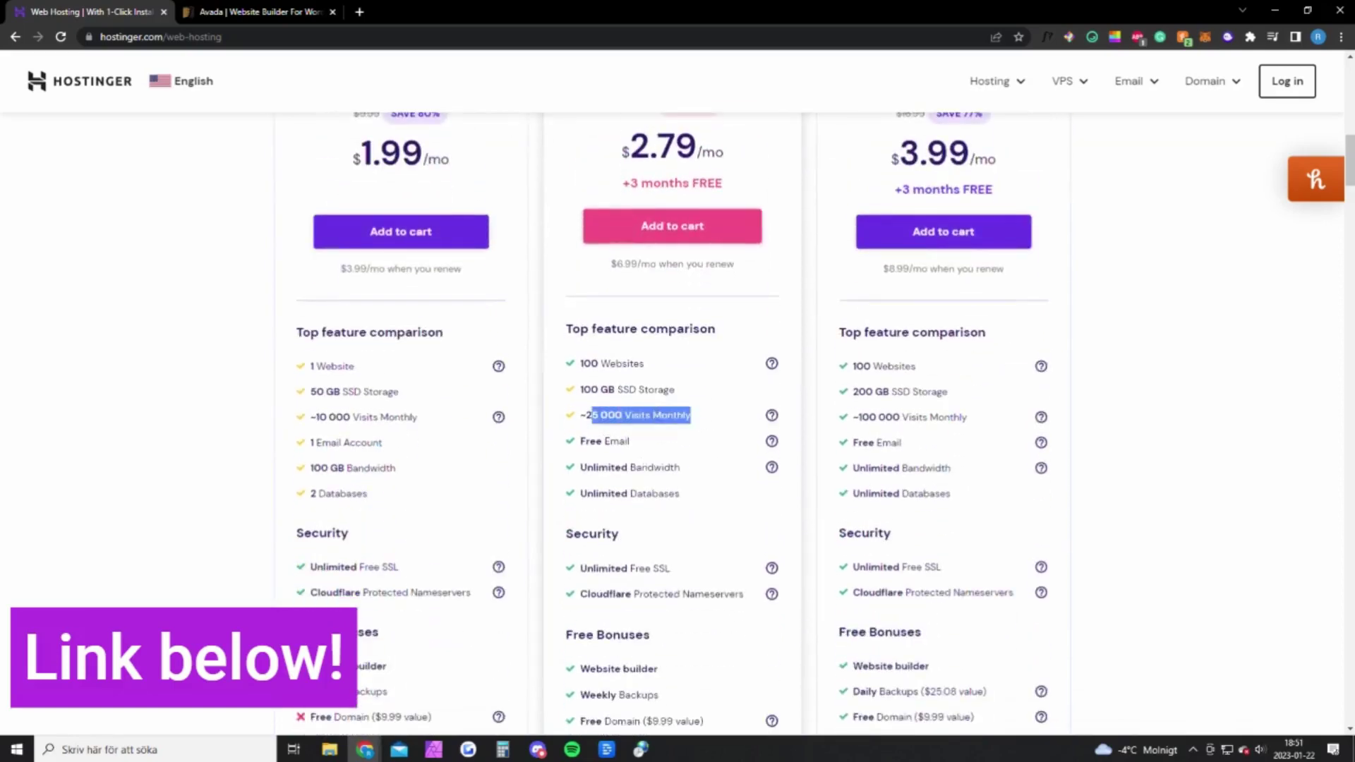
click(638, 418)
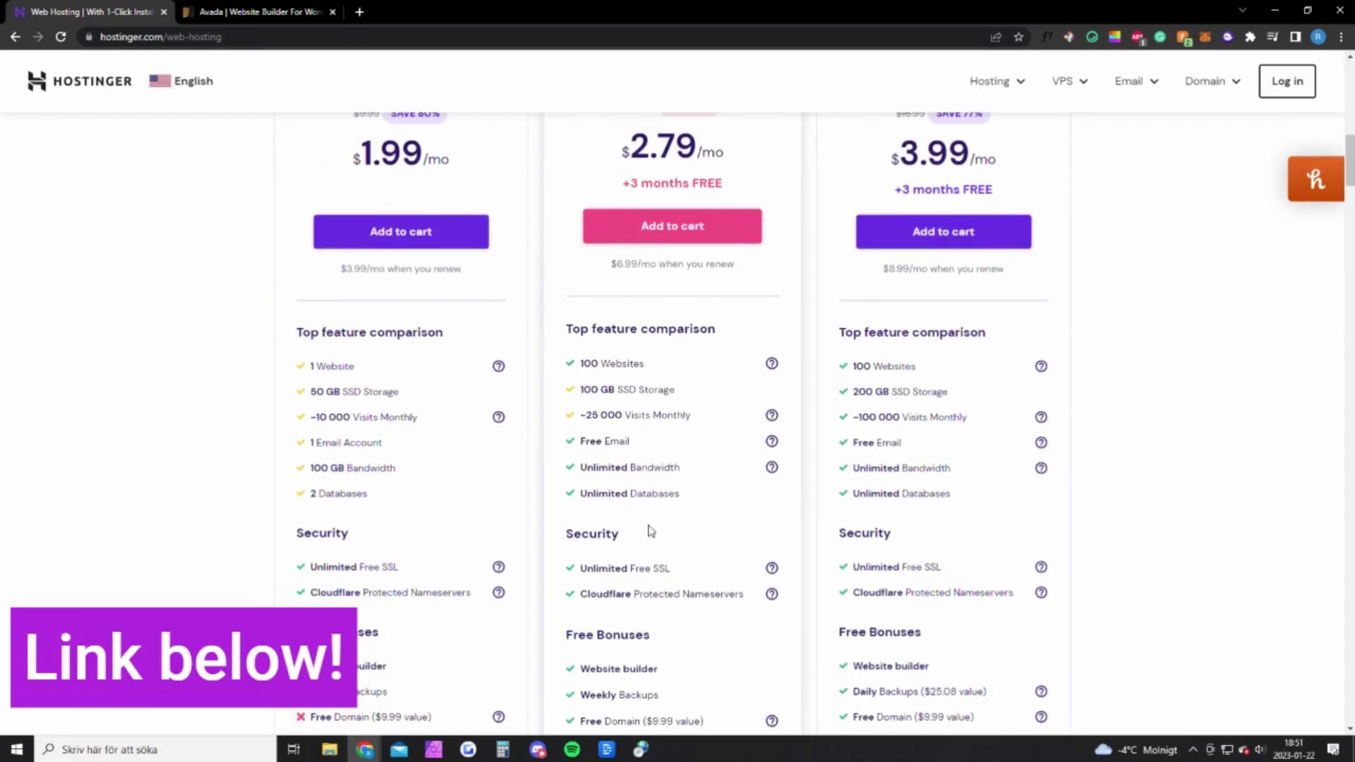
scroll(651, 531, down, 2)
drag(582, 580, 704, 579)
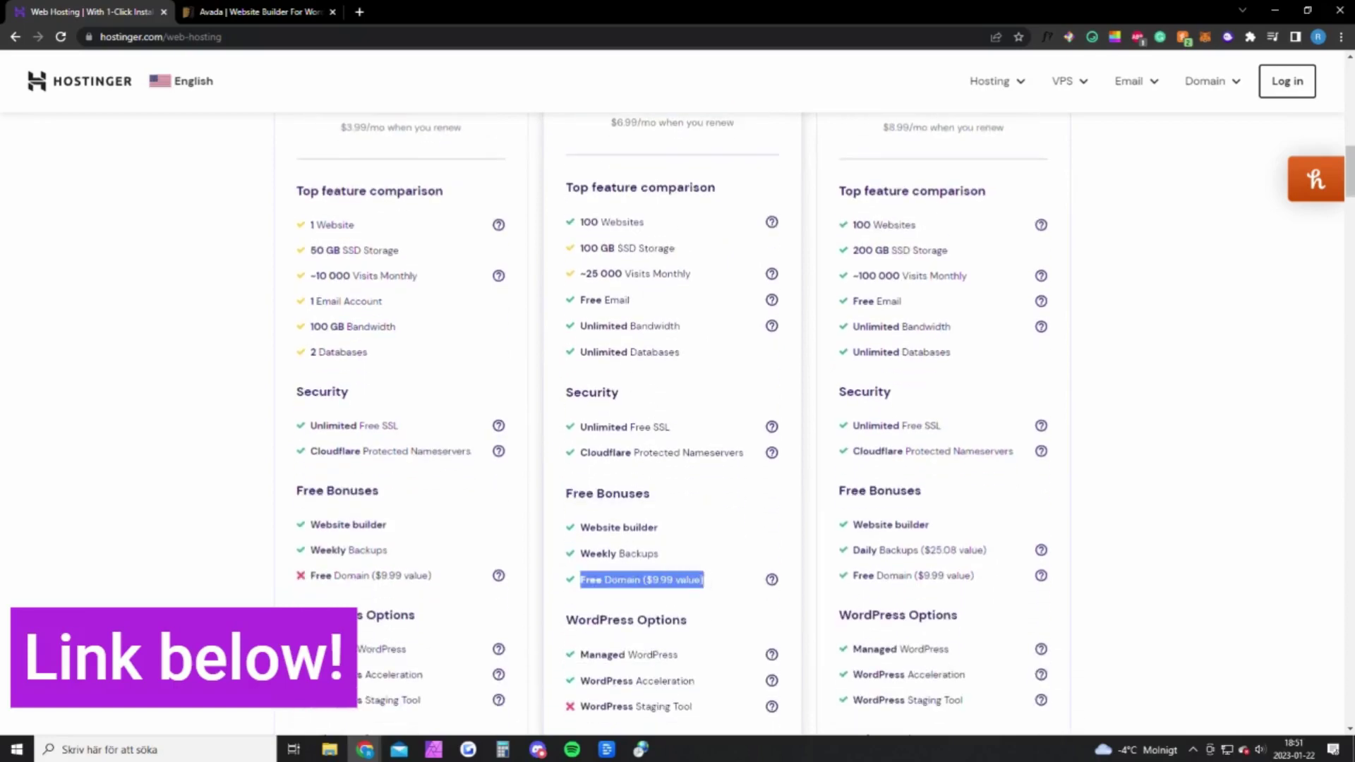
click(656, 577)
drag(593, 585, 692, 579)
click(579, 591)
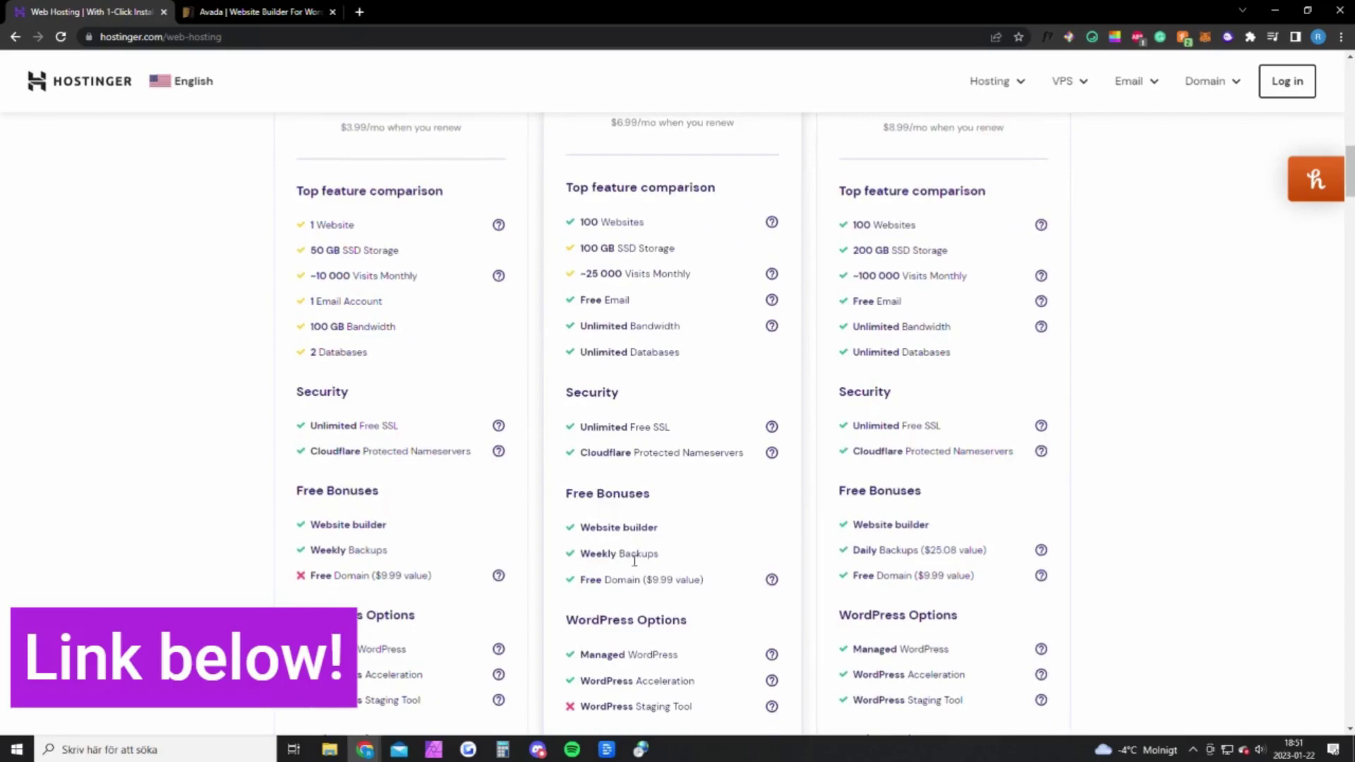
scroll(573, 528, up, 10)
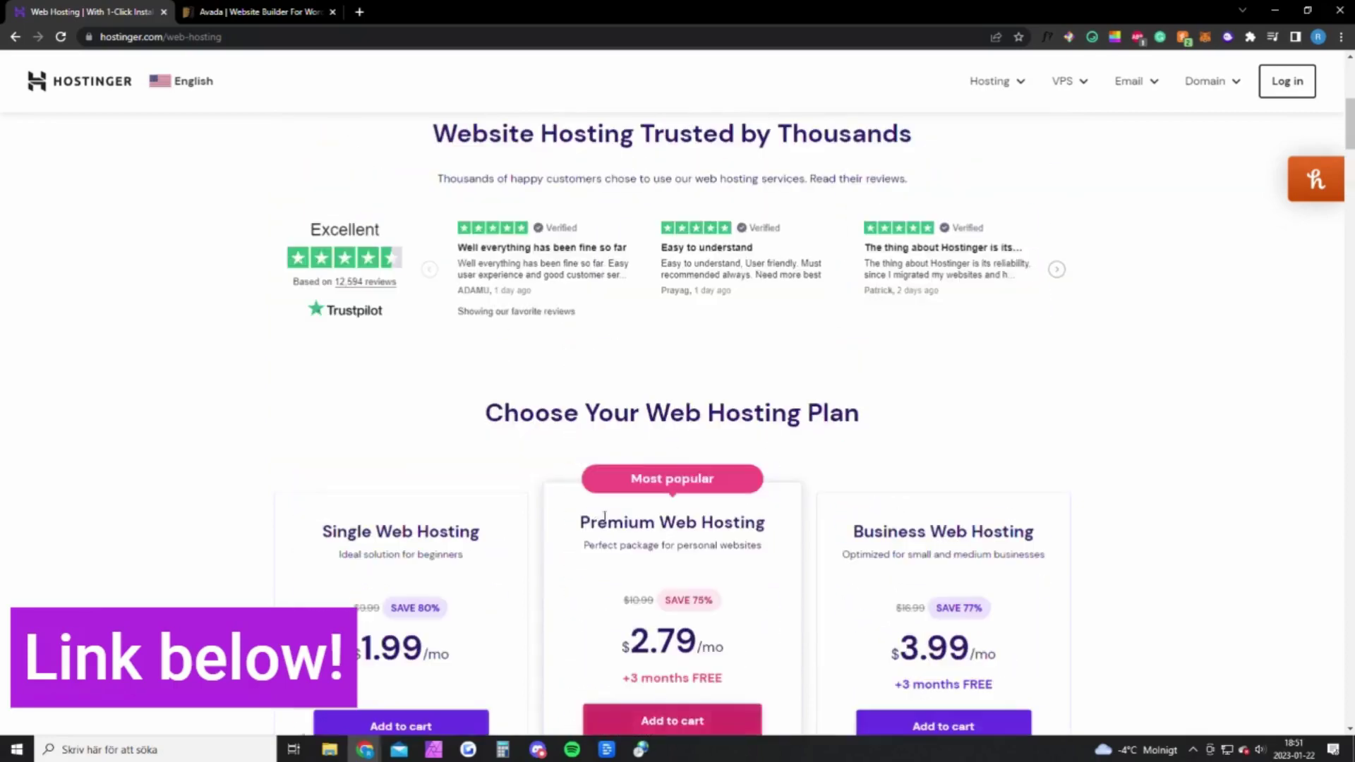
Switch to the Avada ThemeForest page and show its Buy license options
click(245, 14)
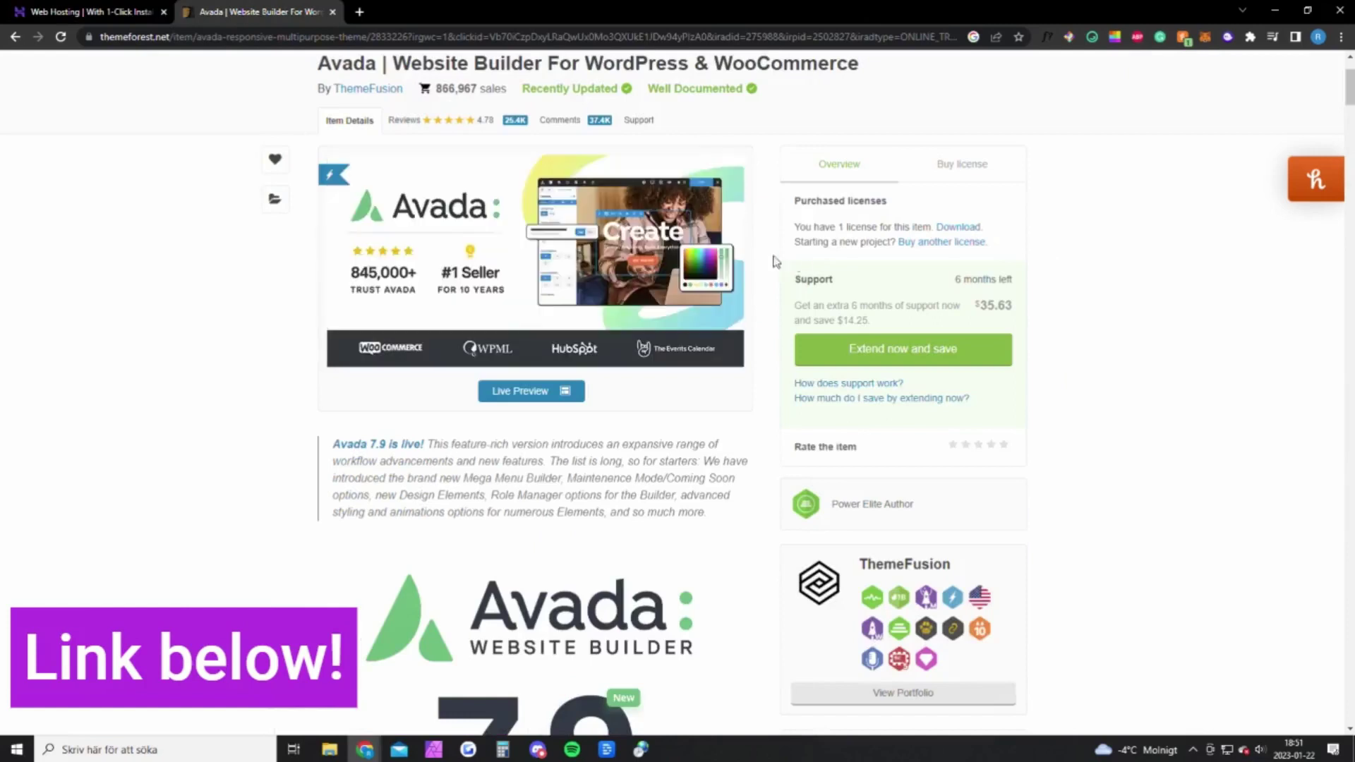
click(958, 167)
key(ctrl+a)
click(1046, 206)
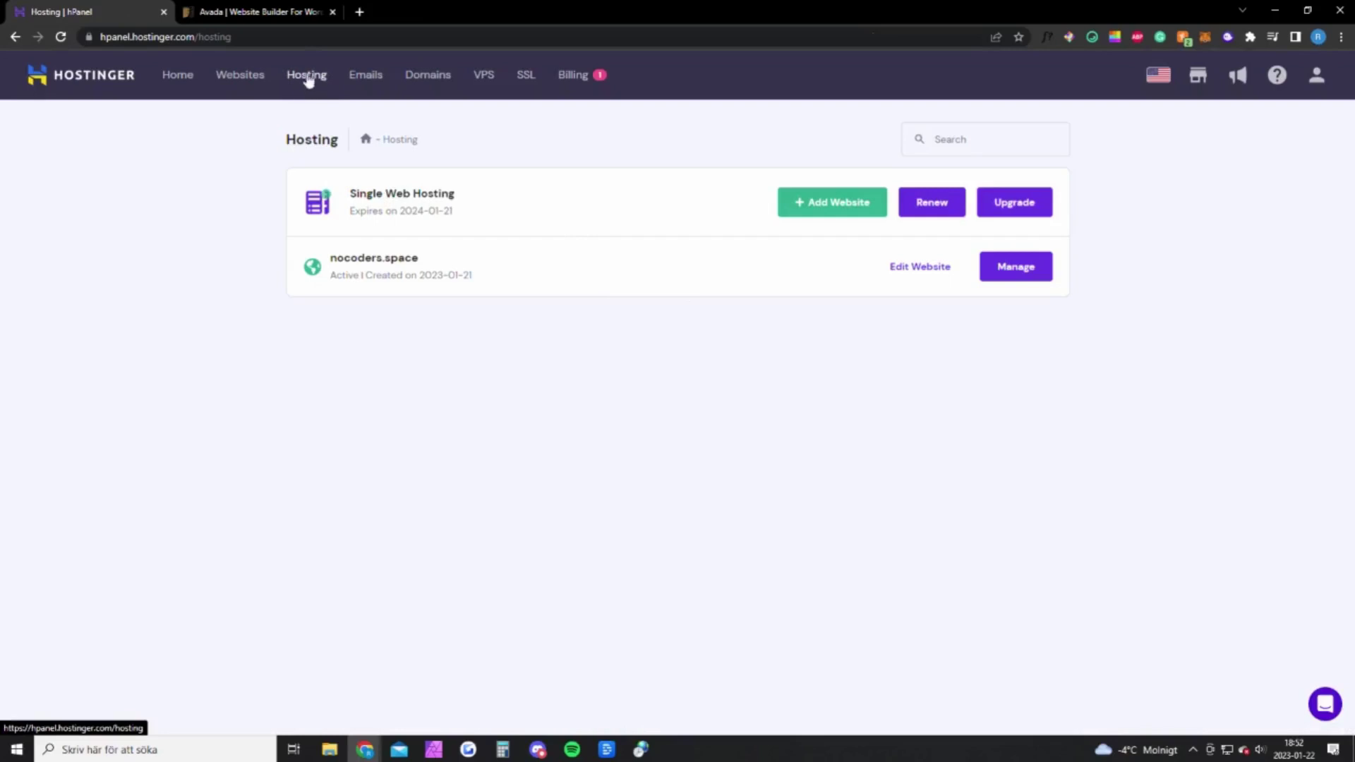
Start a brand-new WordPress website on the hosting plan and clear the prefilled admin email
click(801, 203)
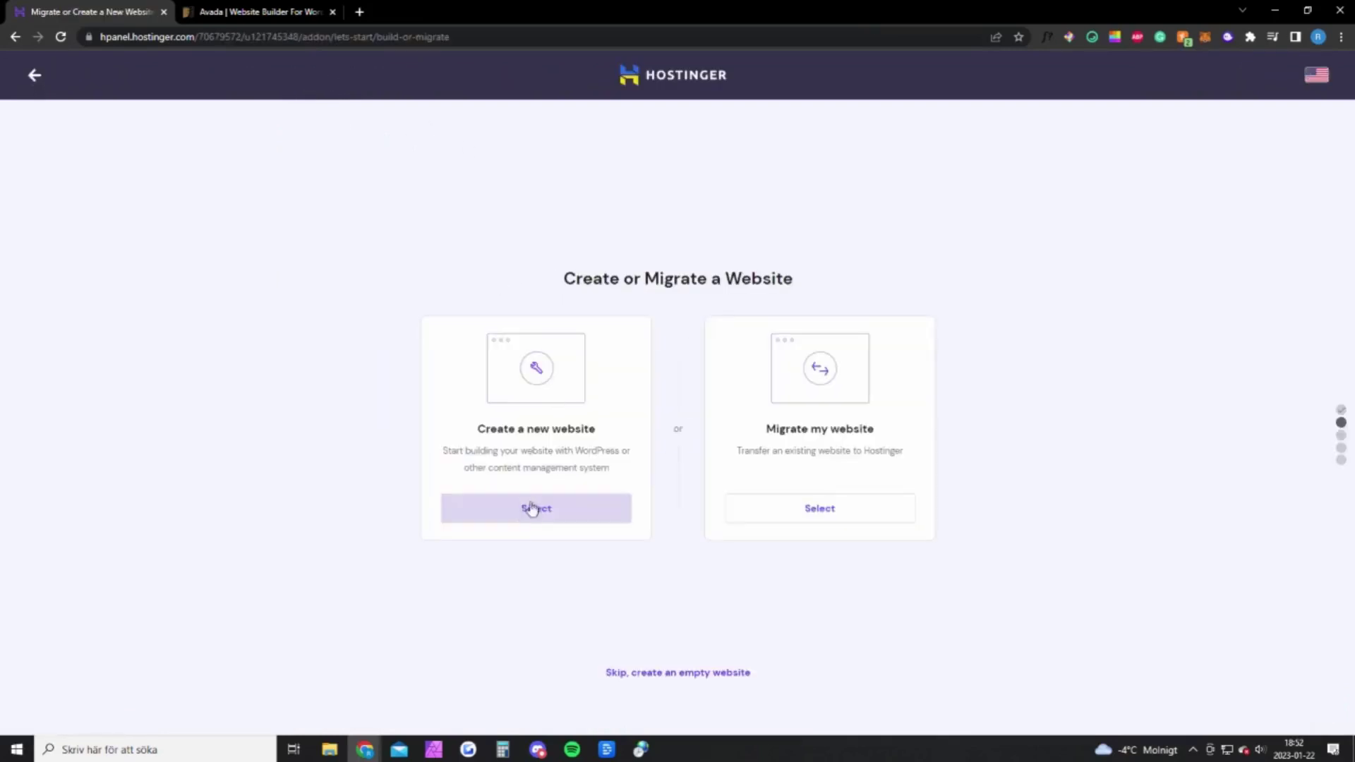
click(528, 514)
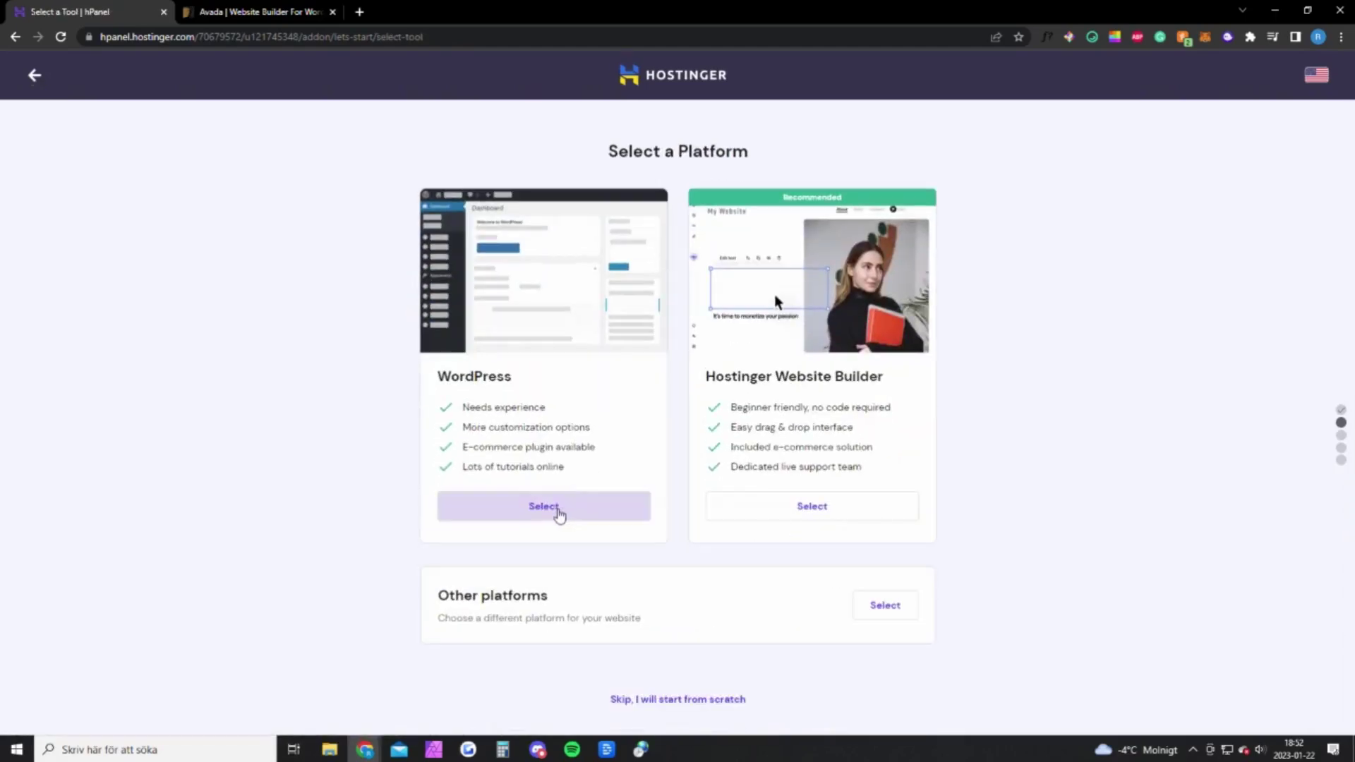
click(557, 511)
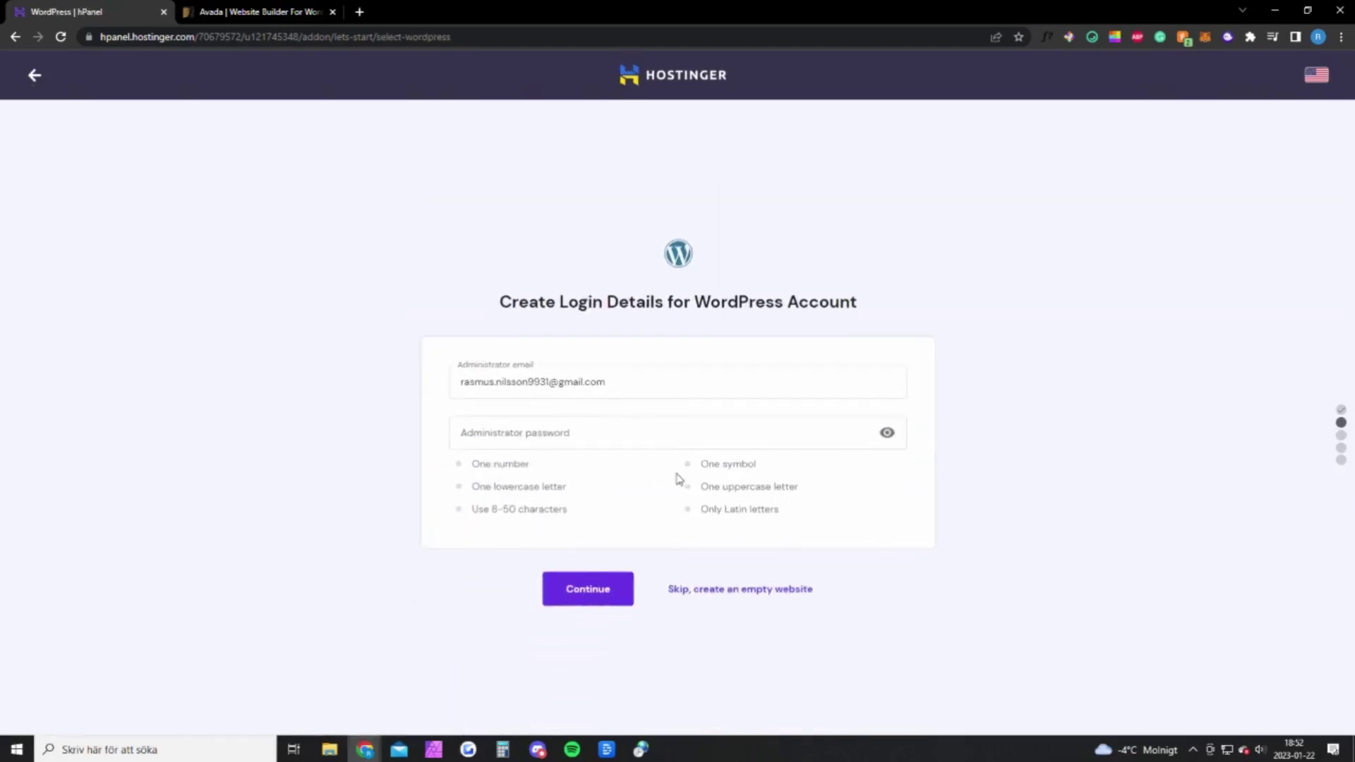
drag(671, 383, 312, 375)
key(BackSpace)
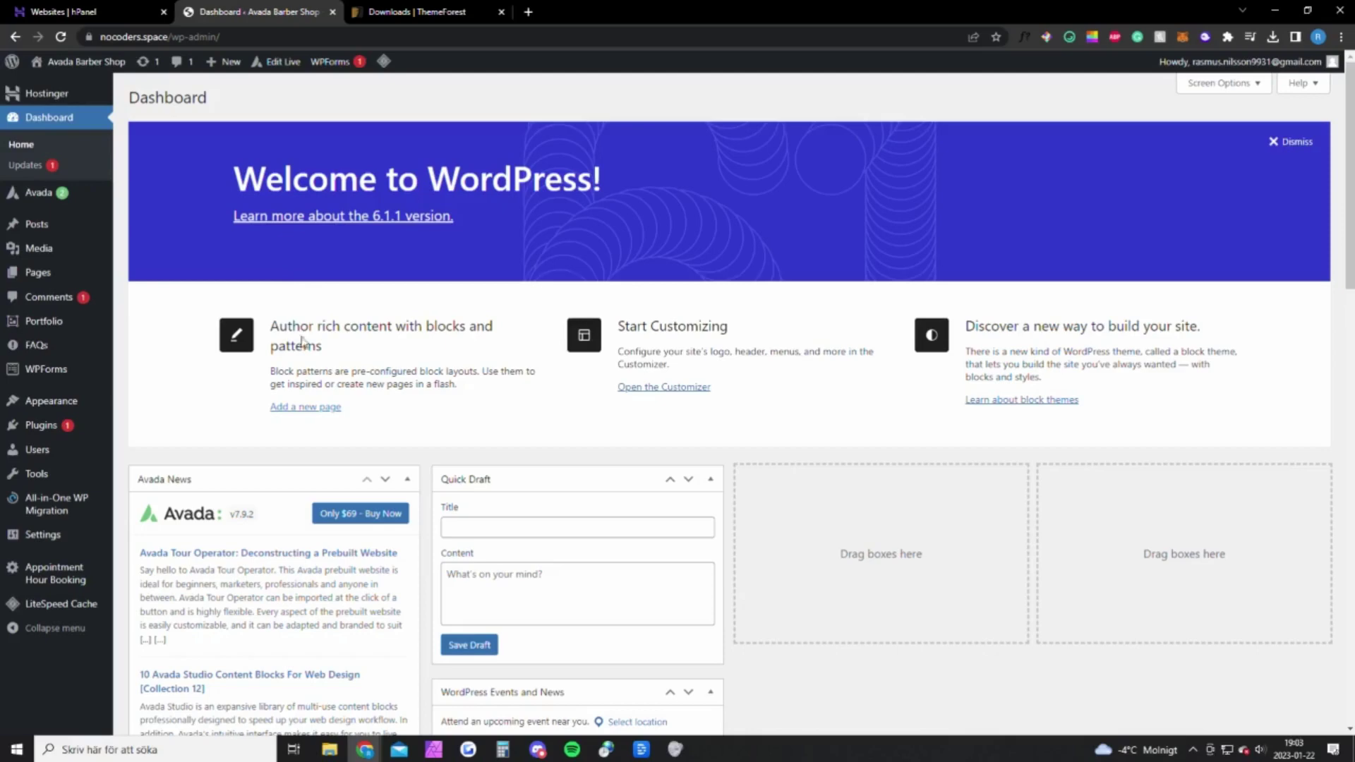
Open the Upload Theme form under Appearance > Themes > Add New, then switch to ThemeForest downloads
mouse_move(62, 406)
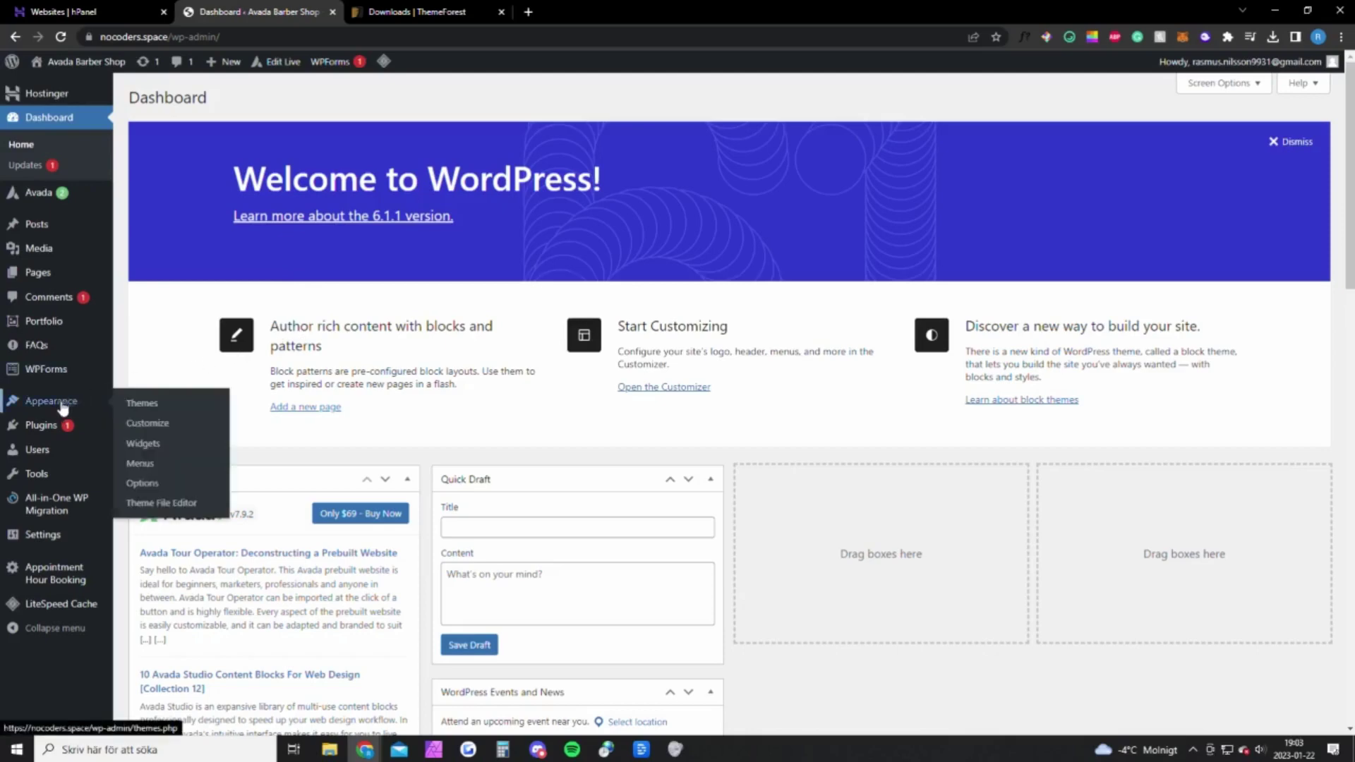
click(143, 409)
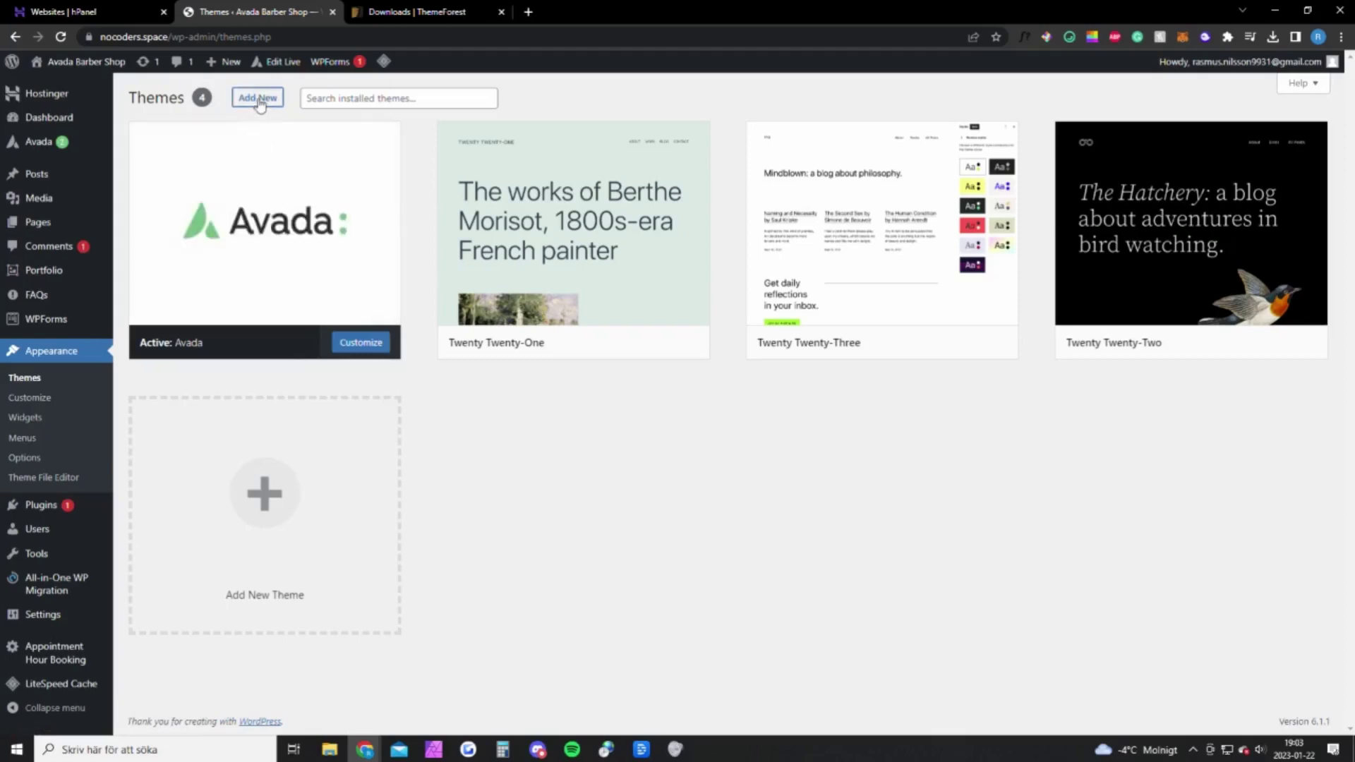
click(256, 98)
click(263, 99)
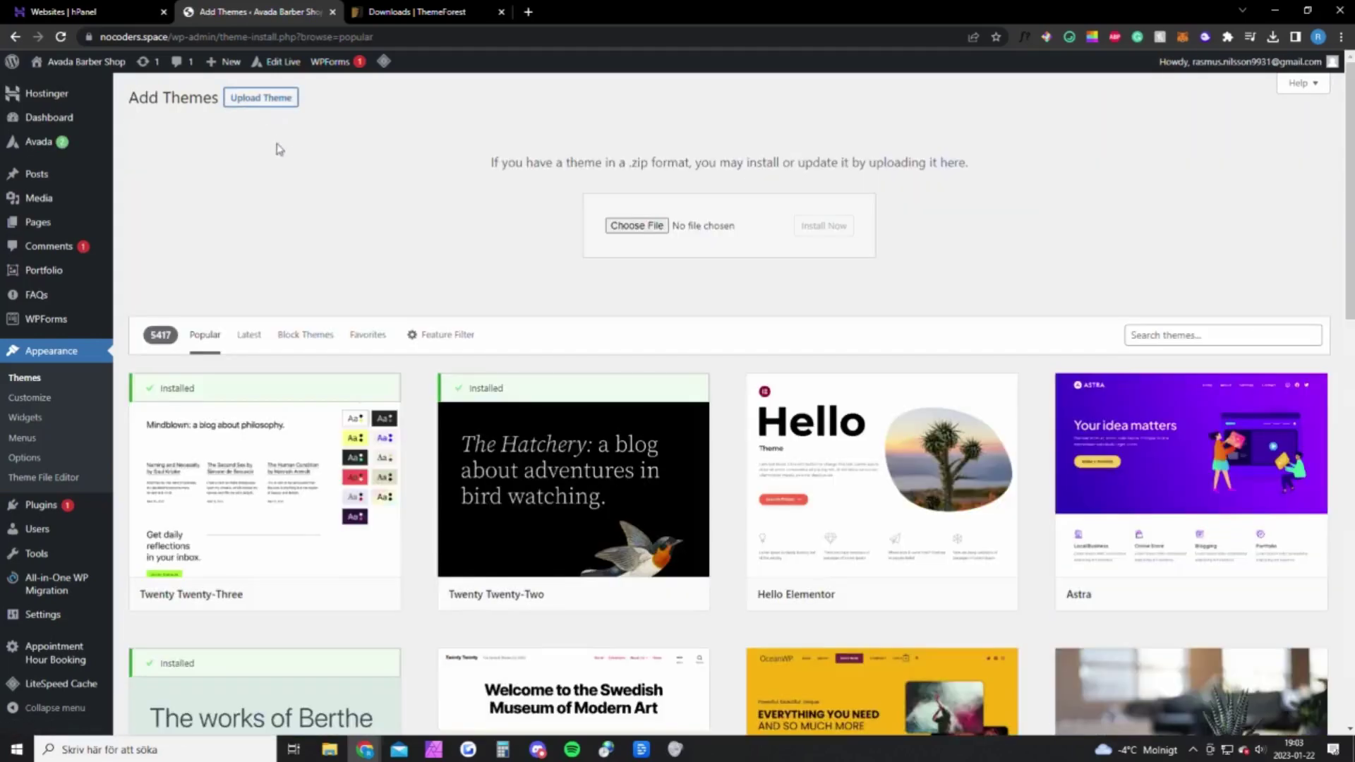
click(415, 14)
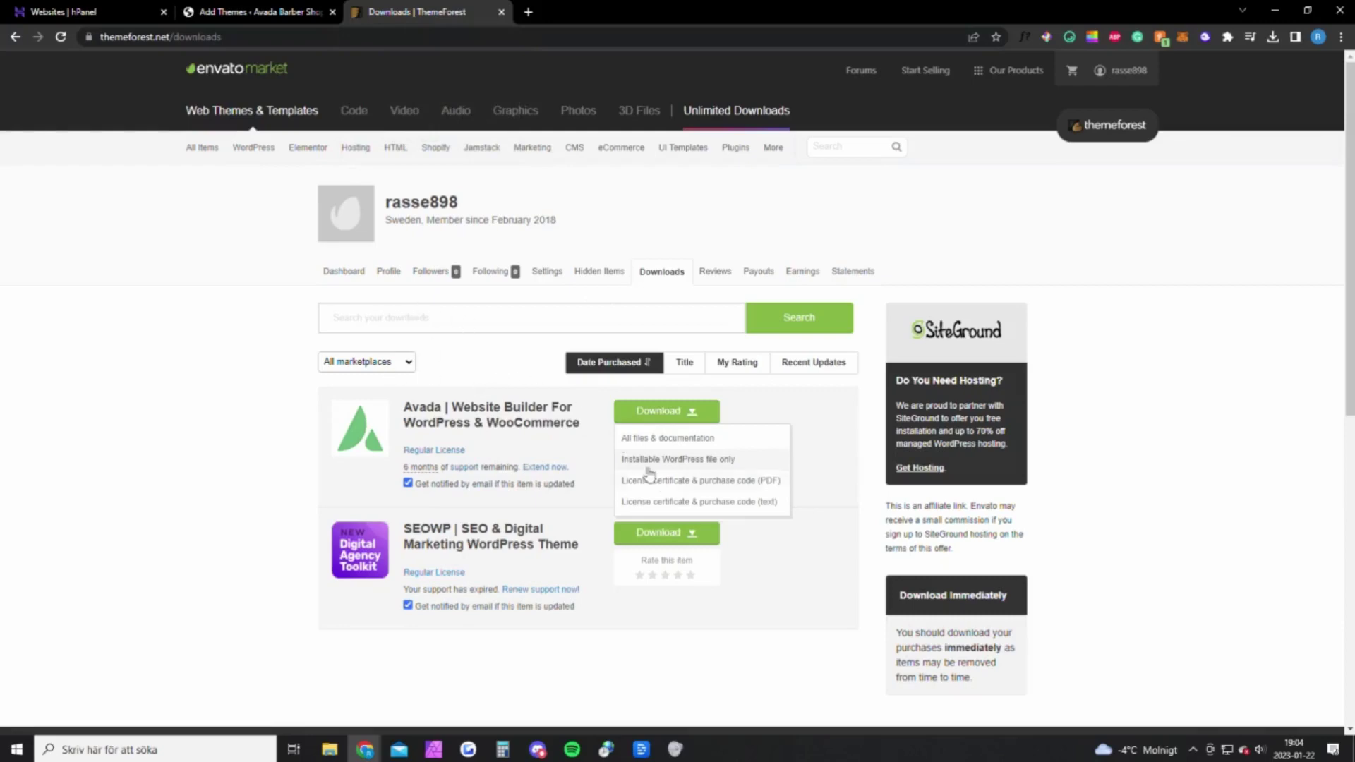
Reload ThemeForest's Downloads list, view Avada's download options, and return to Add Themes
mouse_move(1131, 79)
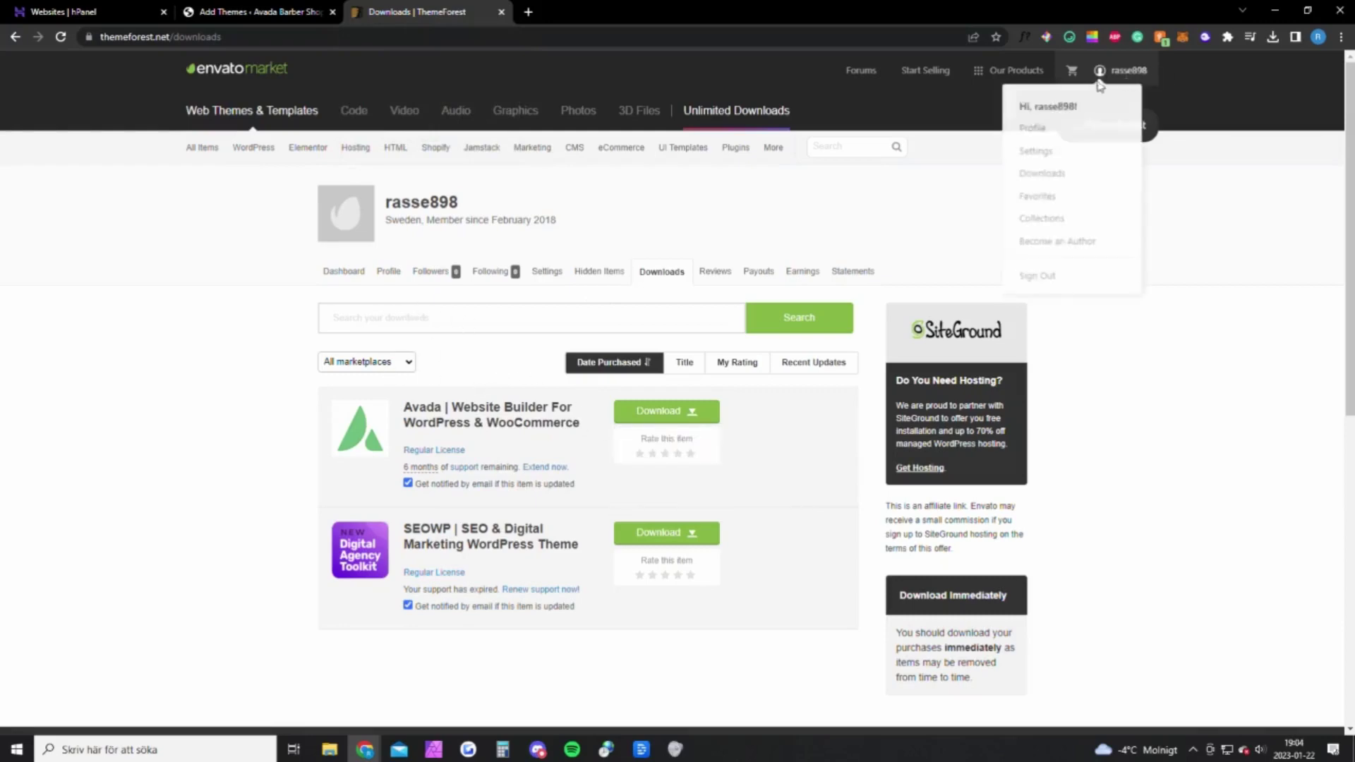
click(1044, 172)
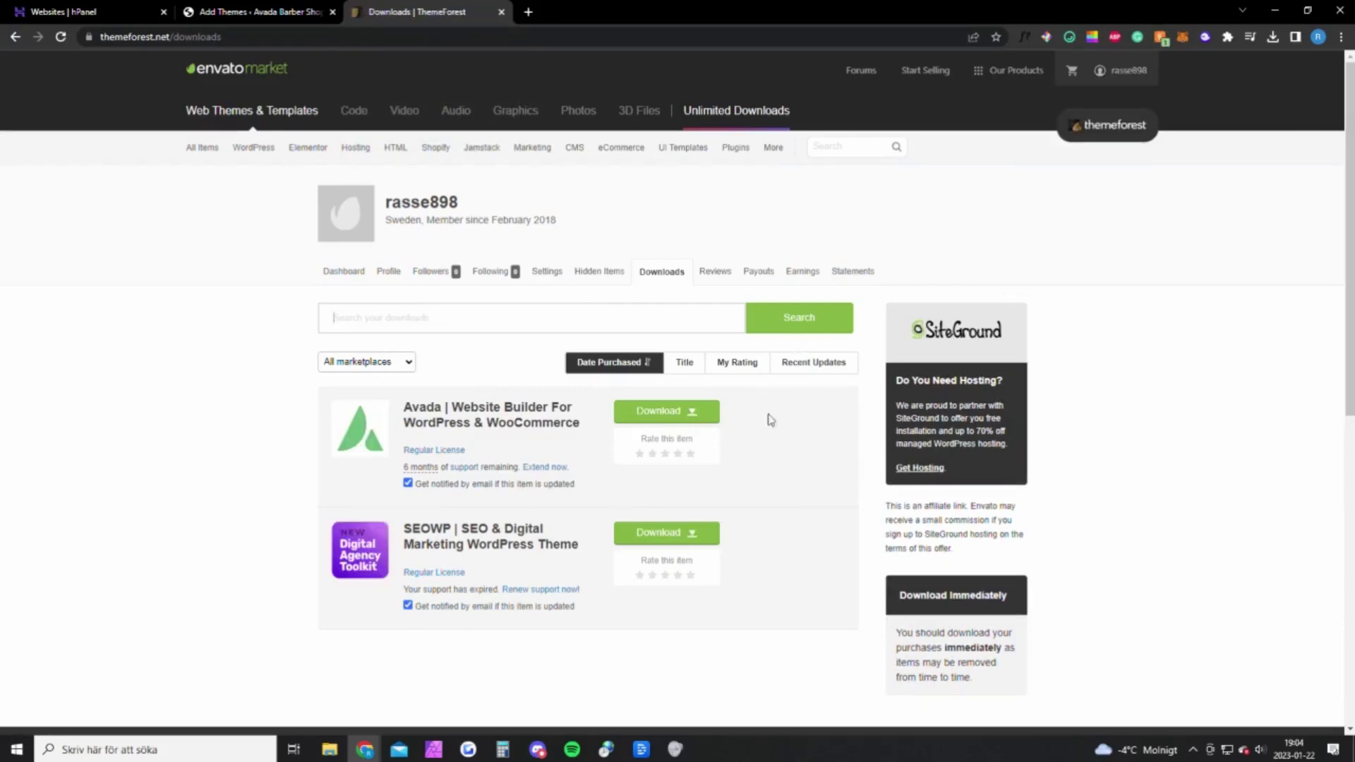
mouse_move(696, 418)
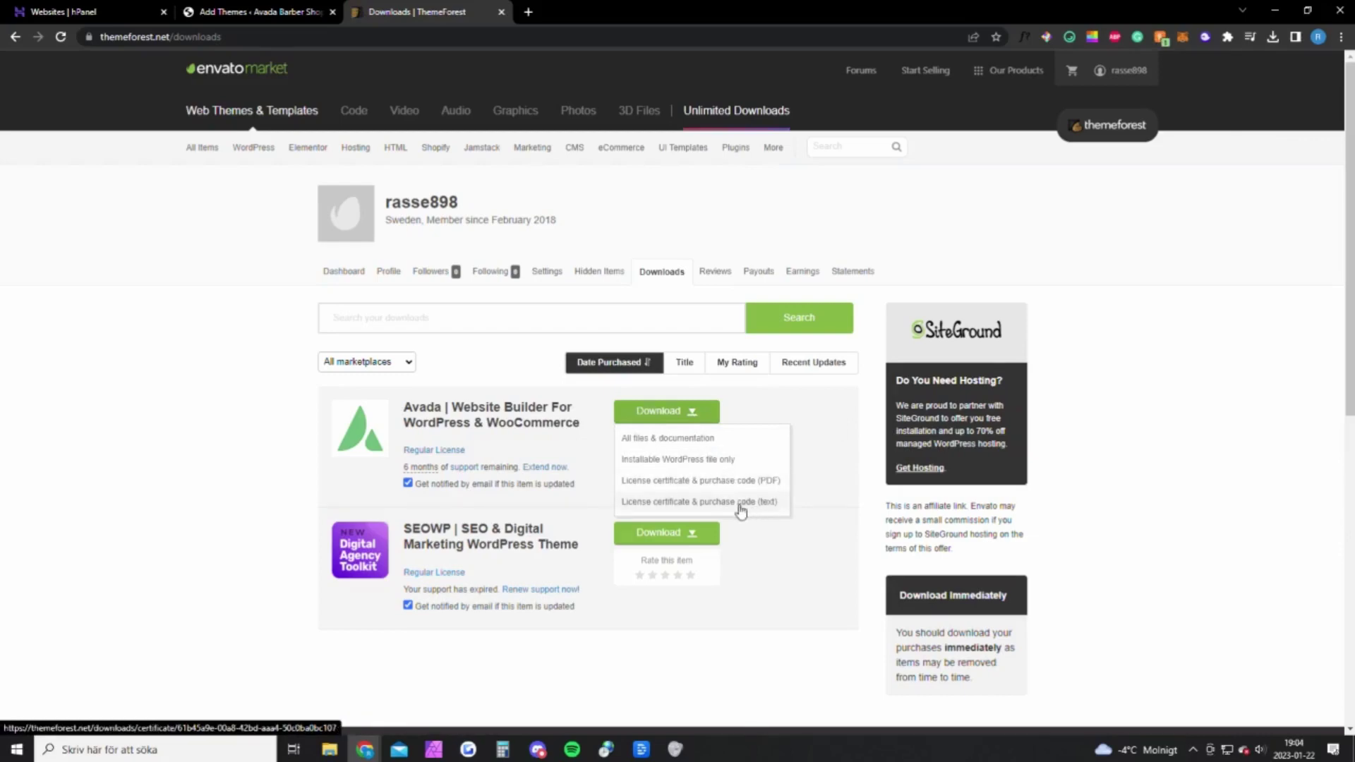
click(283, 13)
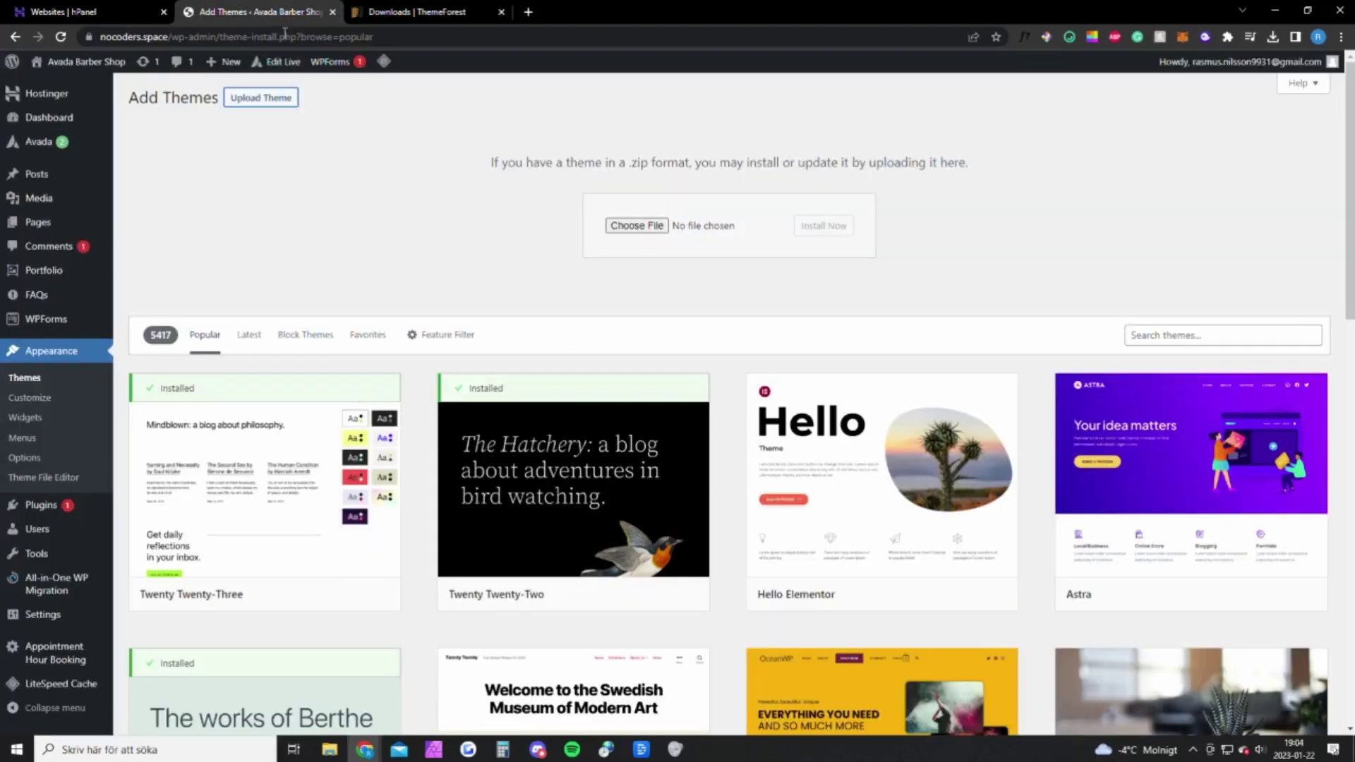
Upload the downloaded Avada theme zip and install it
click(652, 233)
click(282, 121)
click(557, 357)
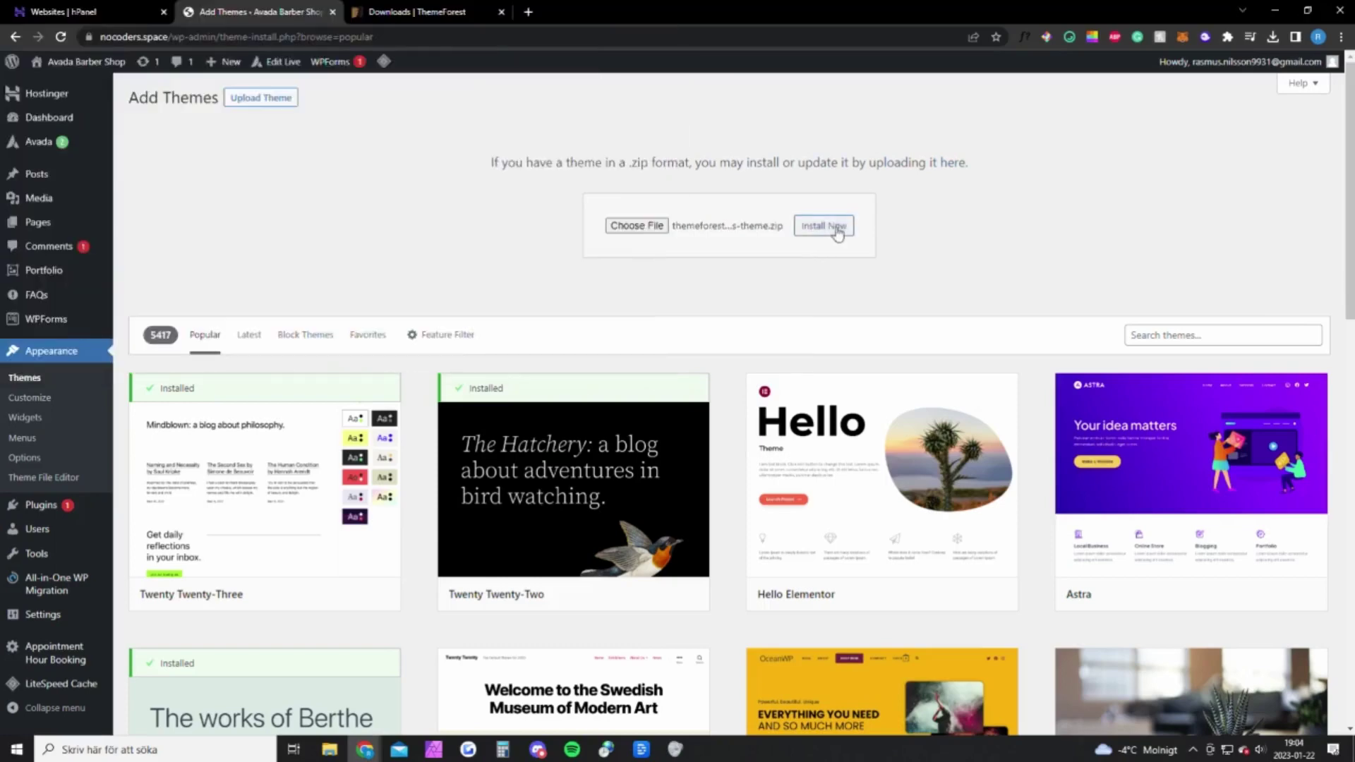
click(819, 228)
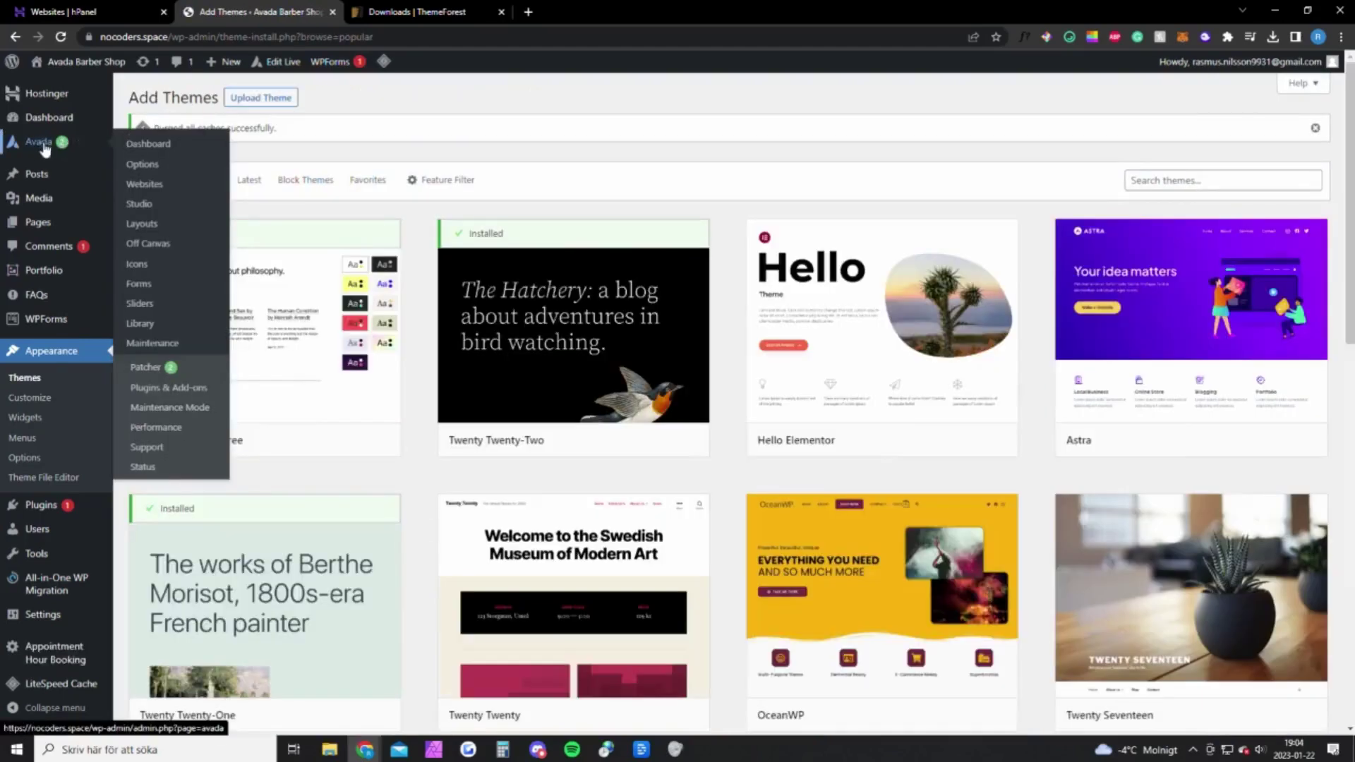
Check the website registration confirmation on the Avada dashboard
click(150, 144)
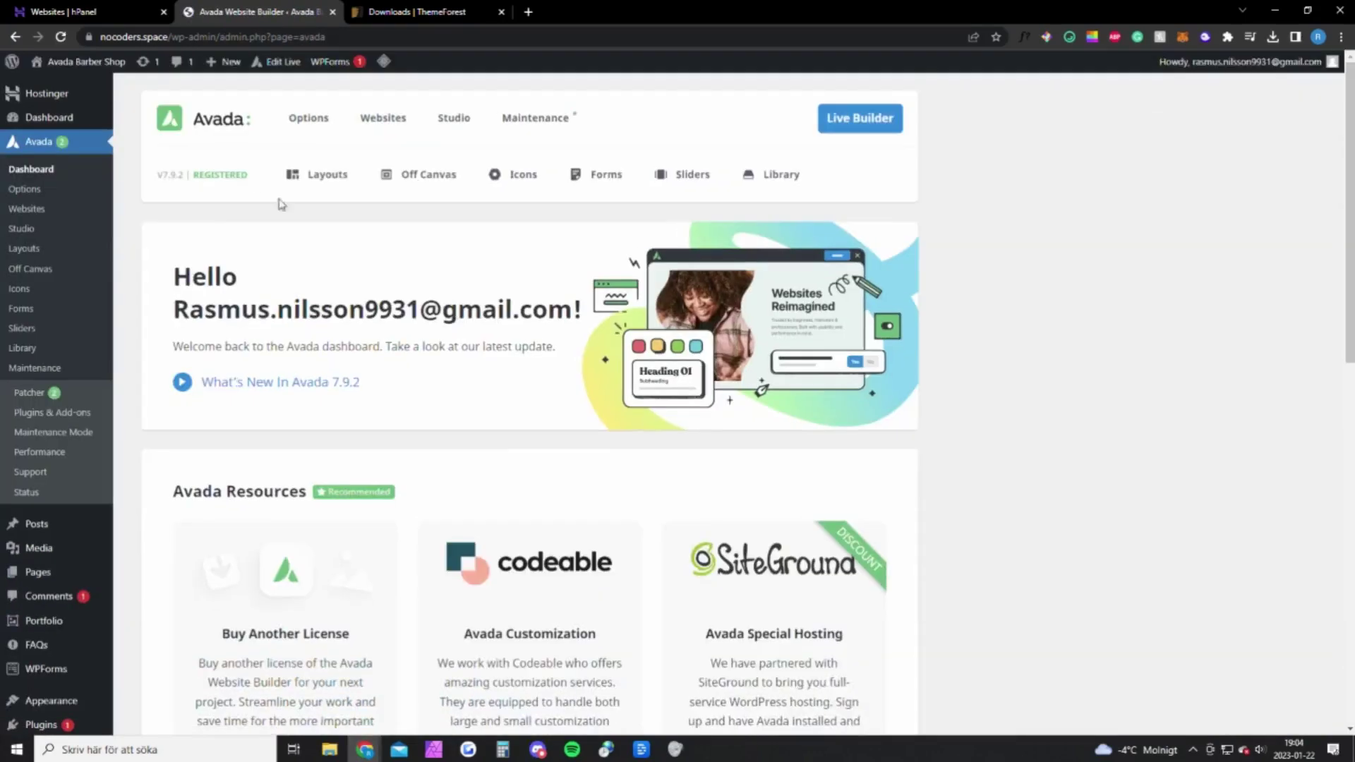
scroll(460, 292, down, 12)
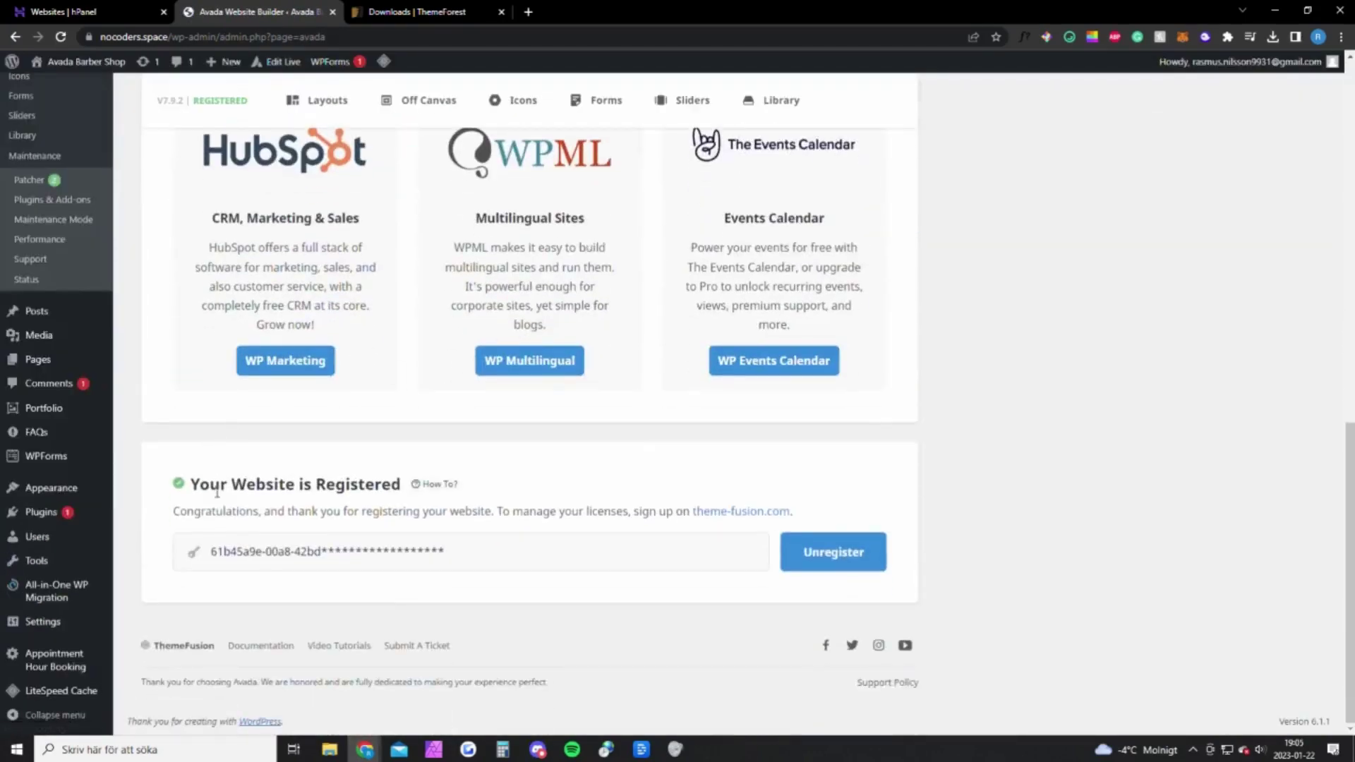
drag(195, 480, 467, 505)
click(287, 548)
Download Avada's 'License certificate & purchase code (text)', then return to the Avada dashboard
click(418, 12)
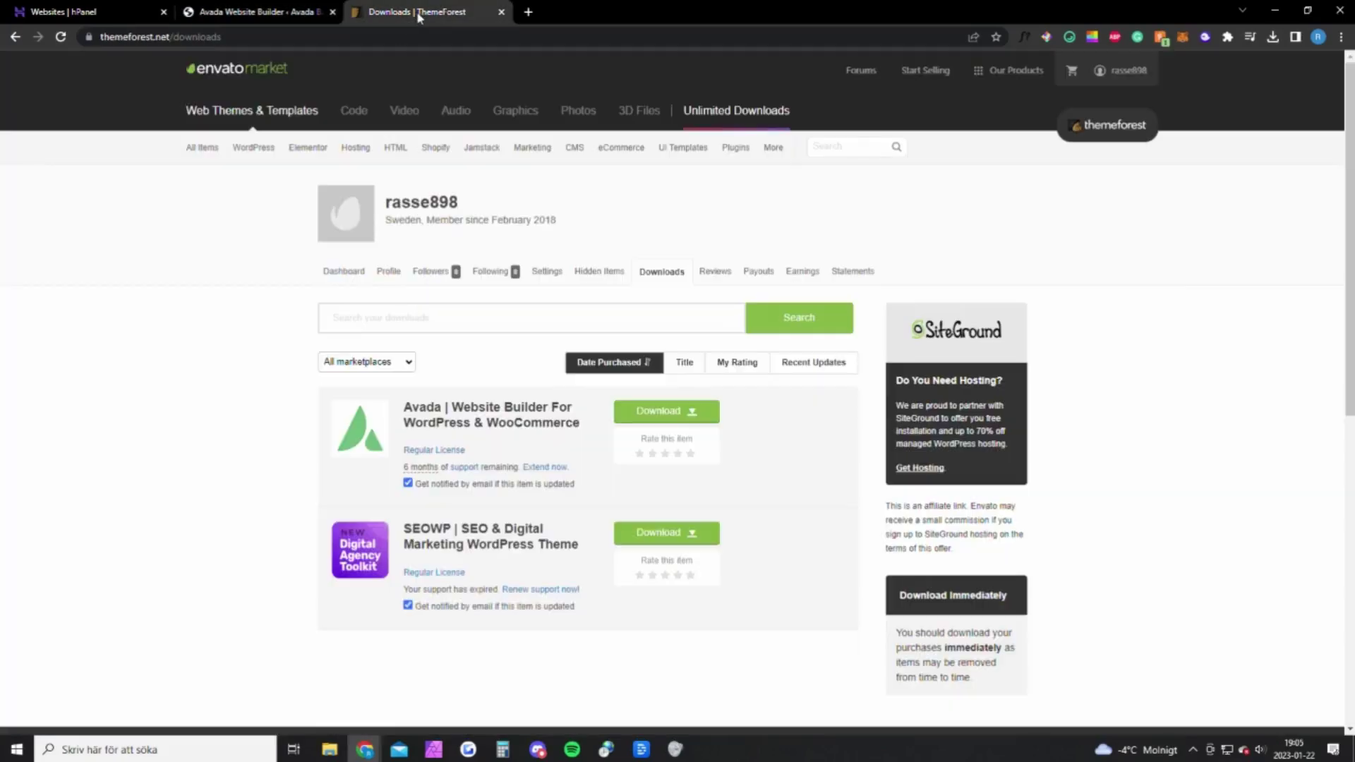
click(677, 412)
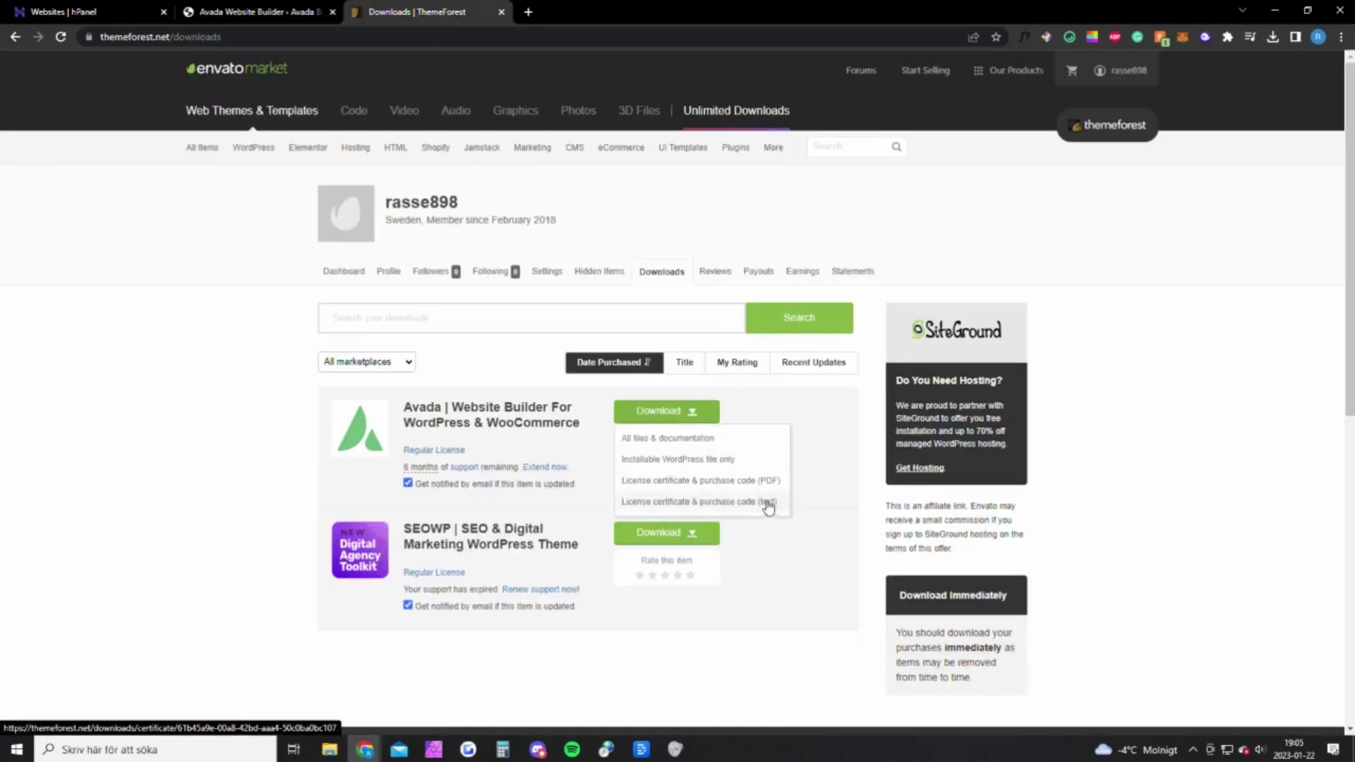
click(741, 505)
key(ctrl+shift+Tab)
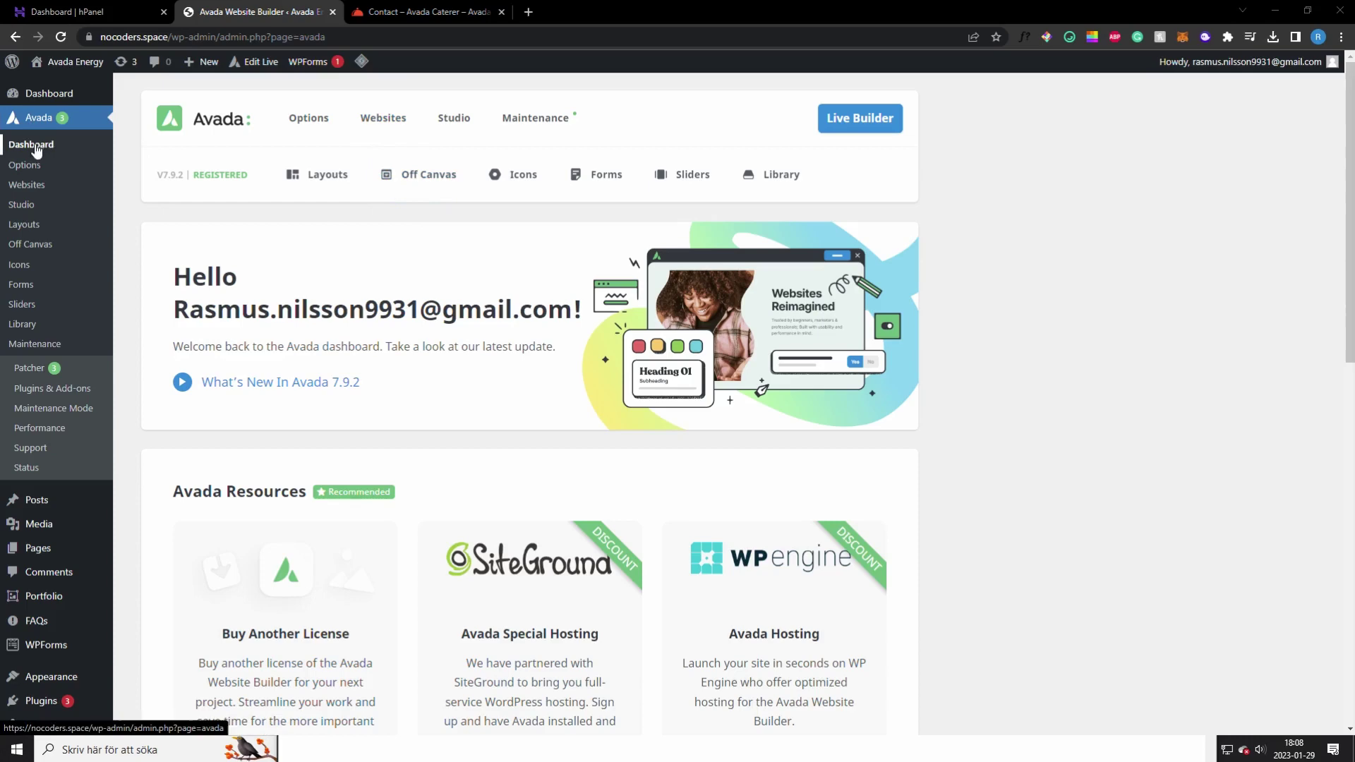
Import the Caterer prebuilt website with All content selected, confirming the warning with OK
click(382, 129)
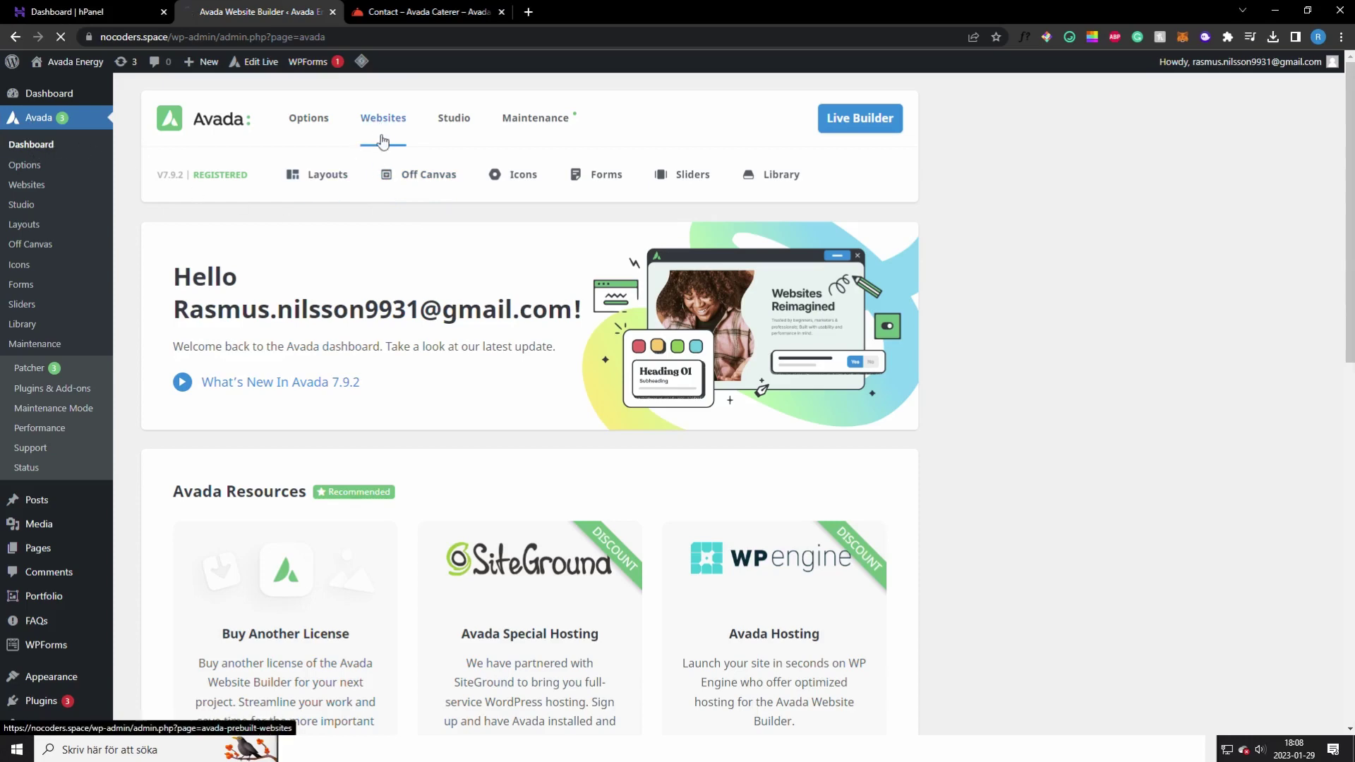
scroll(557, 378, down, 2)
scroll(559, 377, down, 5)
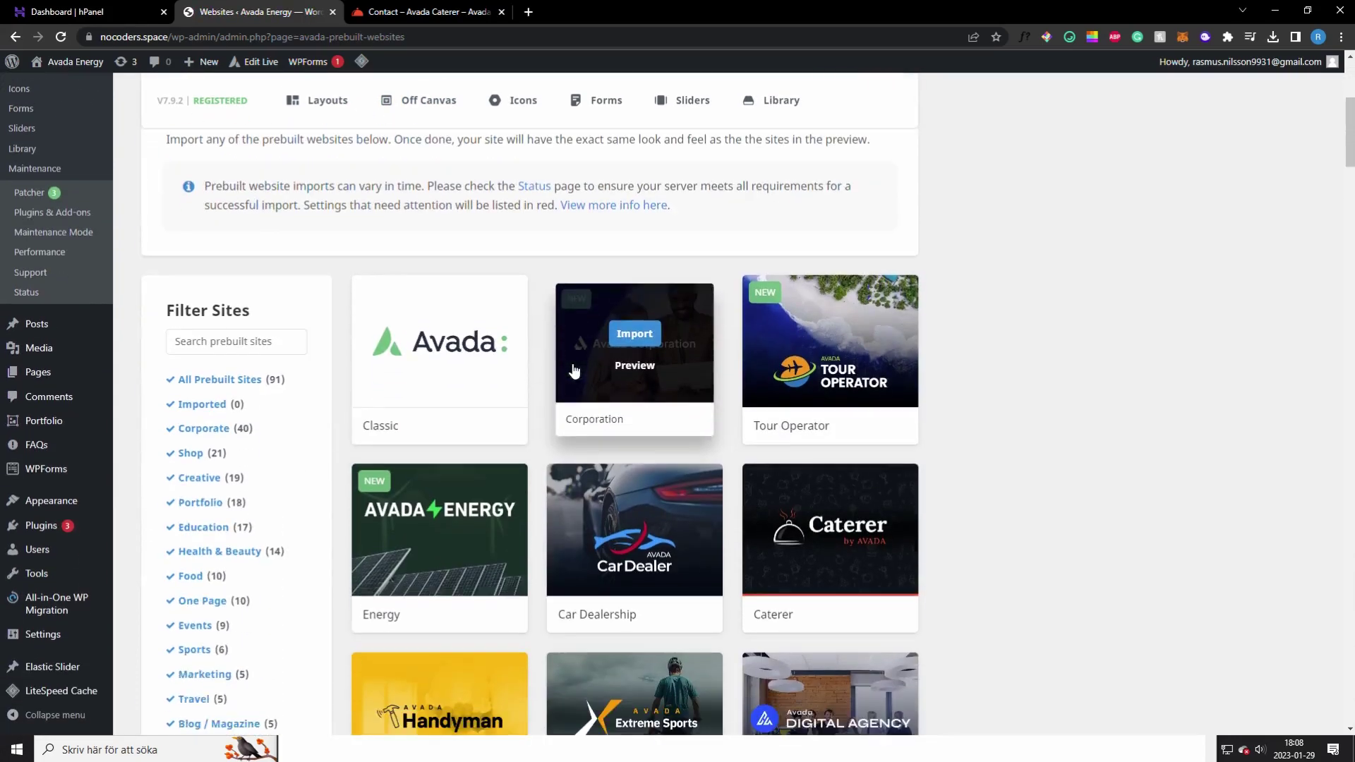
mouse_move(833, 381)
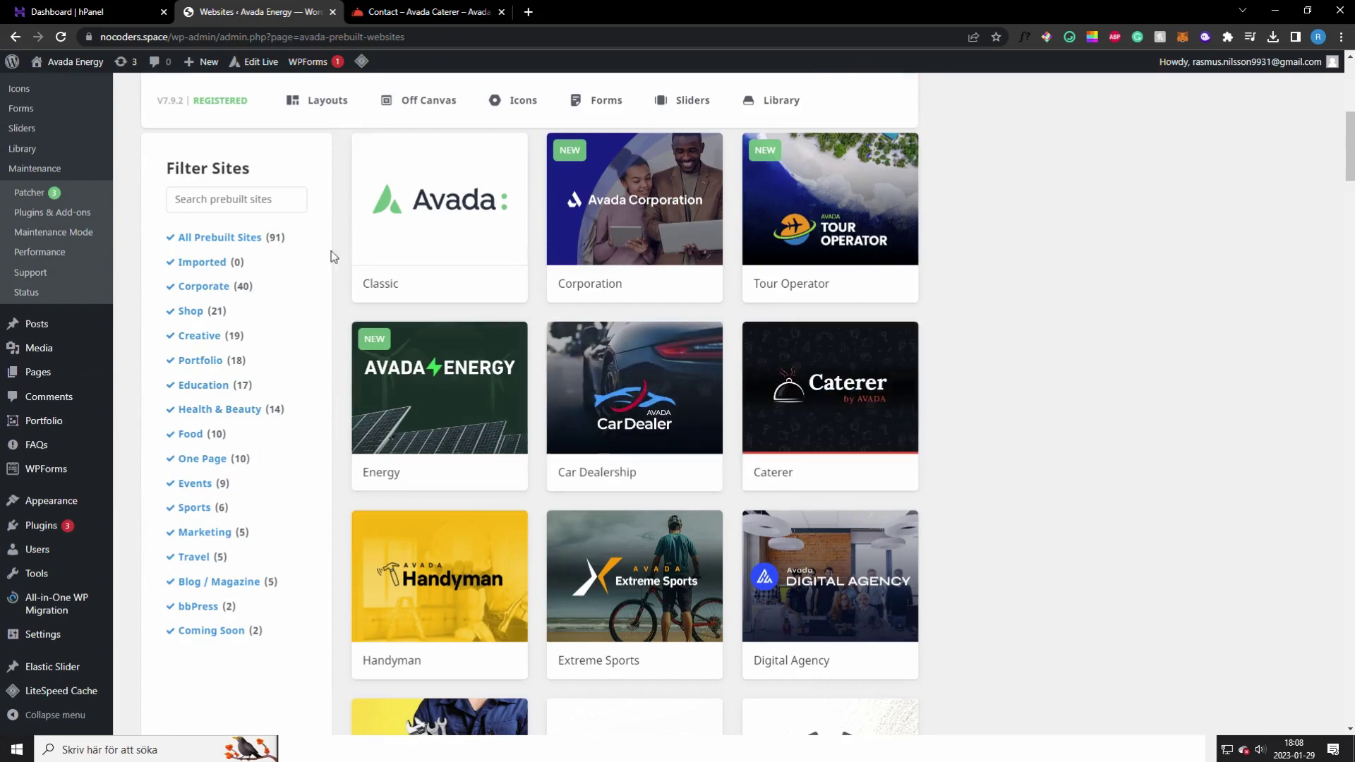
click(242, 199)
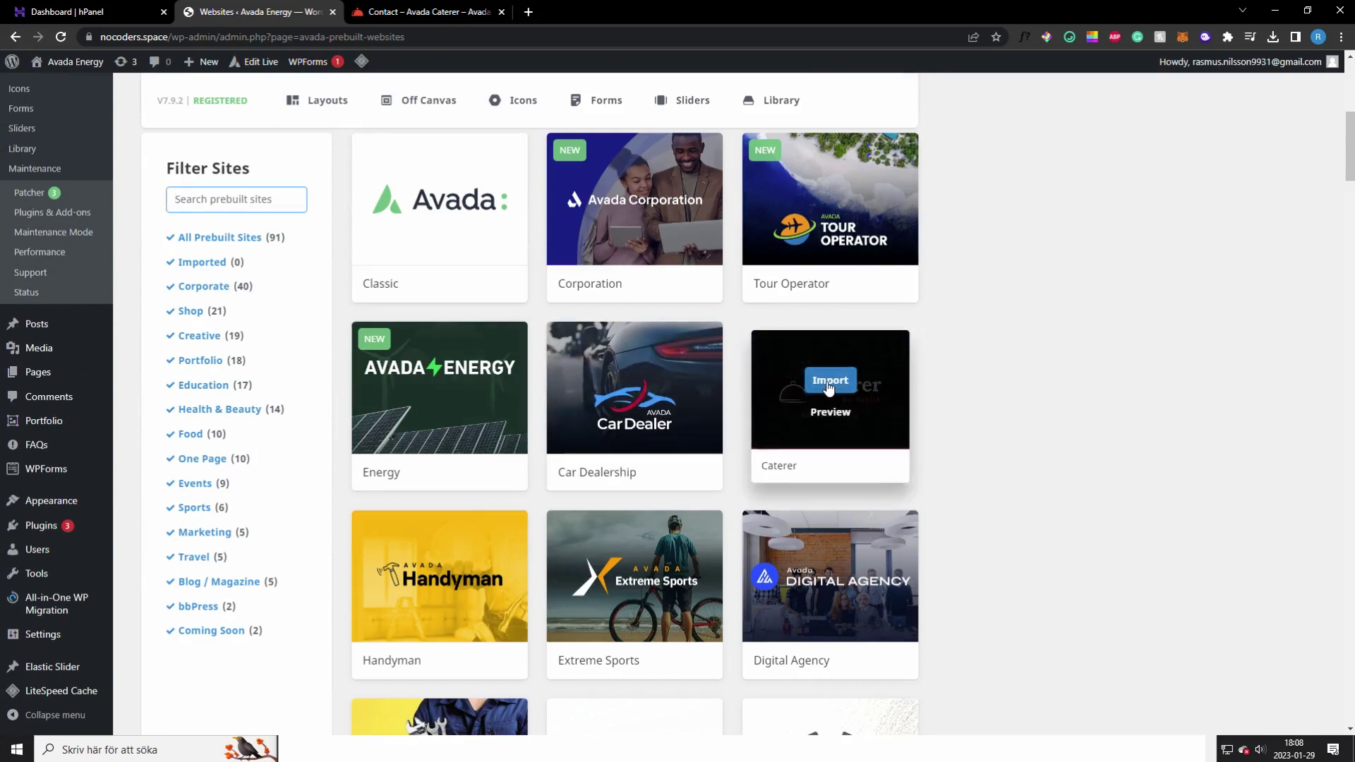
click(829, 381)
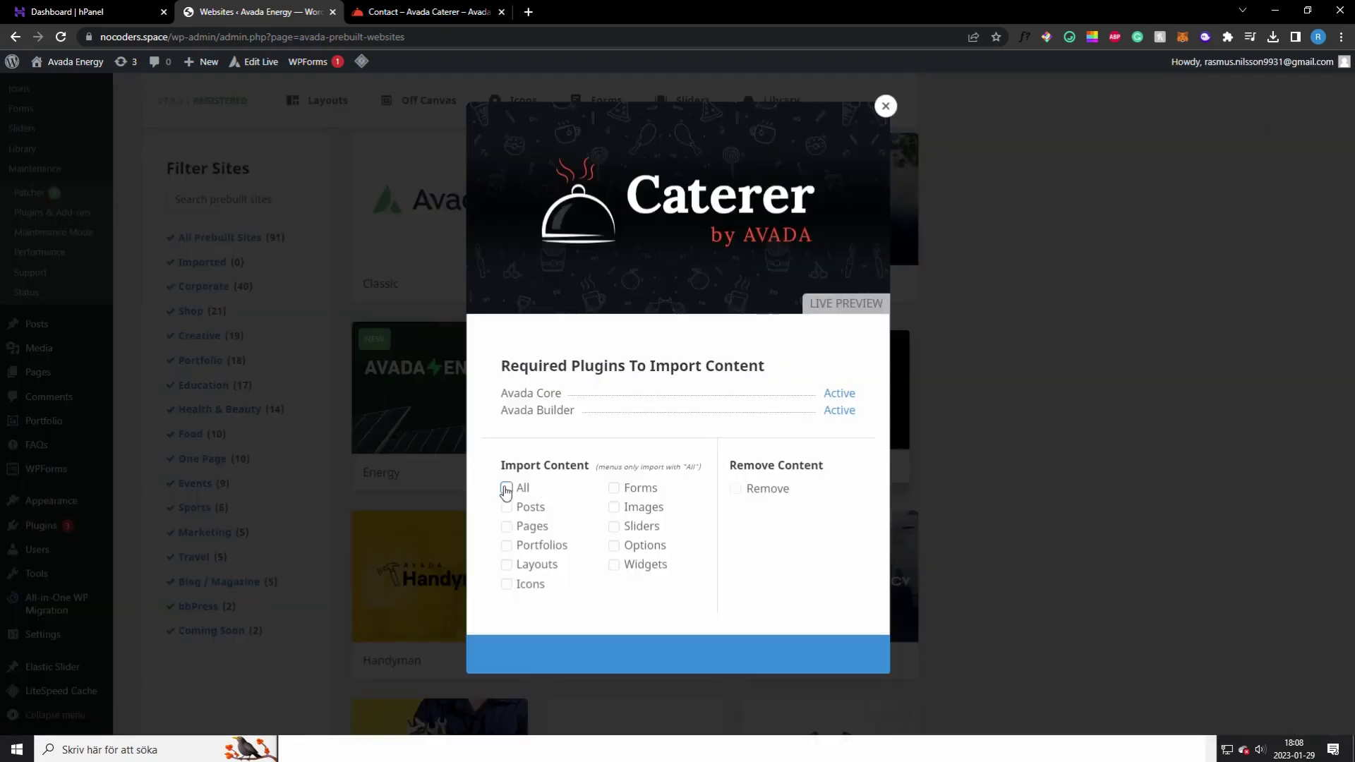
click(676, 655)
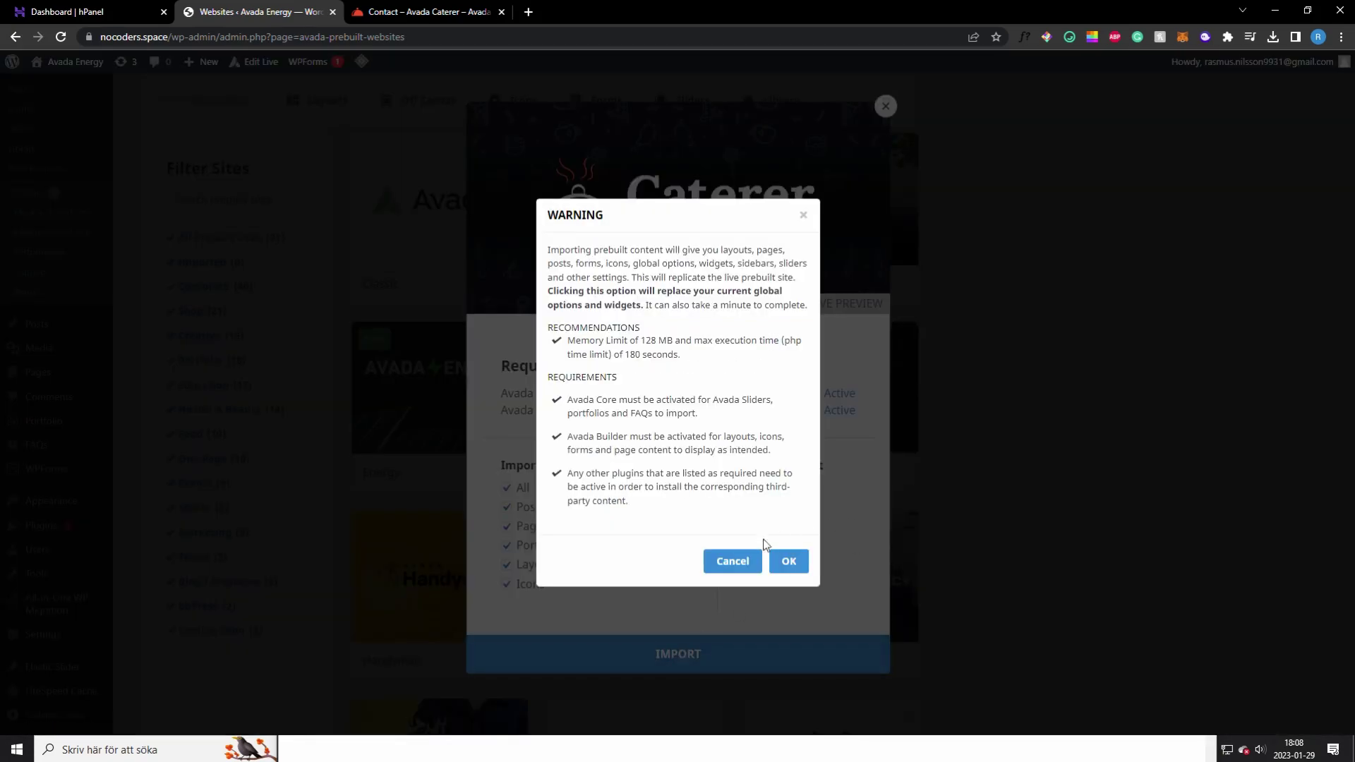
click(788, 562)
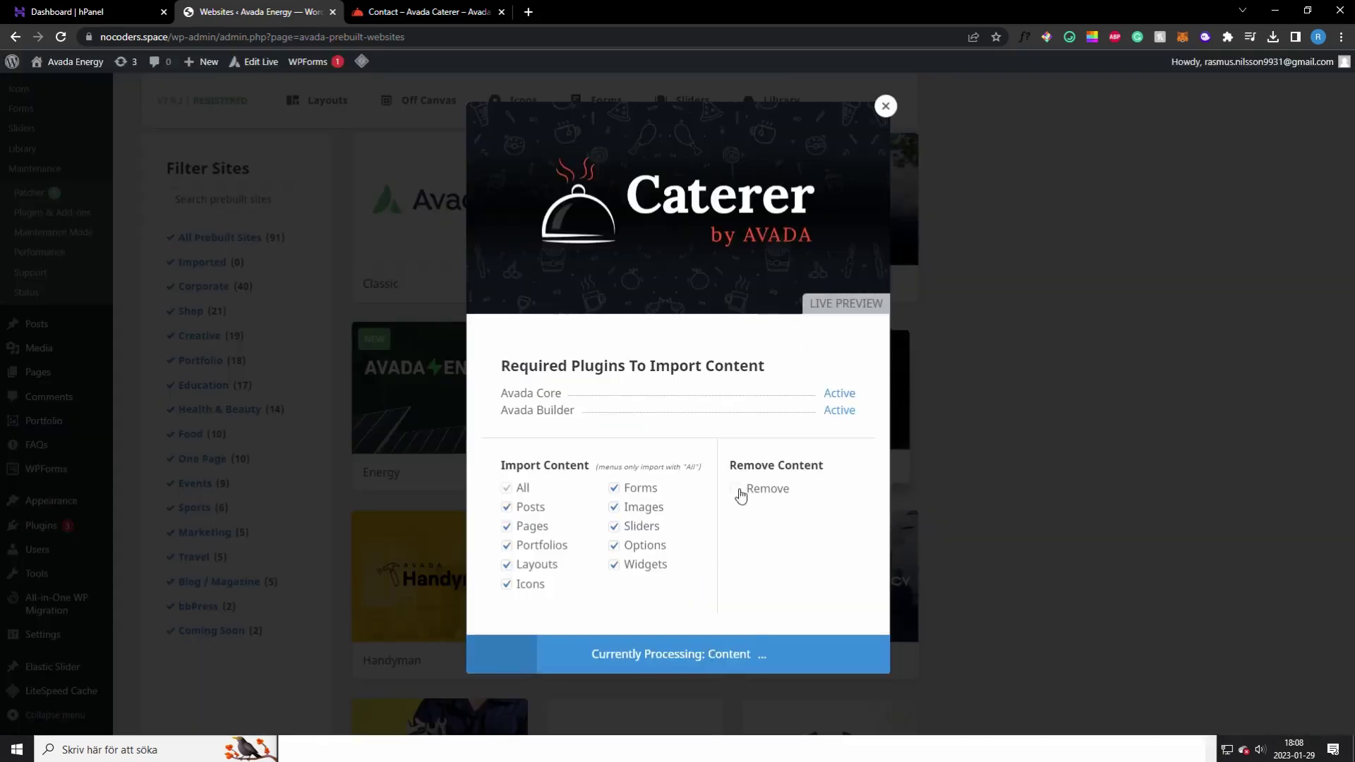
scroll(939, 494, up, 7)
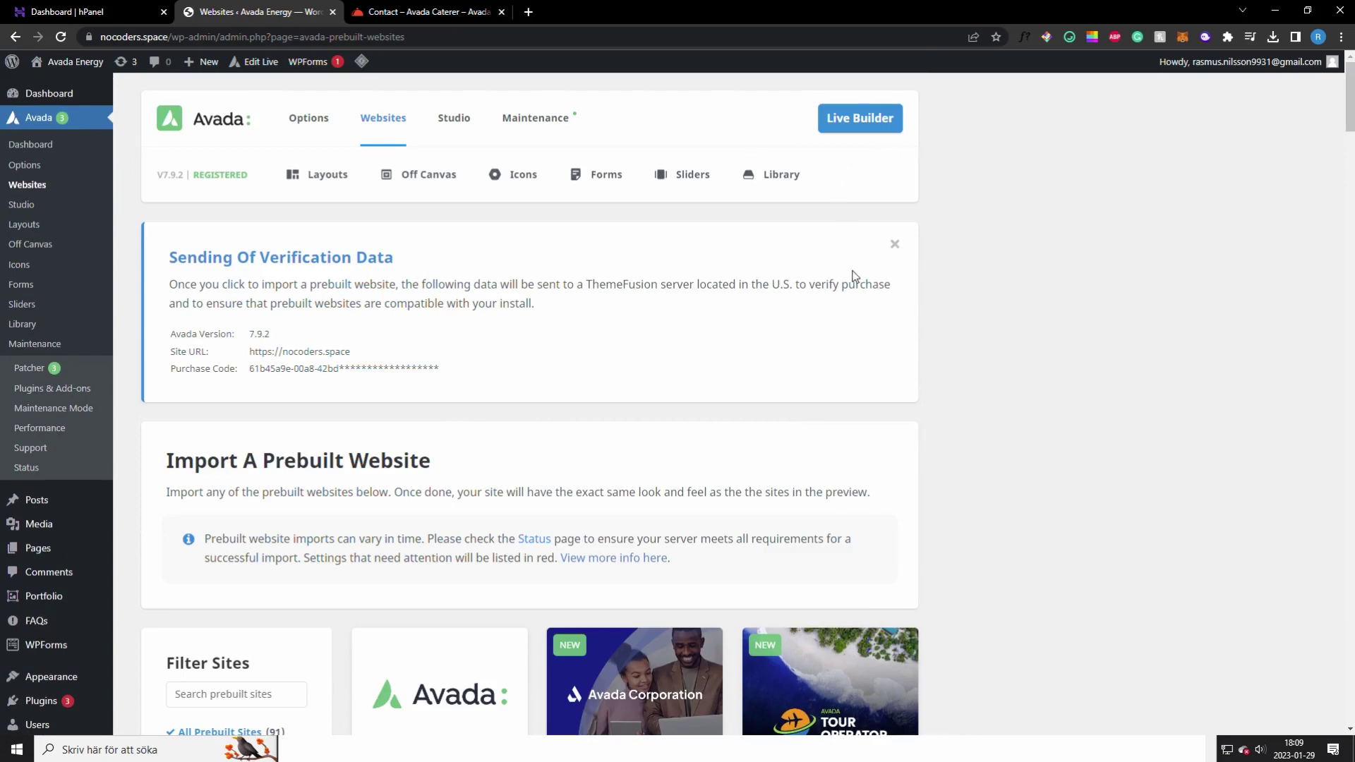
scroll(852, 275, down, 4)
scroll(844, 269, up, 4)
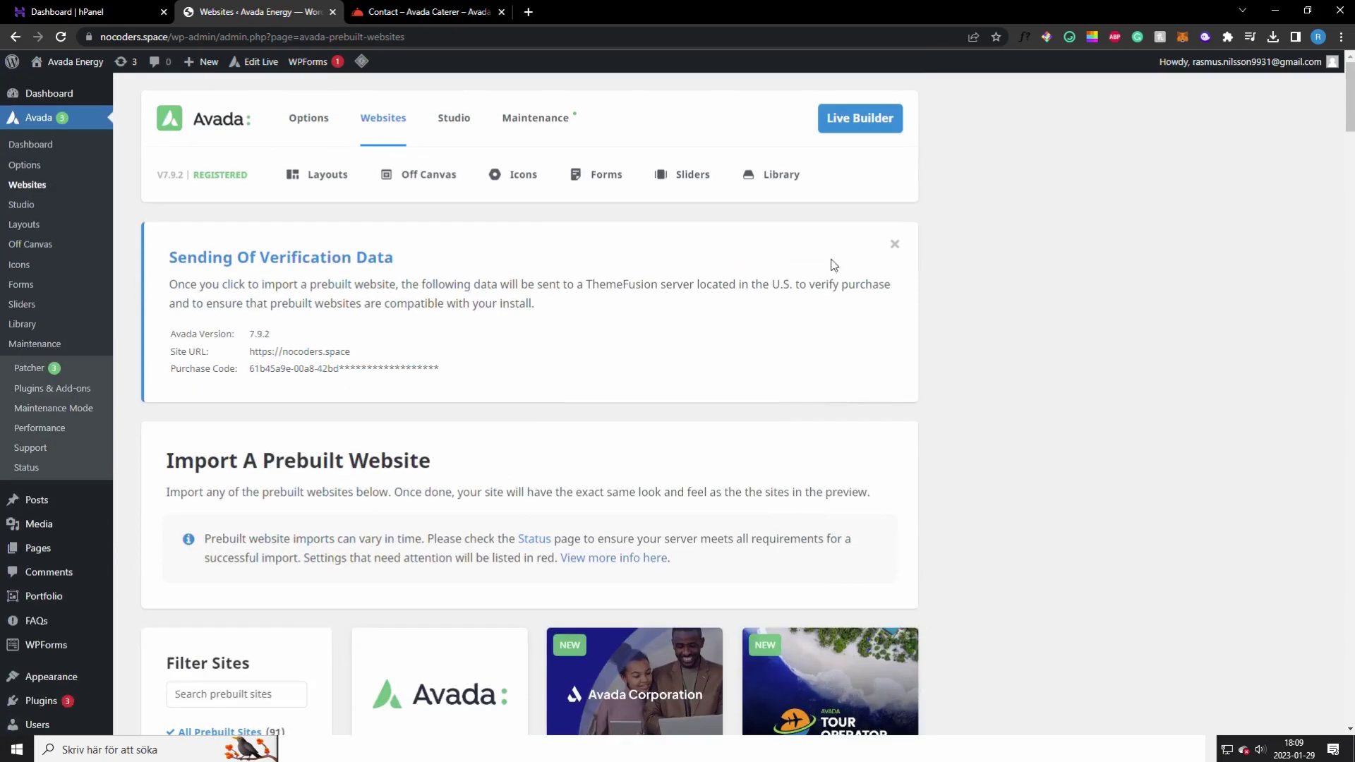
Open the home page in Live Builder and replace the hero paragraph with 'chnae simpy'
click(861, 120)
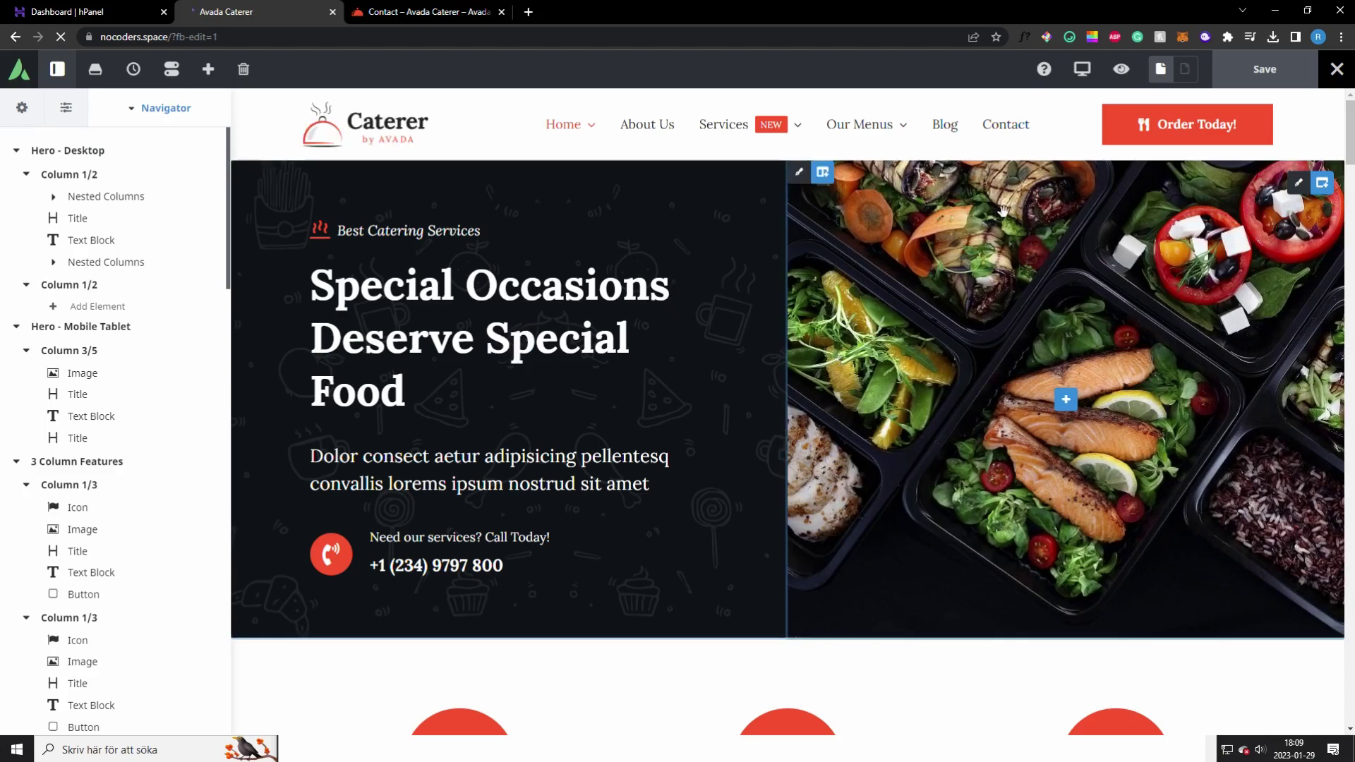
mouse_move(773, 124)
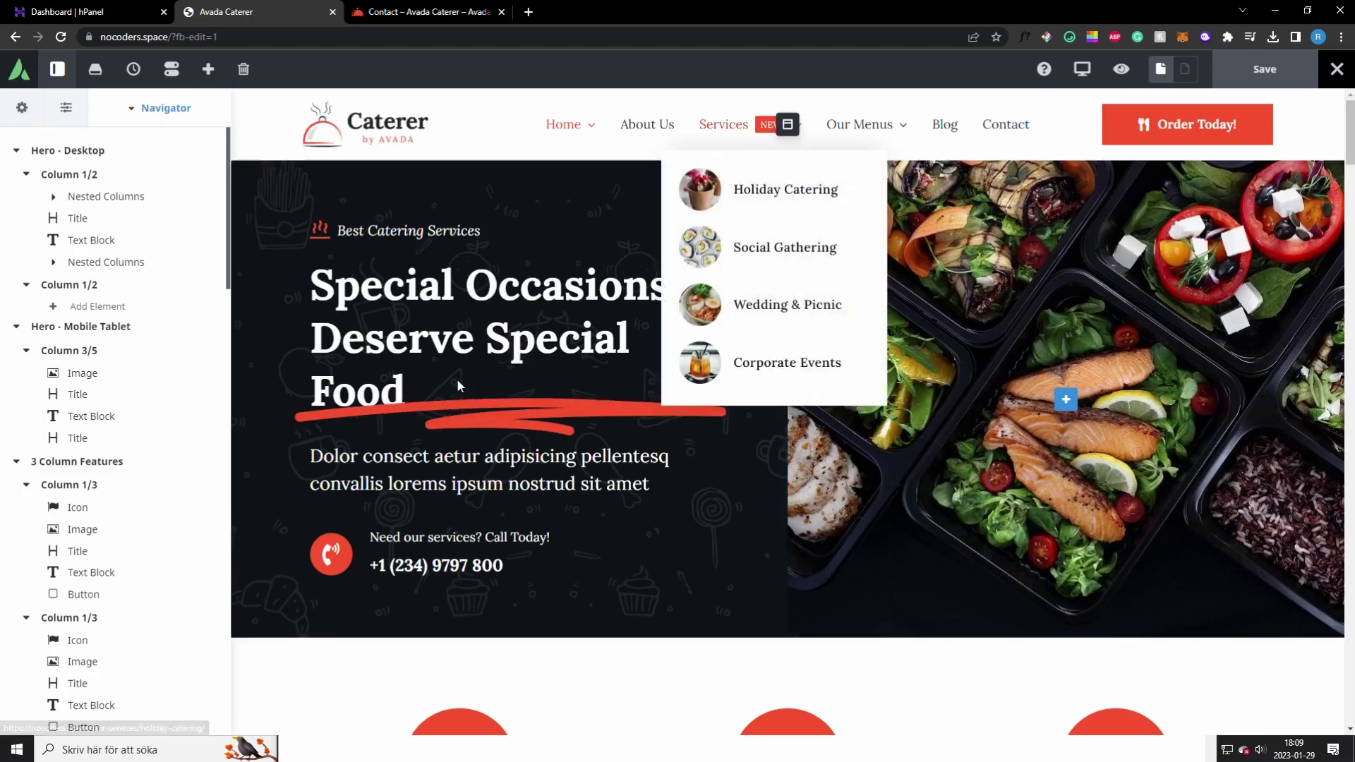
click(447, 486)
triple_click(643, 486)
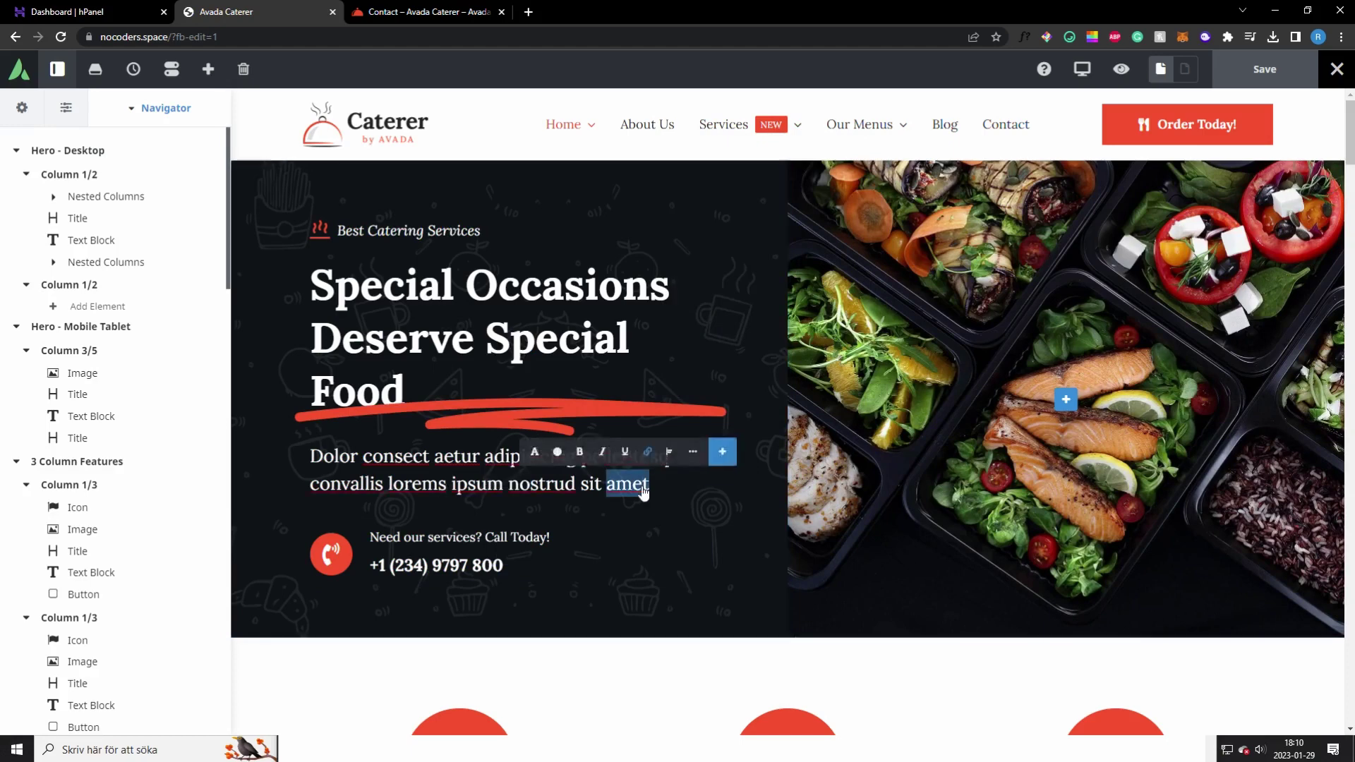
text(chnae )
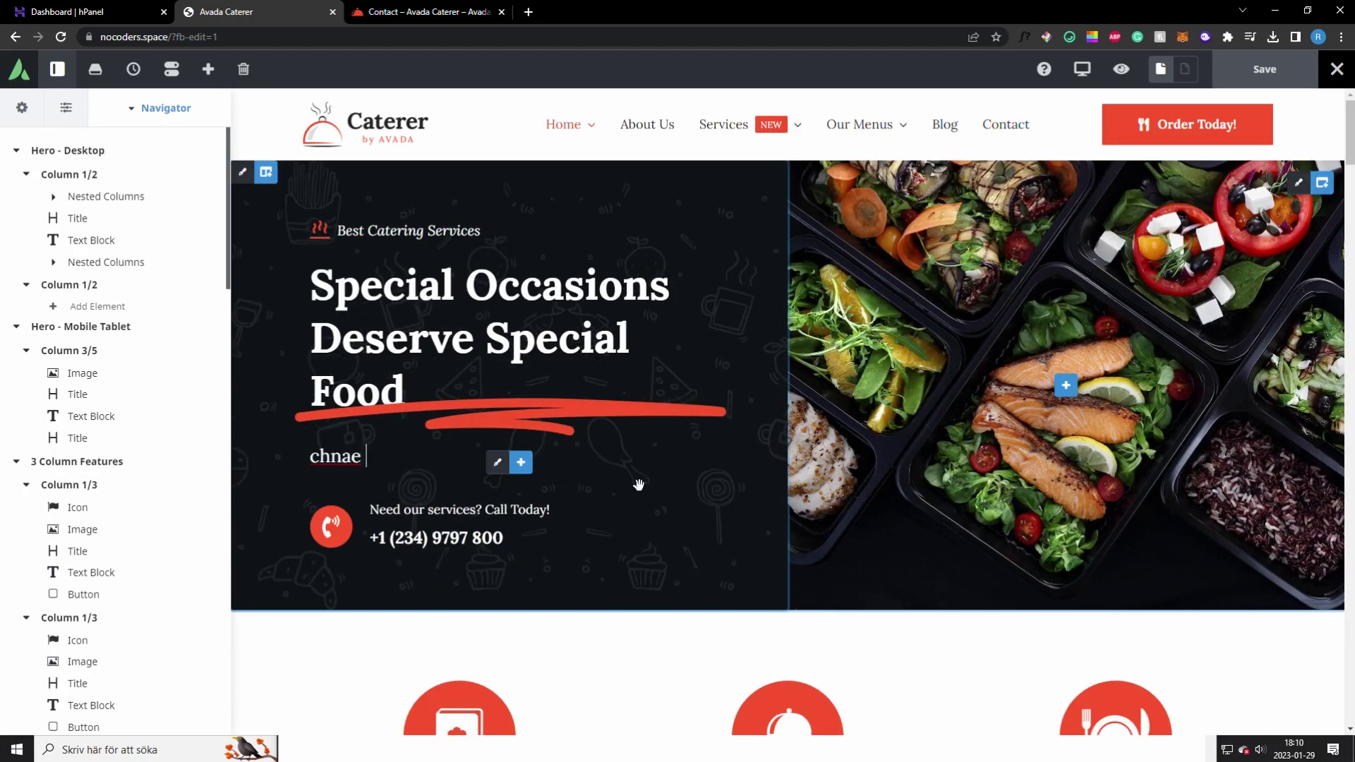
text(simpy)
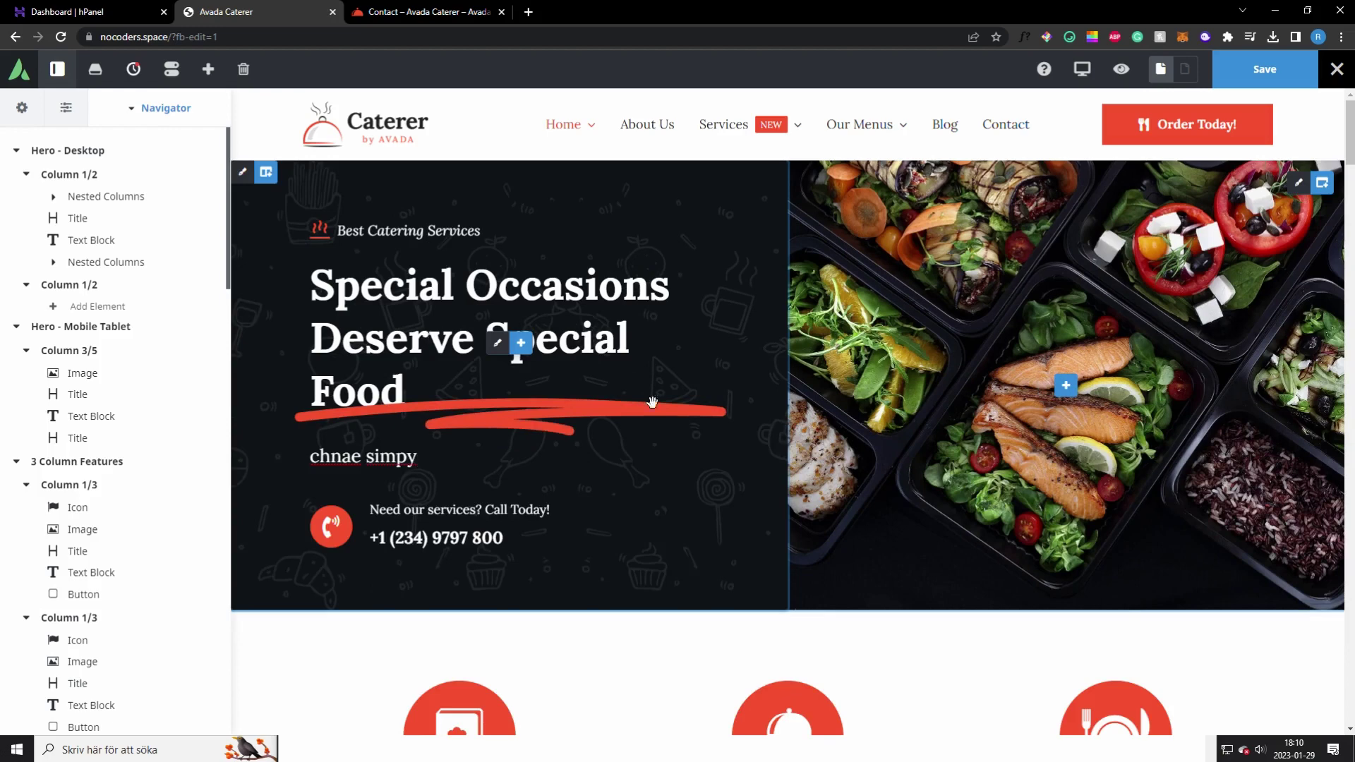
mouse_move(502, 346)
Look through the headline's and the left column's design settings
click(499, 347)
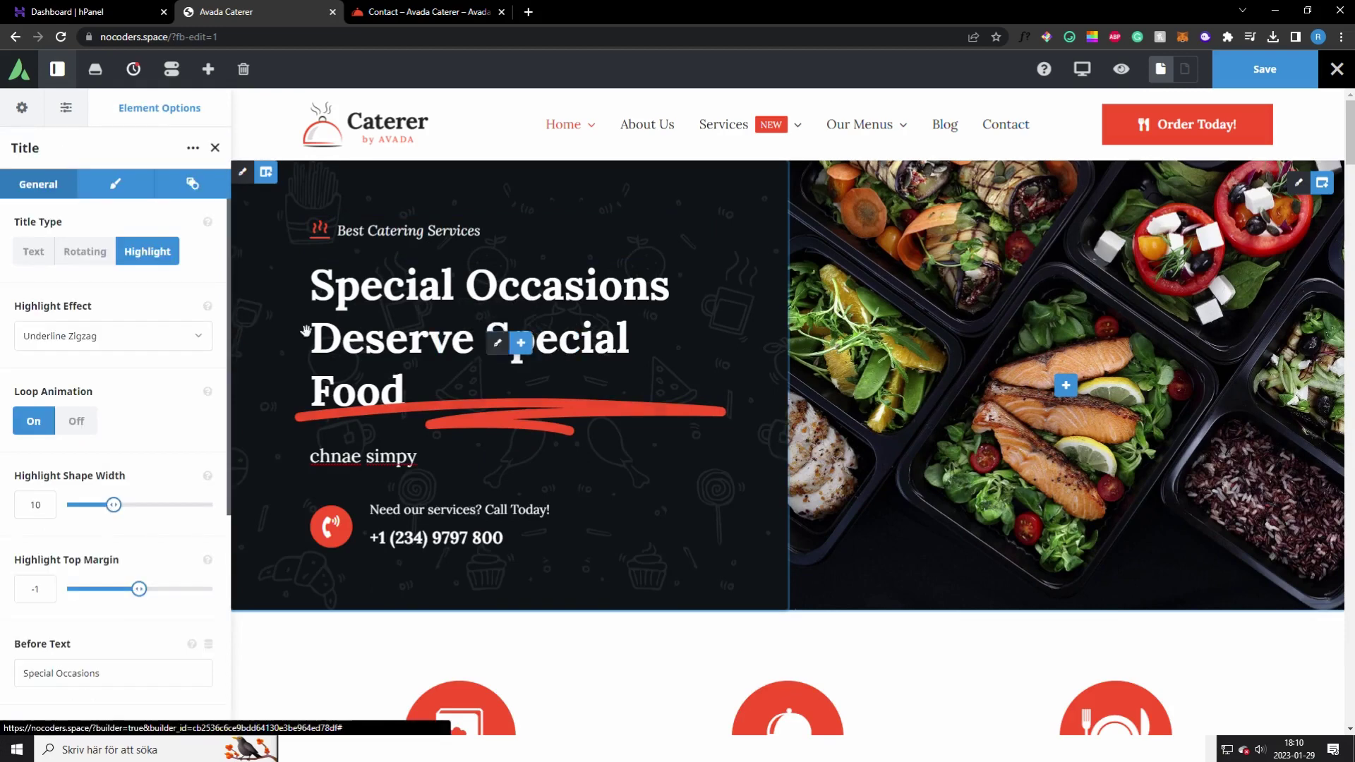
scroll(157, 389, down, 1)
scroll(127, 310, up, 1)
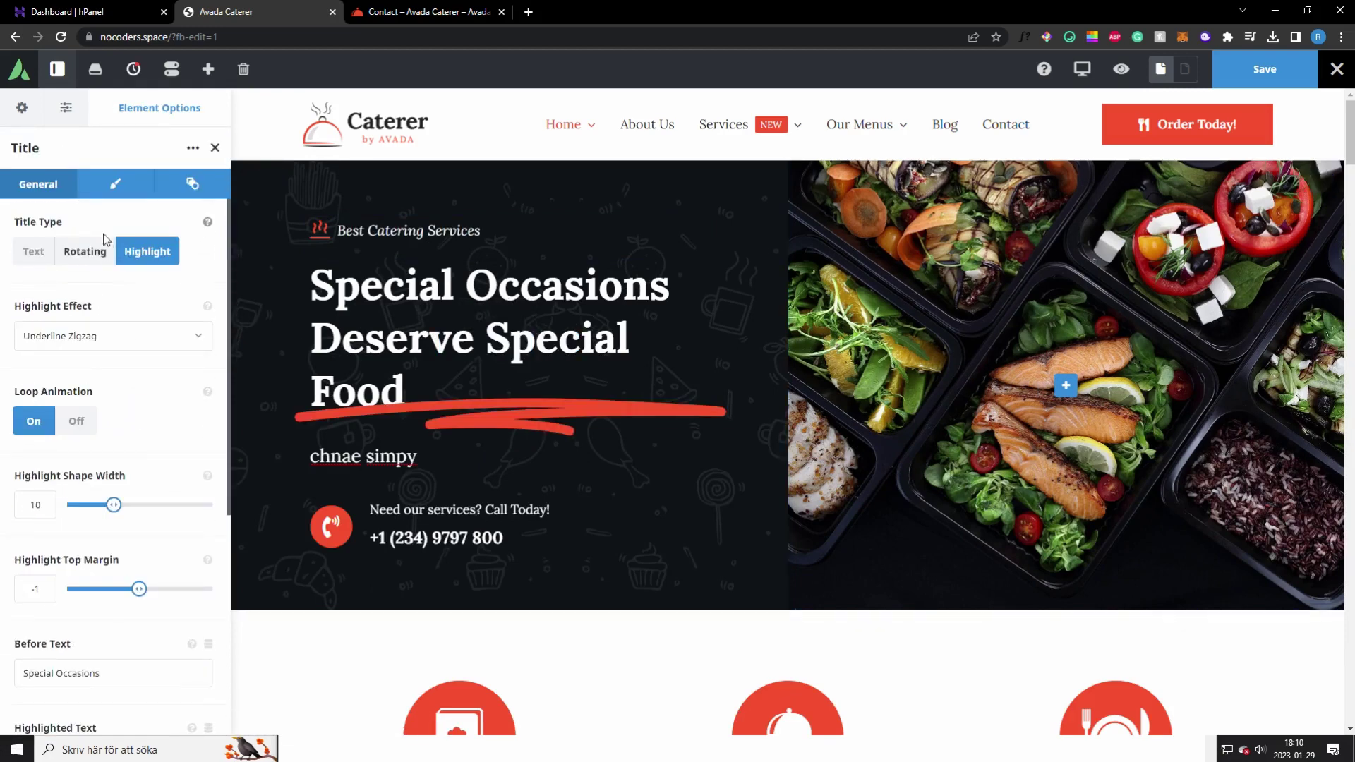
click(115, 185)
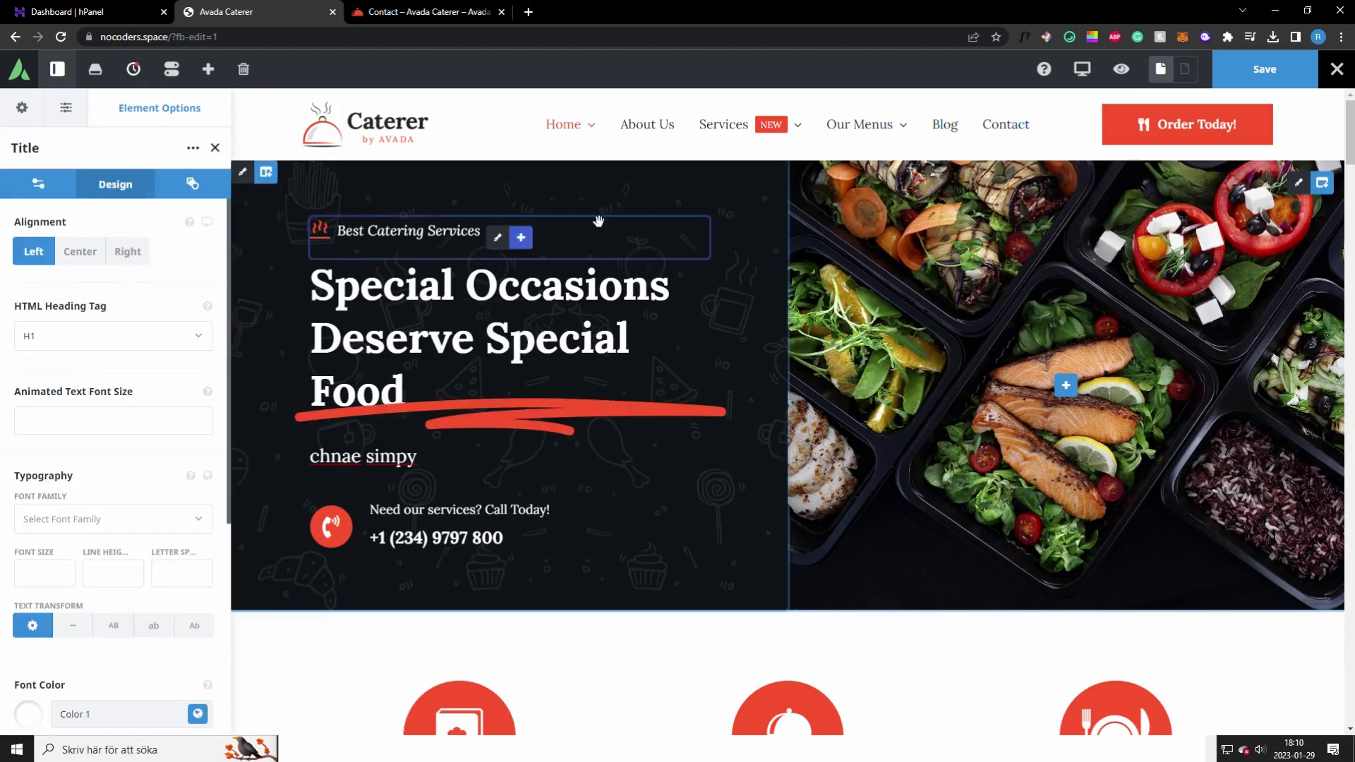
click(242, 172)
click(87, 183)
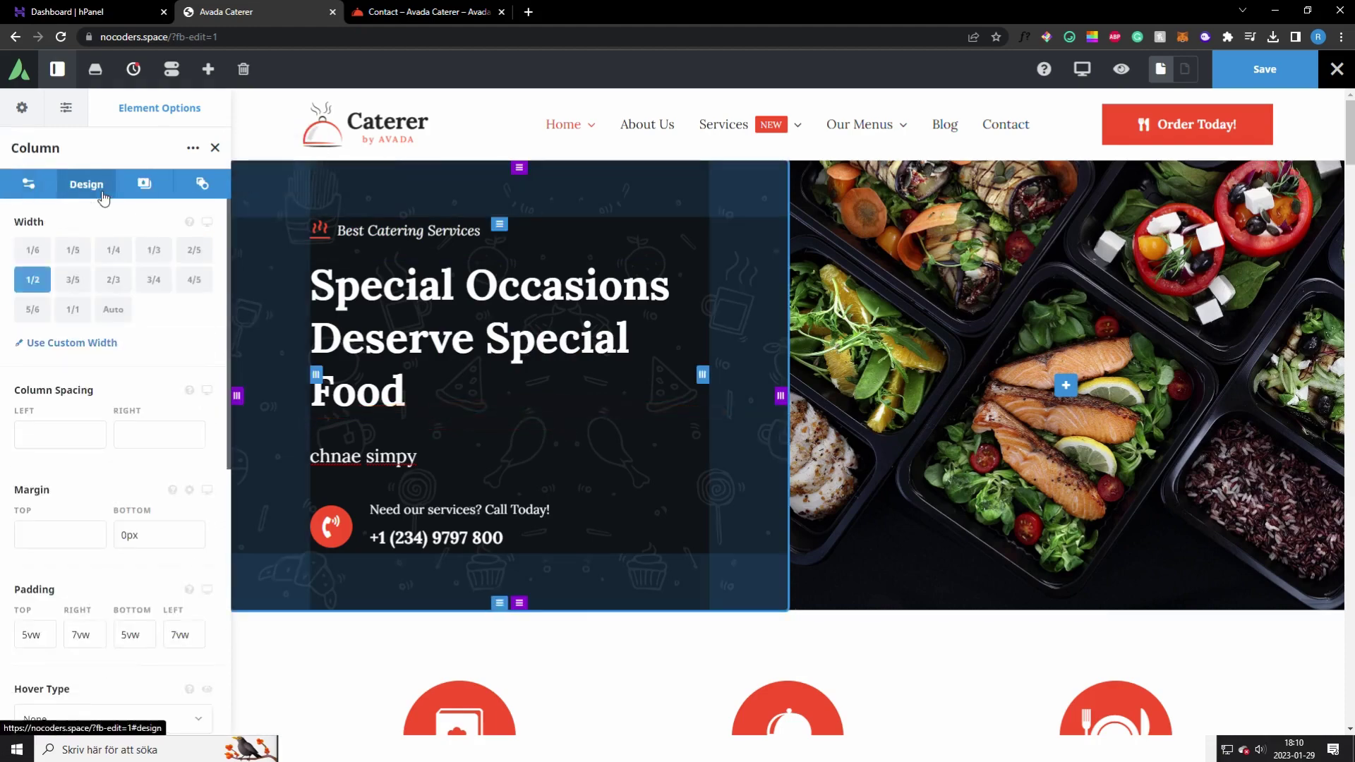
scroll(120, 326, down, 5)
scroll(118, 327, up, 5)
Clear the headline's After Text and change its Before Text to 'This text'
click(498, 344)
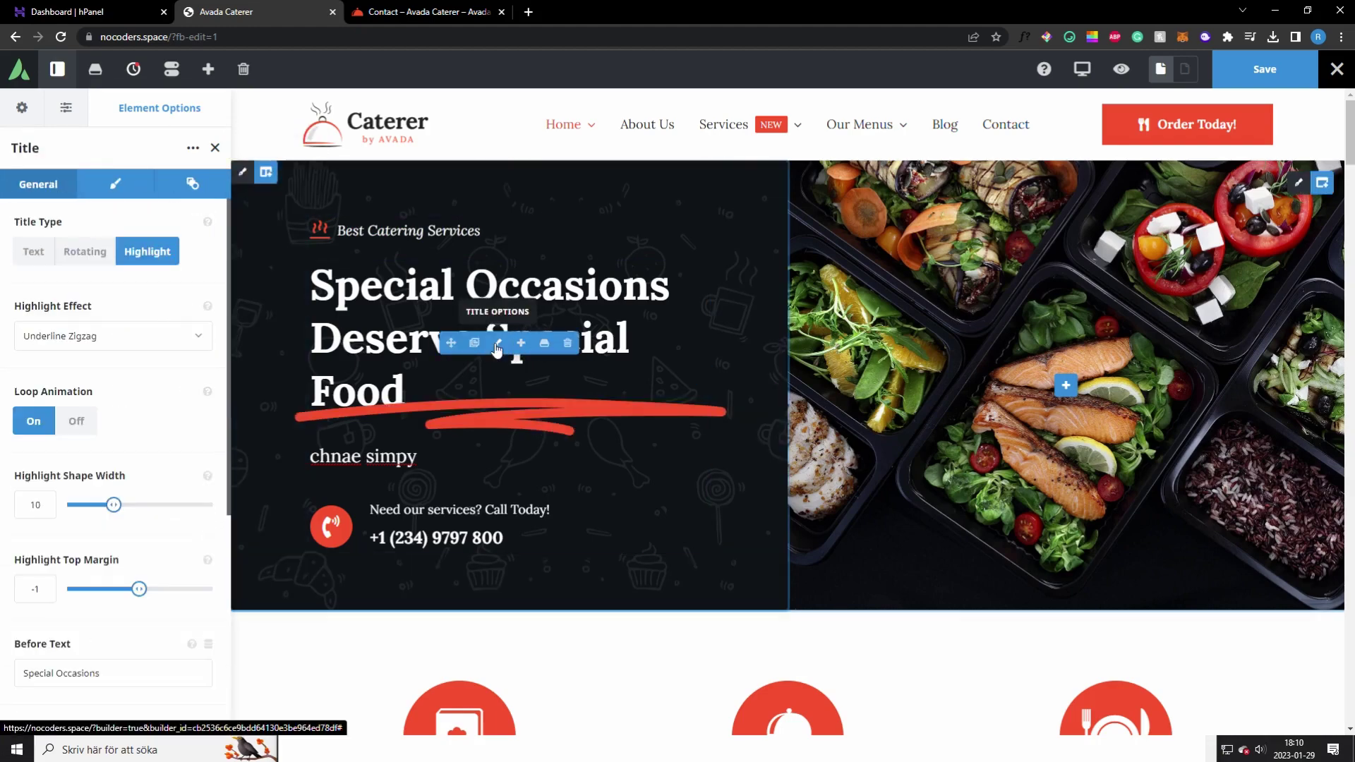
mouse_move(265, 177)
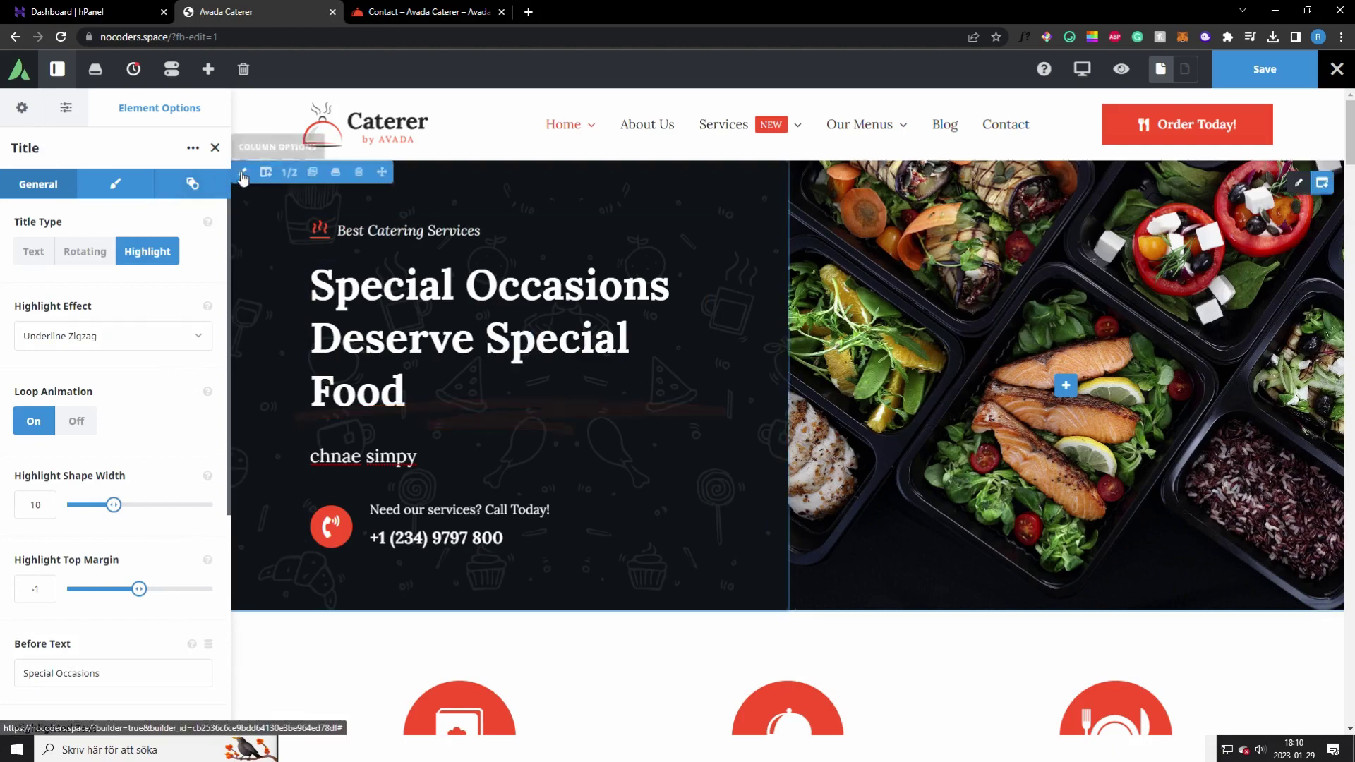
scroll(113, 424, down, 6)
key(BackSpace)
key(BackSpace)
key(BackSpace)
key(BackSpace)
scroll(113, 424, up, 4)
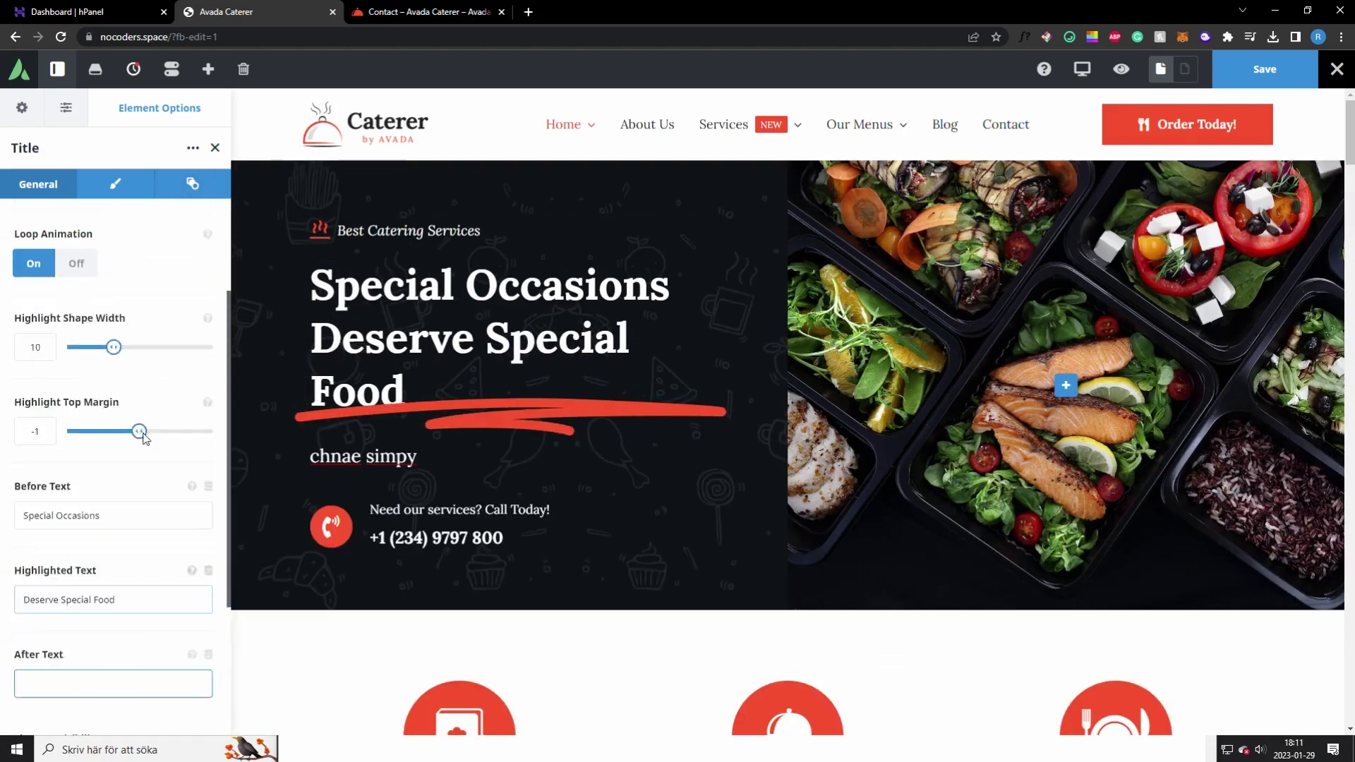
mouse_move(497, 348)
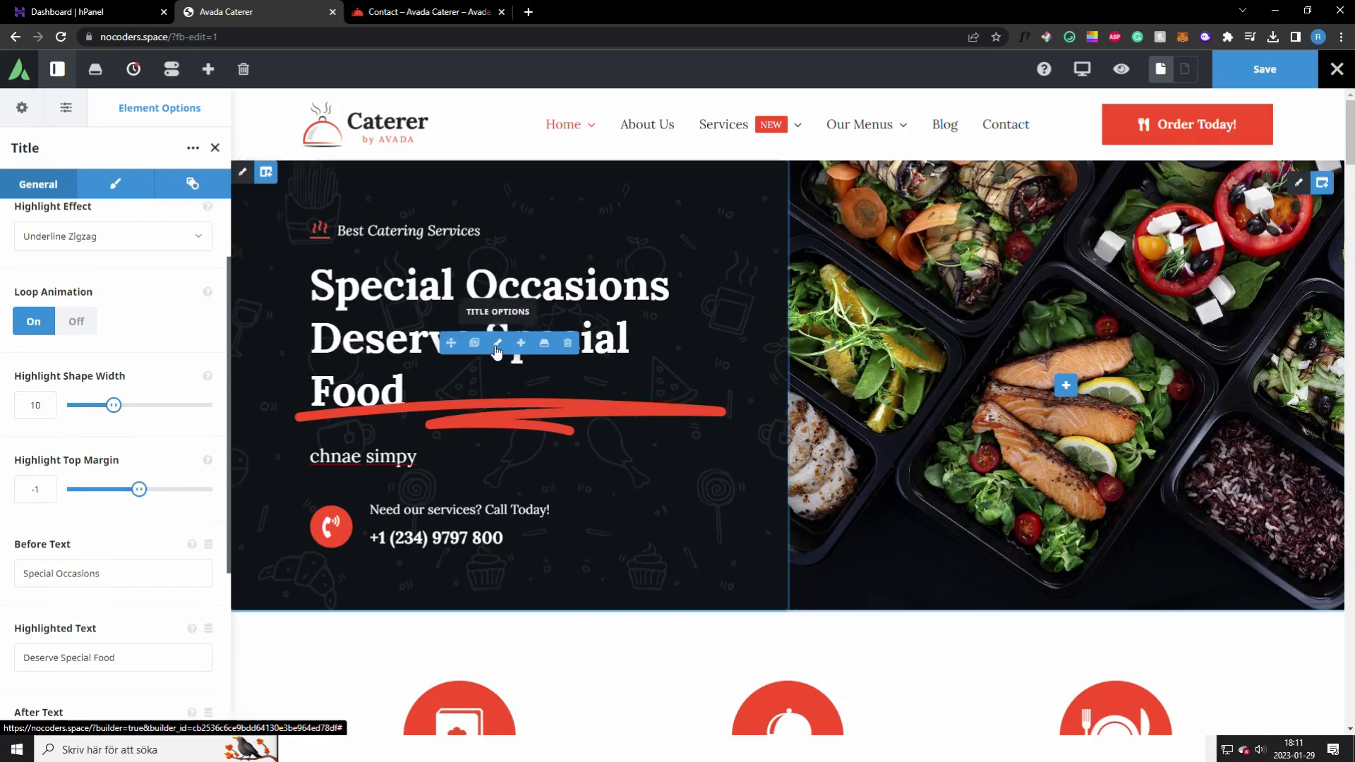
scroll(180, 405, down, 3)
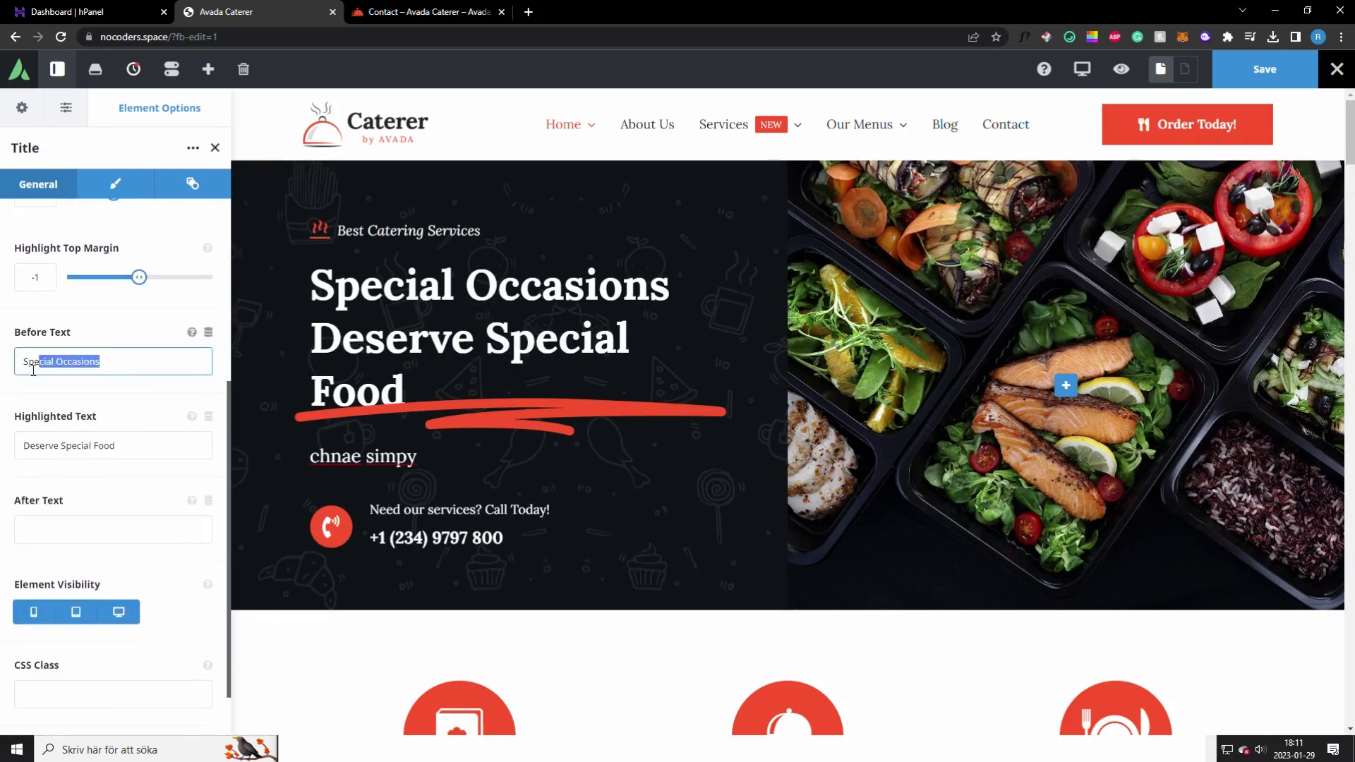
text(This t)
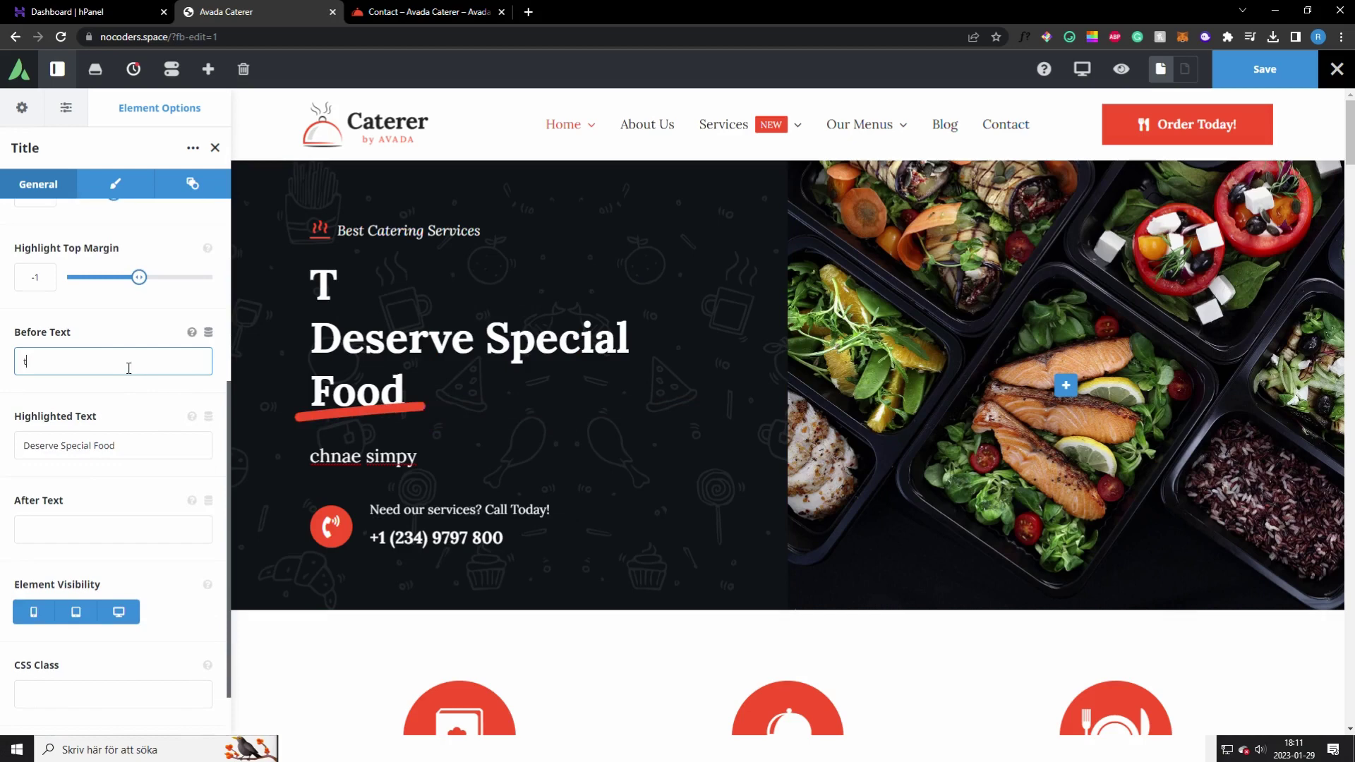
text(ext)
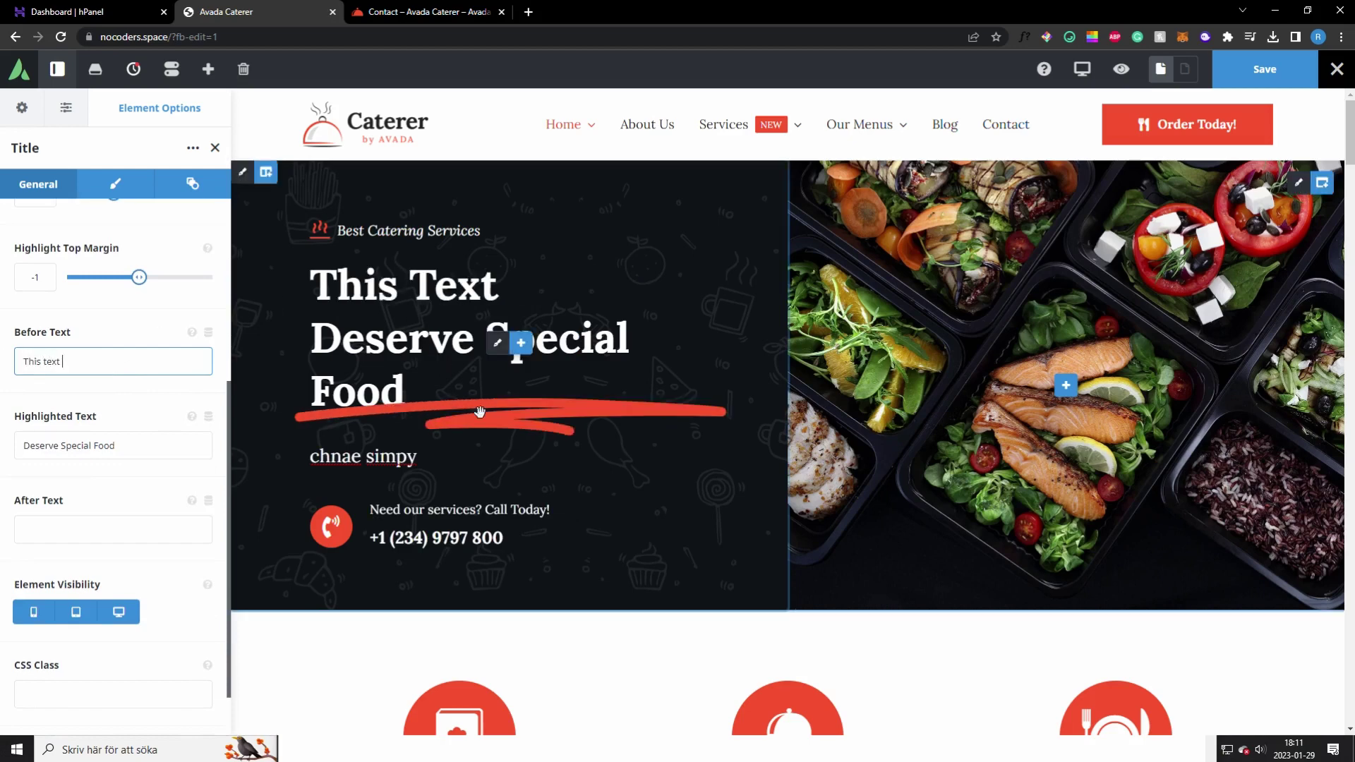
Try editing the phone call-to-action text, leaving it unchanged
click(398, 534)
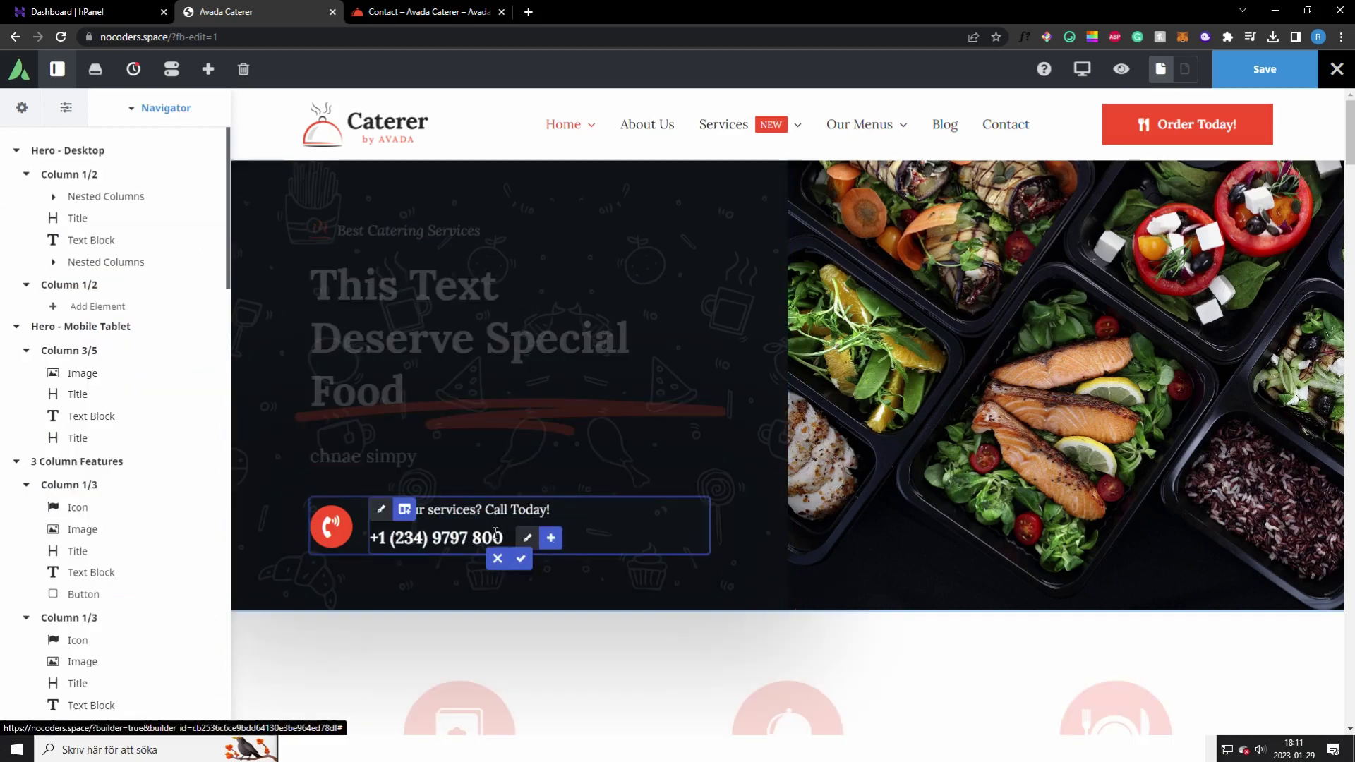
drag(379, 538, 393, 509)
click(433, 538)
scroll(663, 539, down, 4)
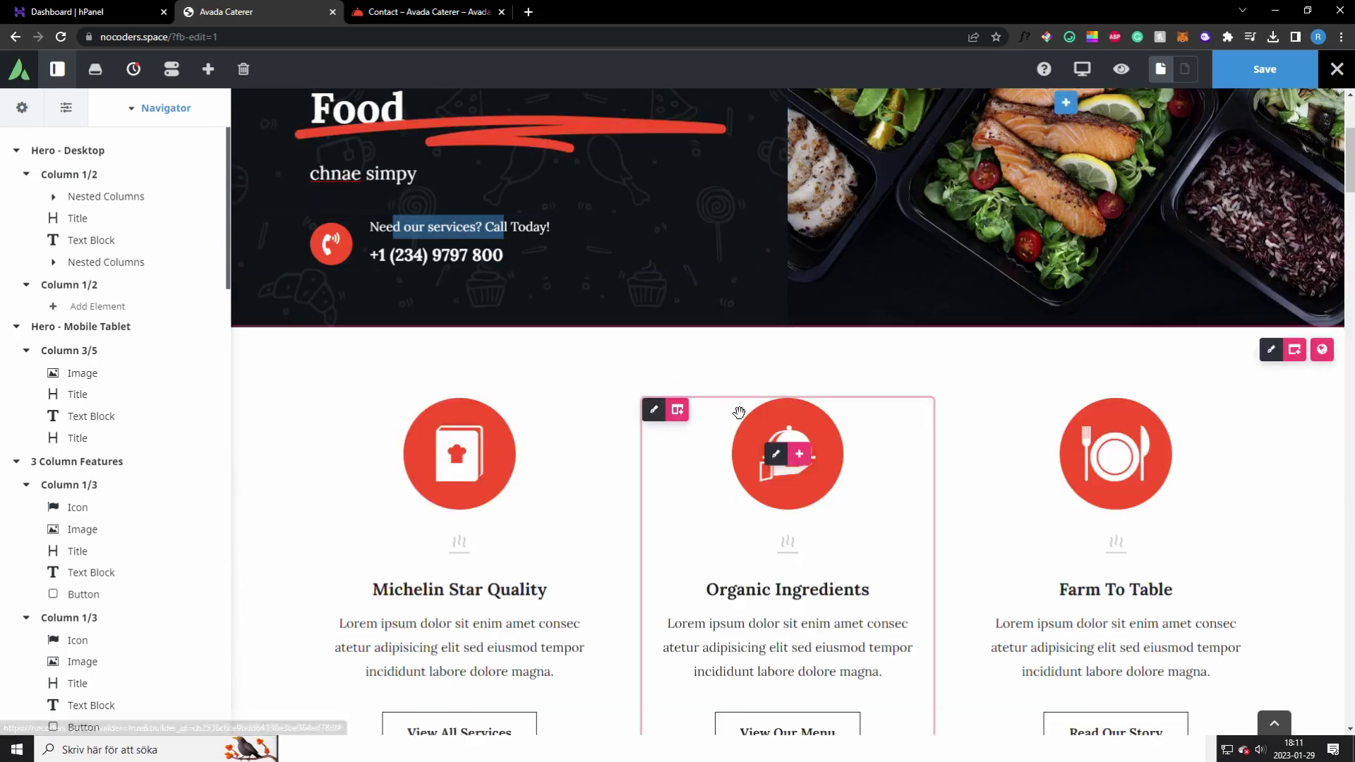
scroll(736, 299, up, 4)
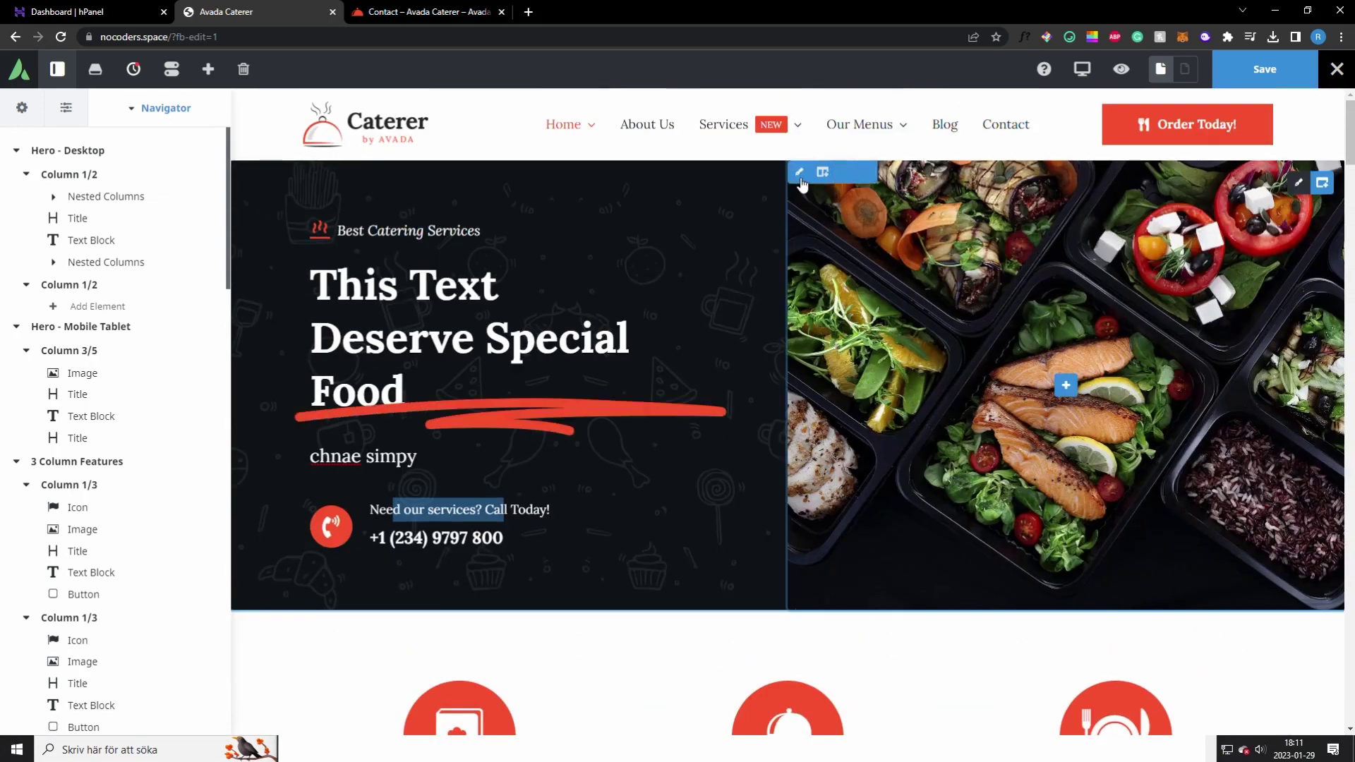
Bring up the food-photo column's background image settings
click(800, 176)
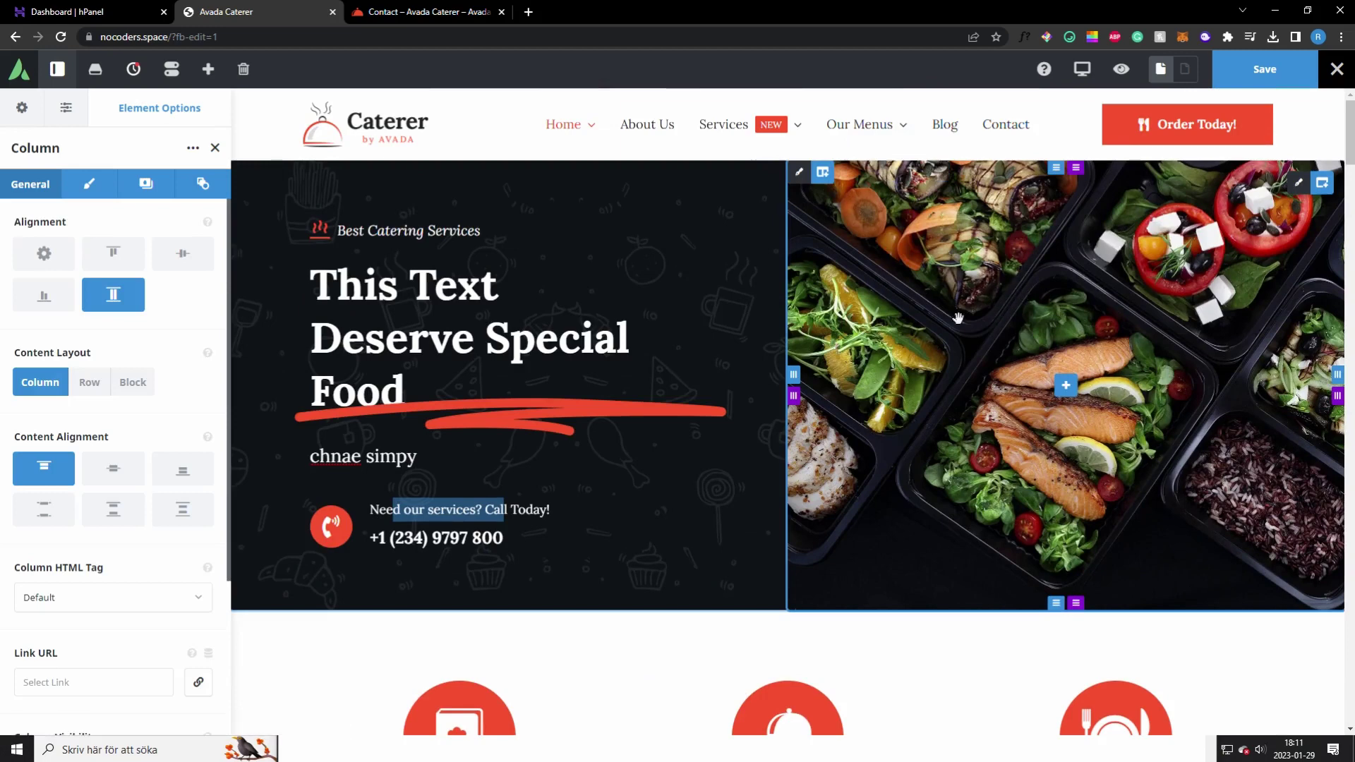
click(92, 190)
scroll(124, 281, down, 5)
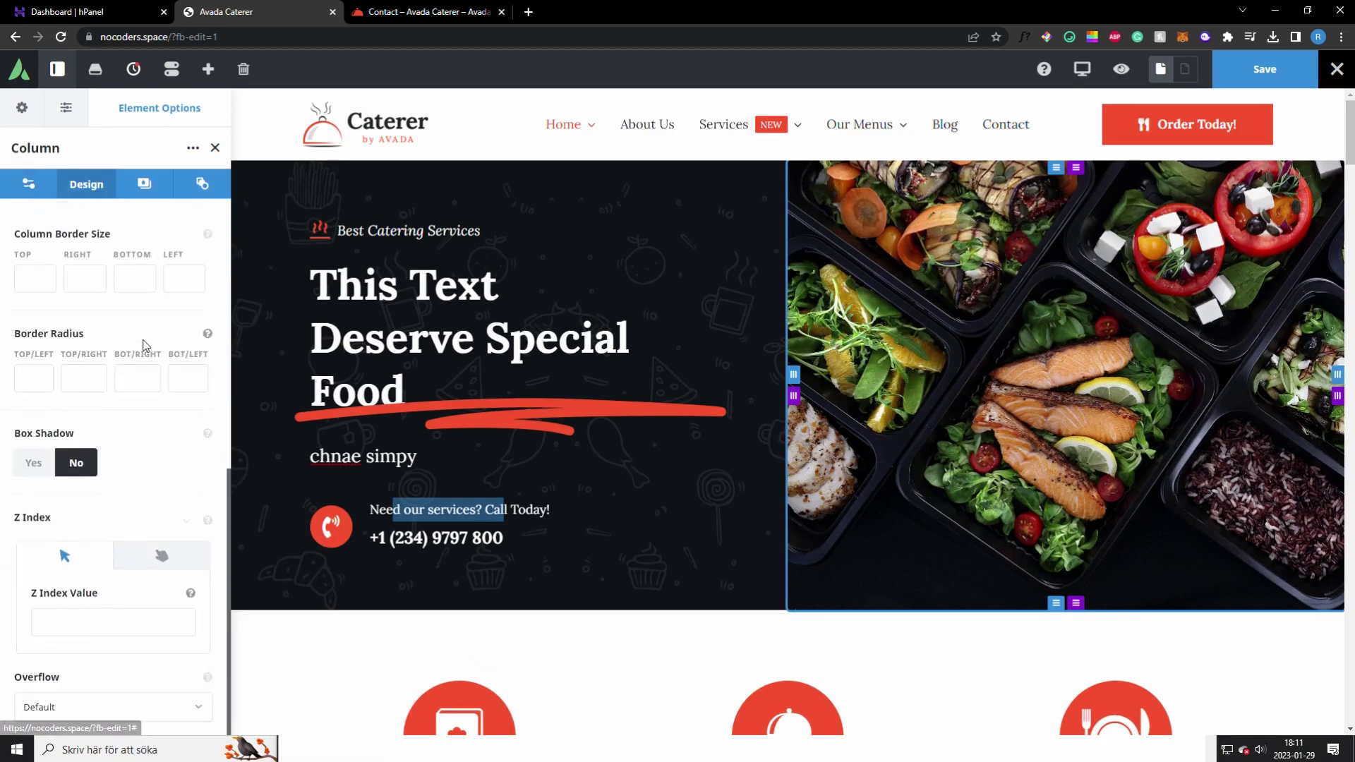
click(144, 183)
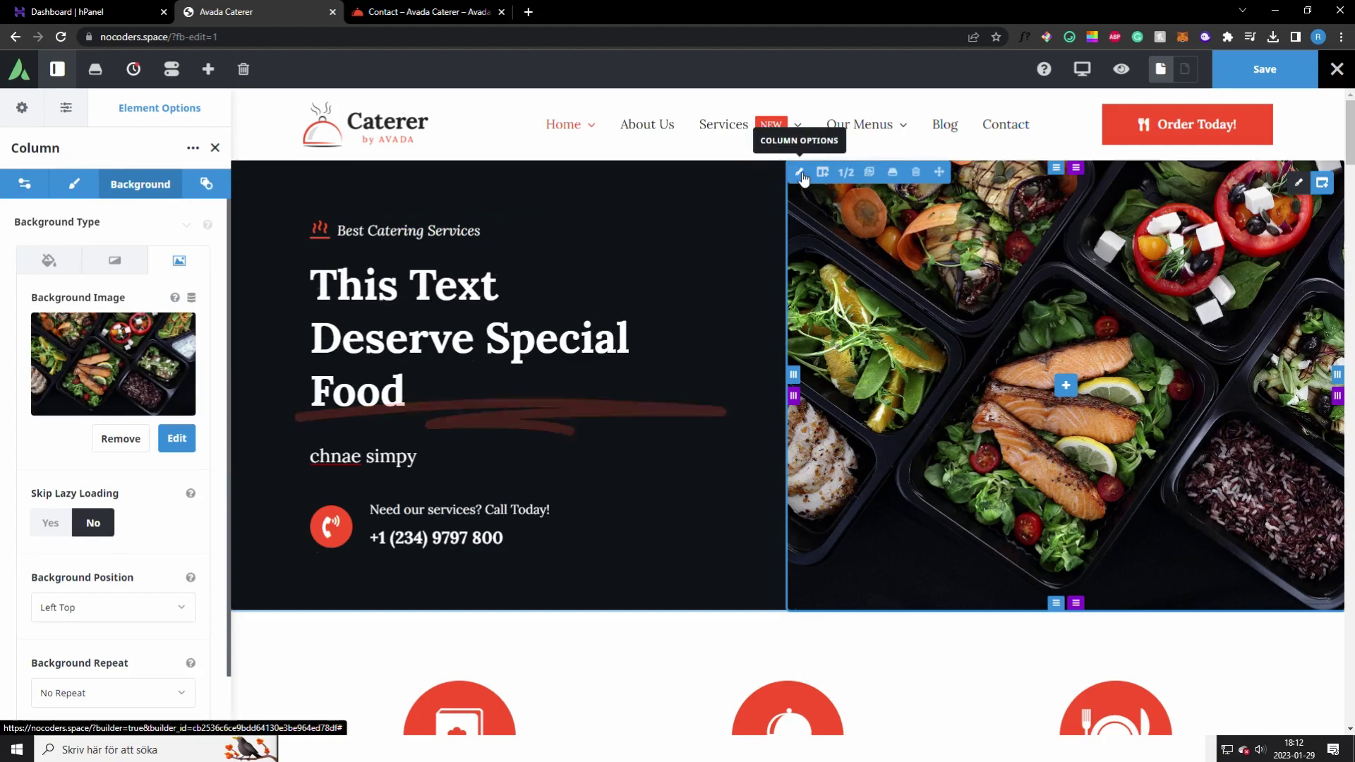
click(185, 261)
click(184, 264)
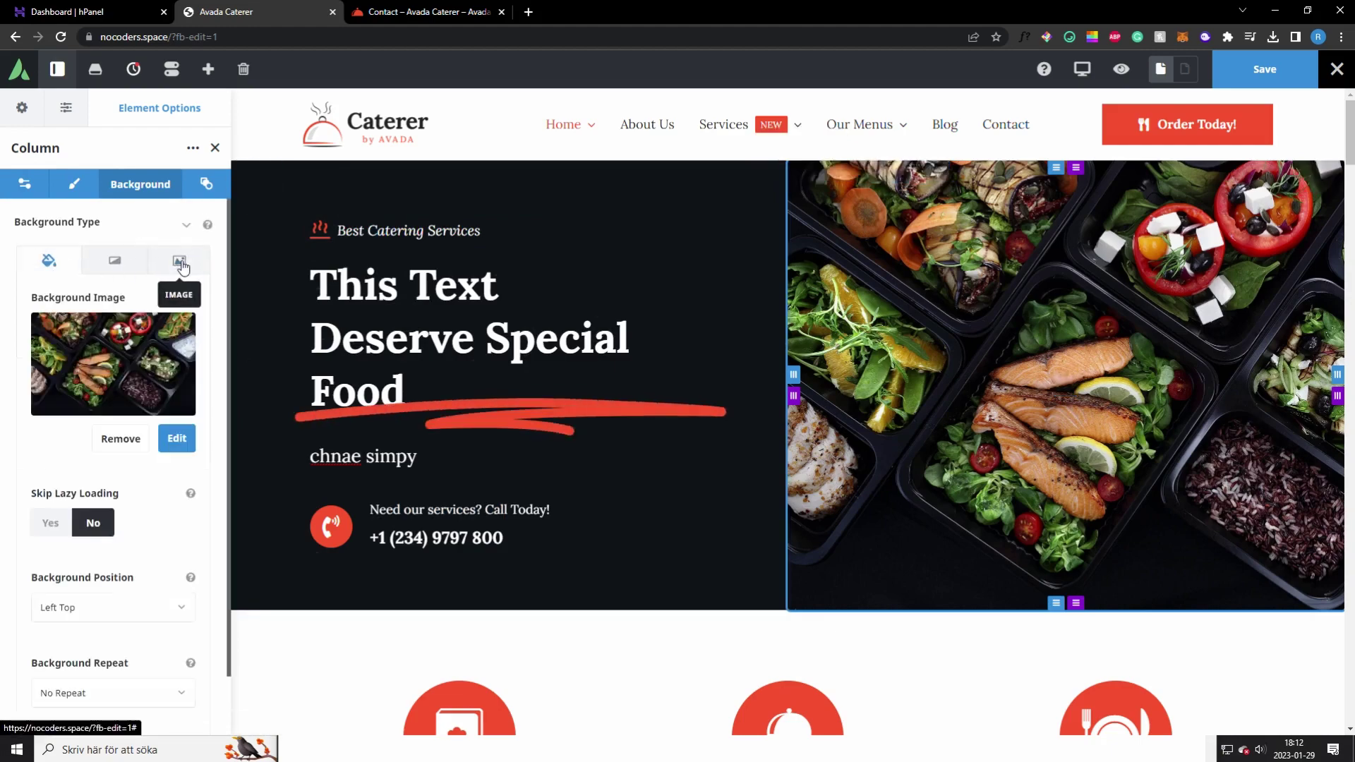
Remove the old photo and insert catering-food-table from the Media Library as the background
click(148, 432)
click(127, 374)
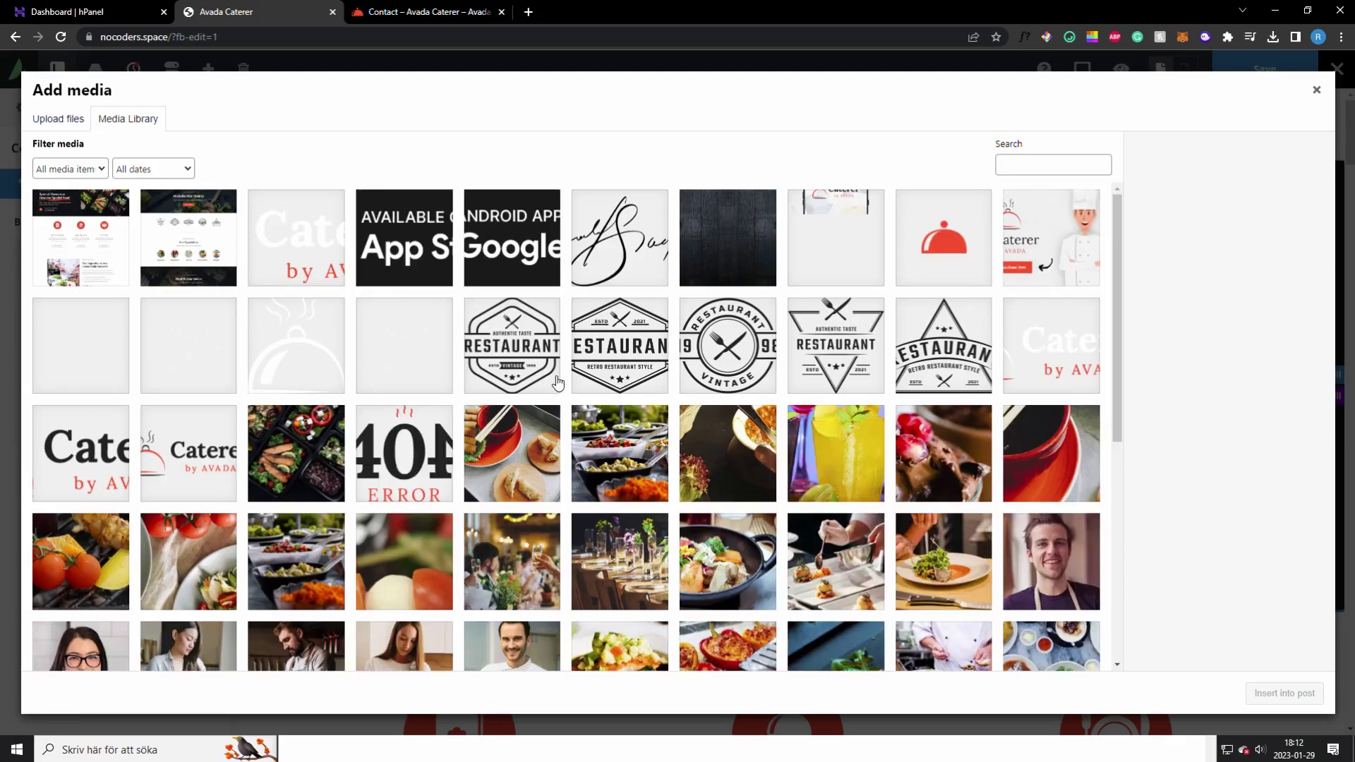
scroll(805, 393, down, 4)
click(646, 294)
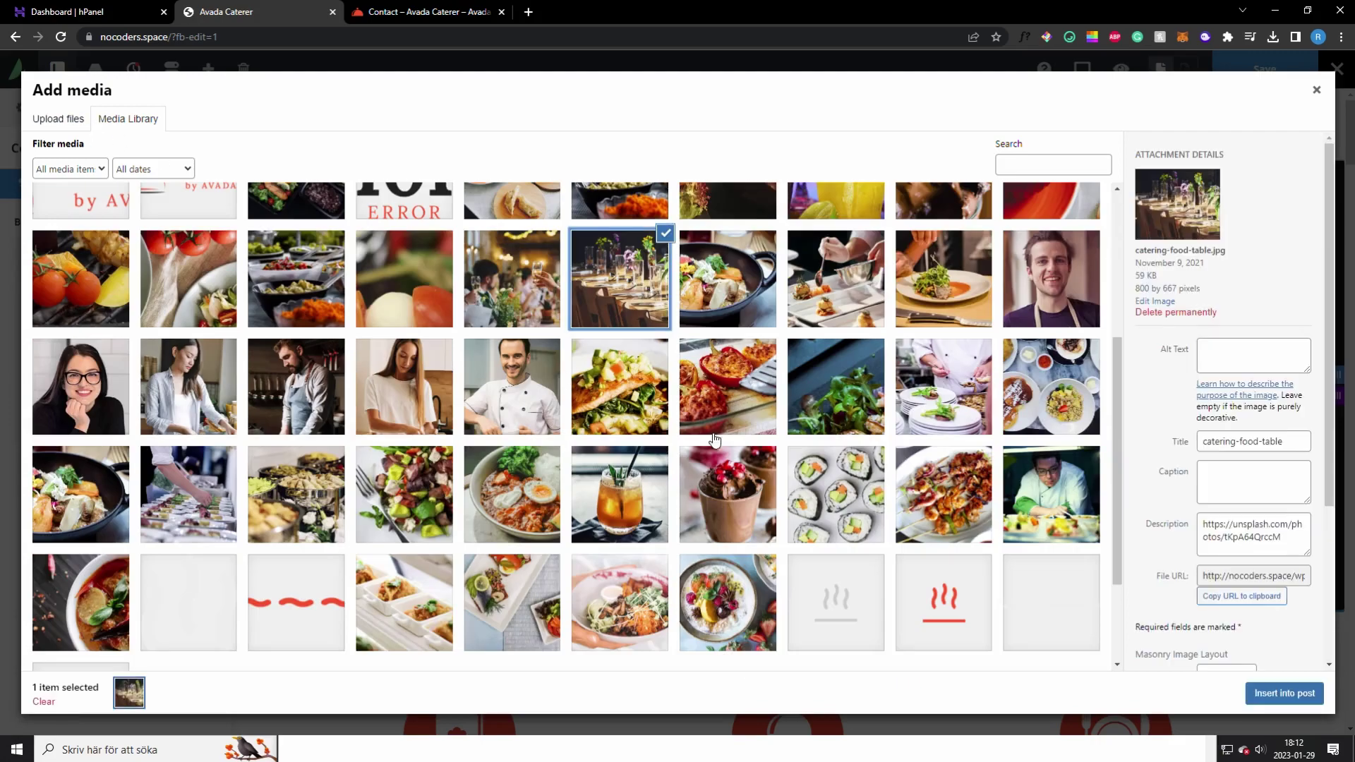
scroll(575, 418, down, 2)
scroll(593, 420, up, 6)
click(1285, 693)
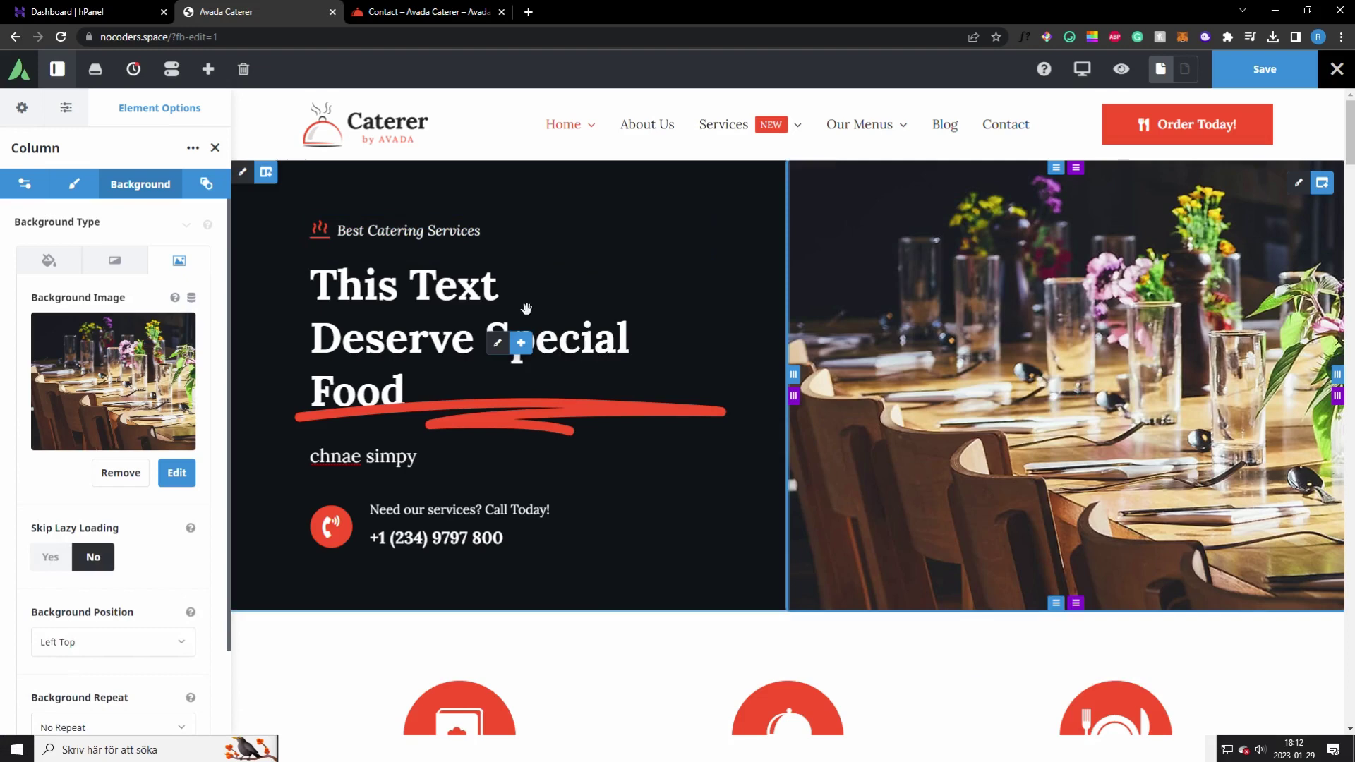
scroll(521, 342, down, 4)
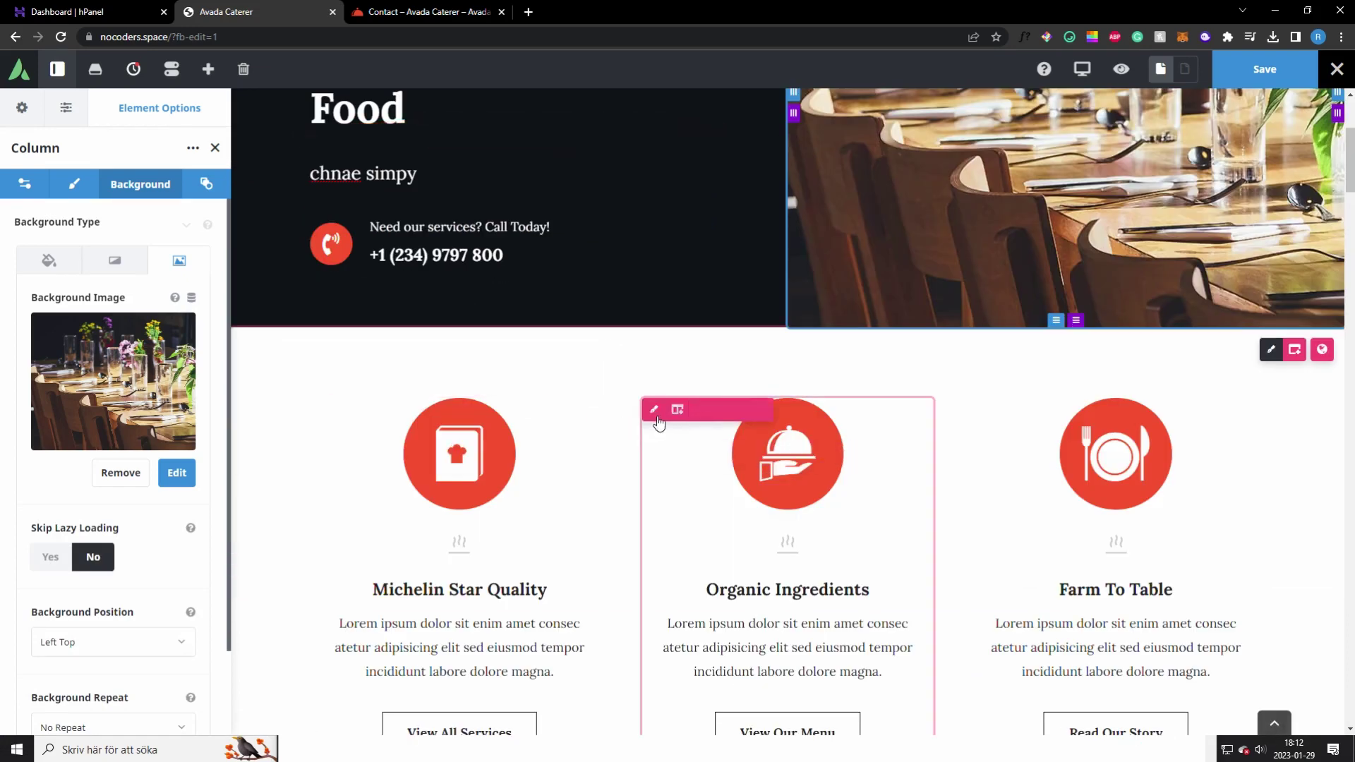
scroll(659, 422, down, 2)
click(781, 596)
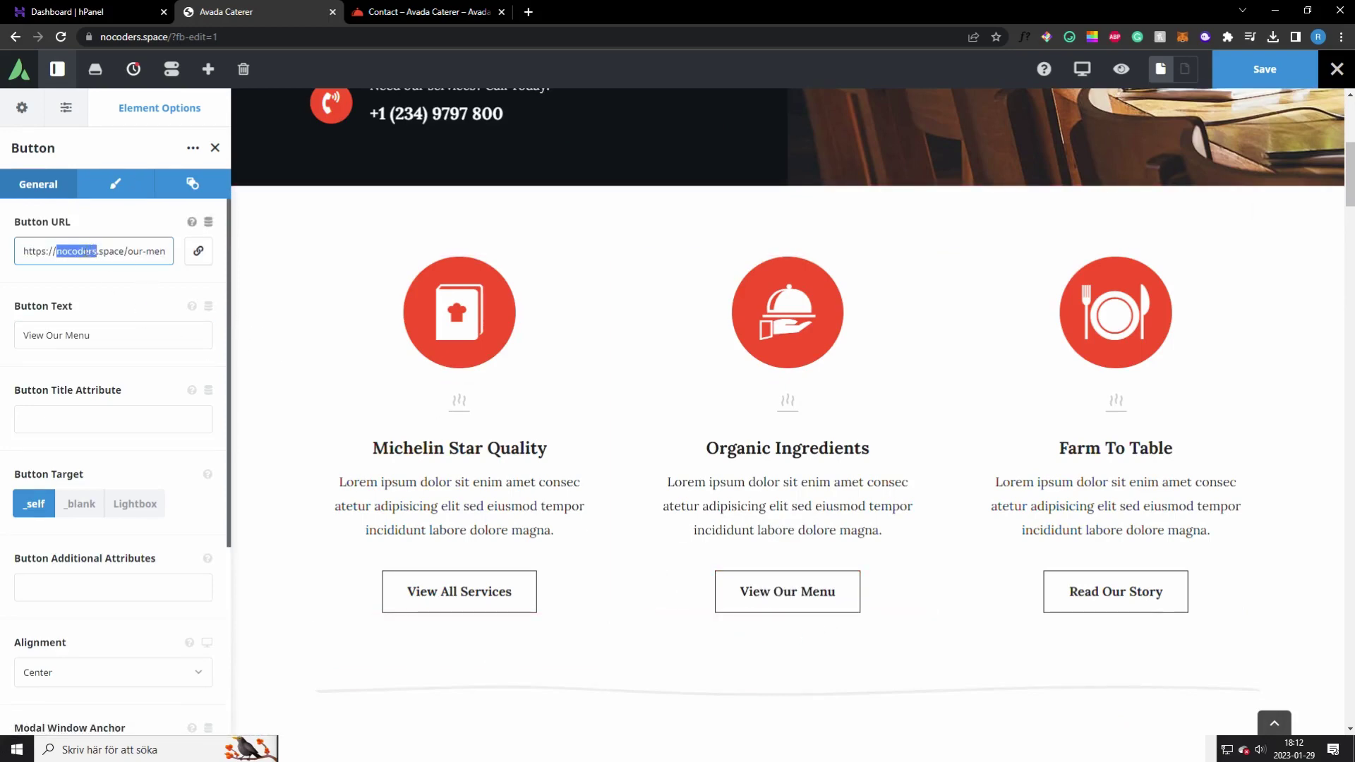
scroll(734, 434, down, 15)
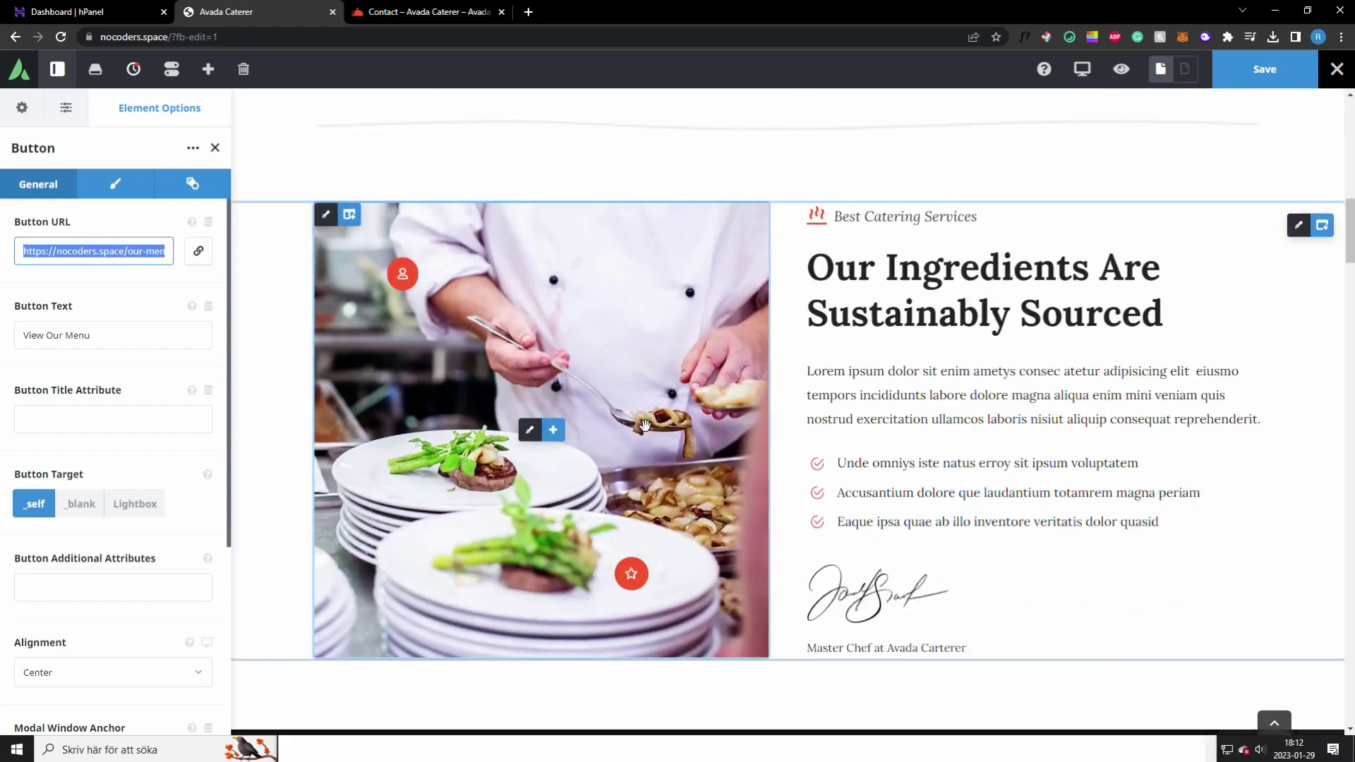
scroll(705, 422, down, 1)
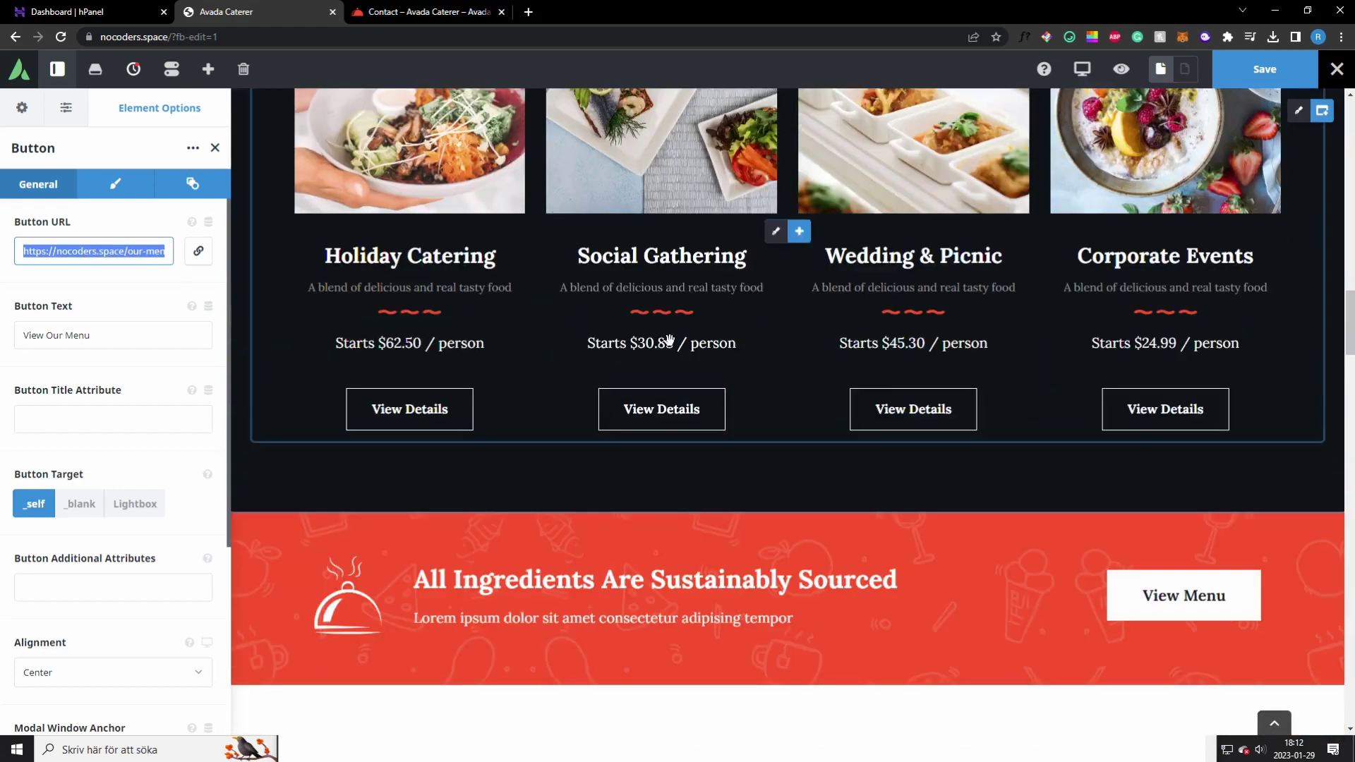
click(781, 232)
scroll(501, 508, down, 8)
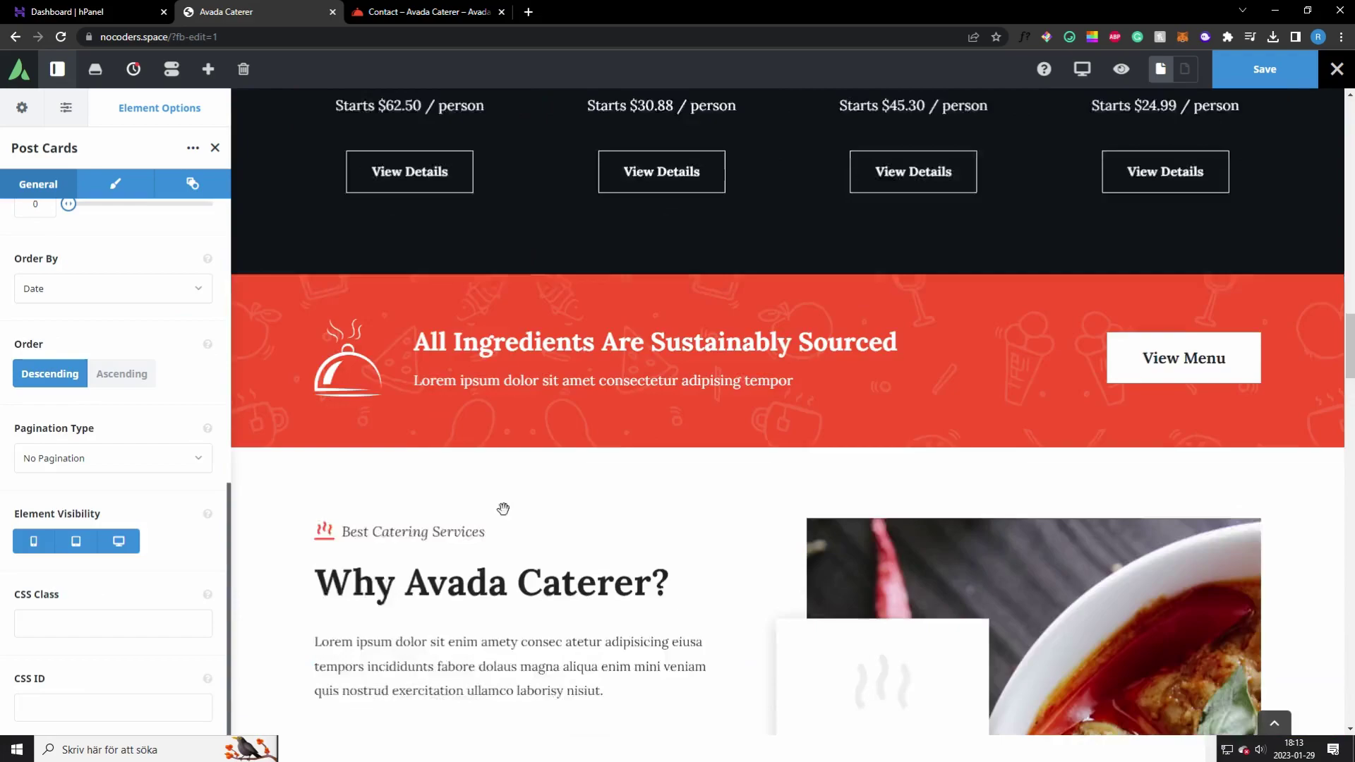
scroll(554, 491, down, 8)
scroll(565, 484, up, 20)
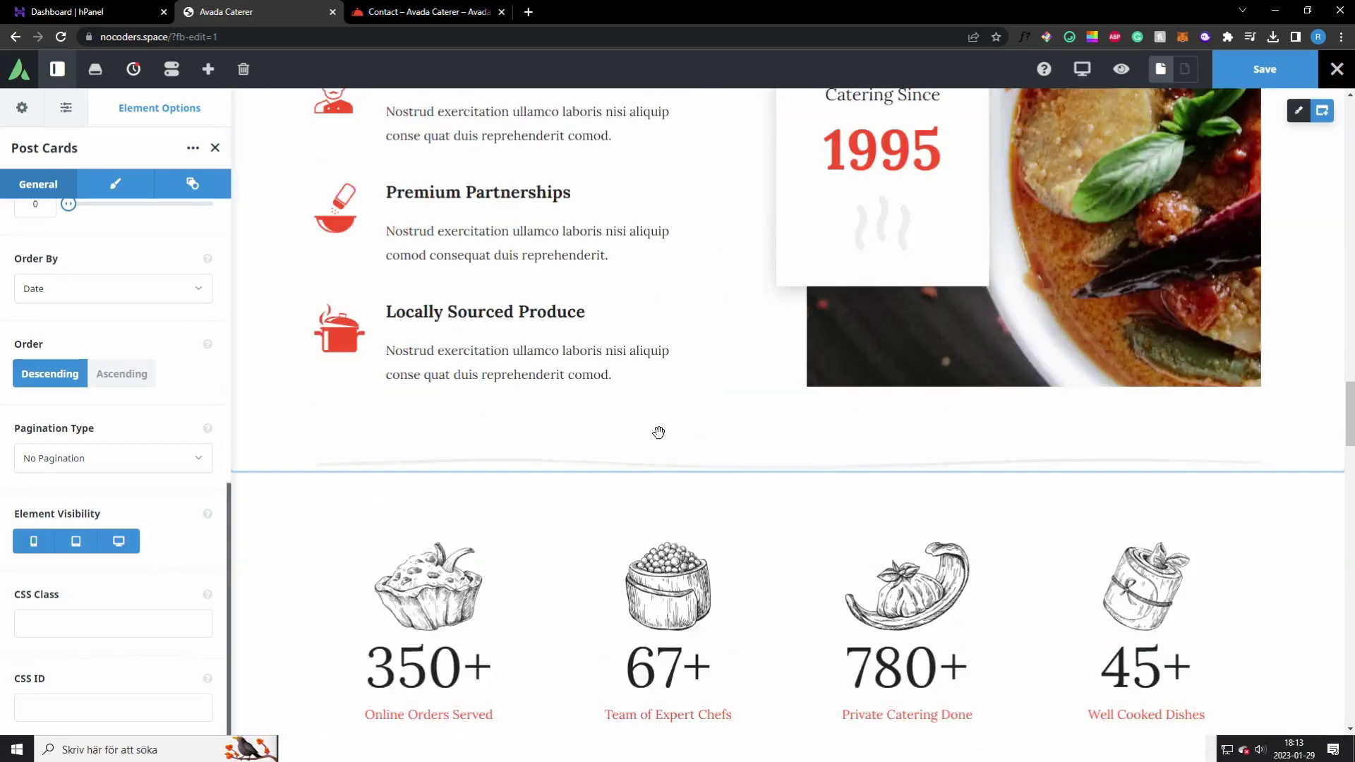
scroll(697, 411, up, 10)
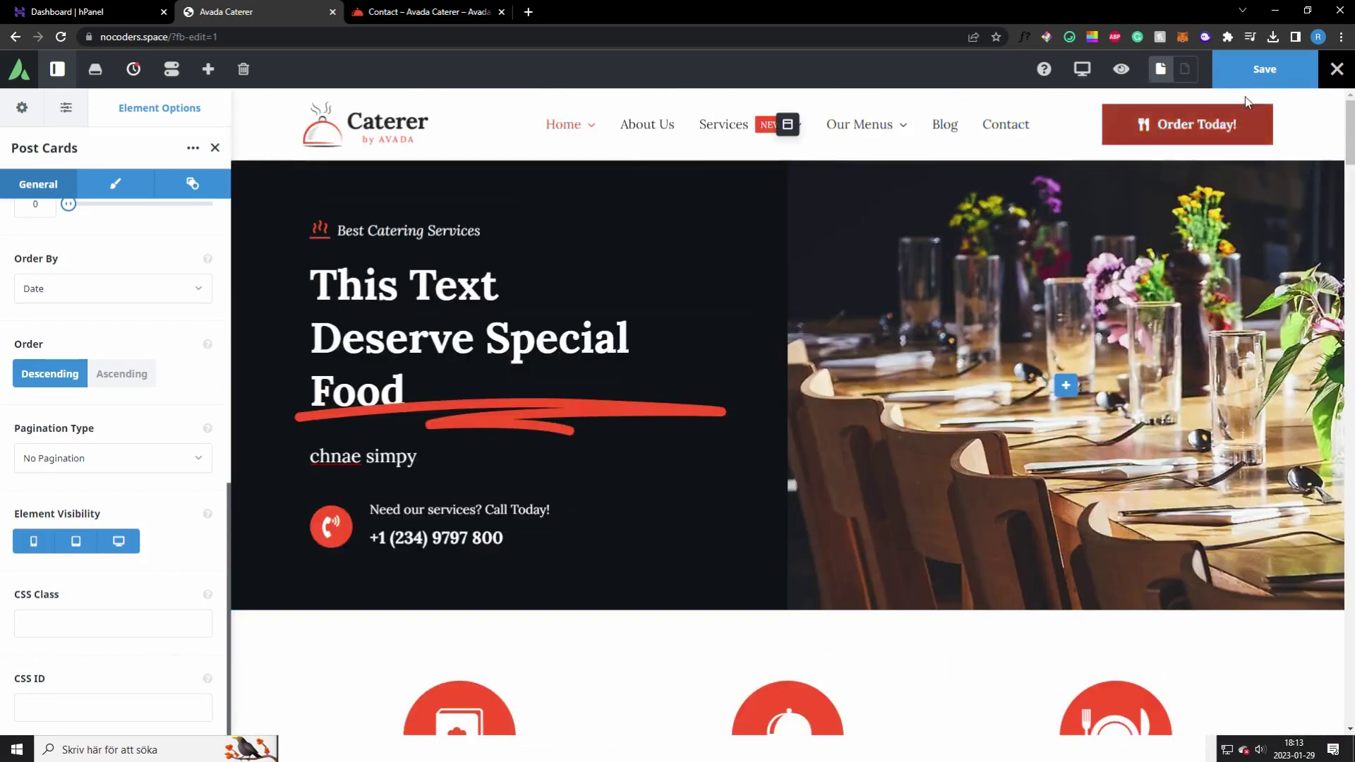
Follow the Order Today link, leave the builder, and view the resulting 404 page
click(1267, 79)
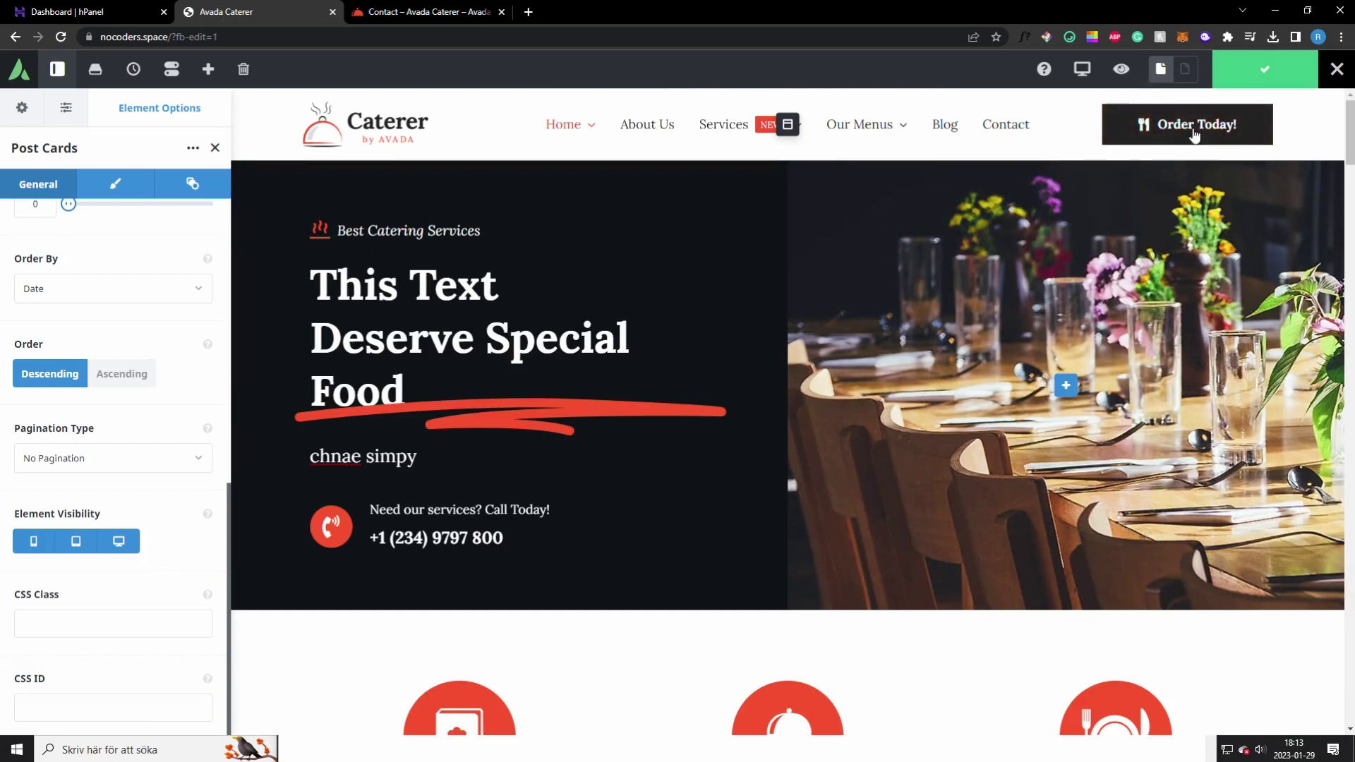
click(858, 141)
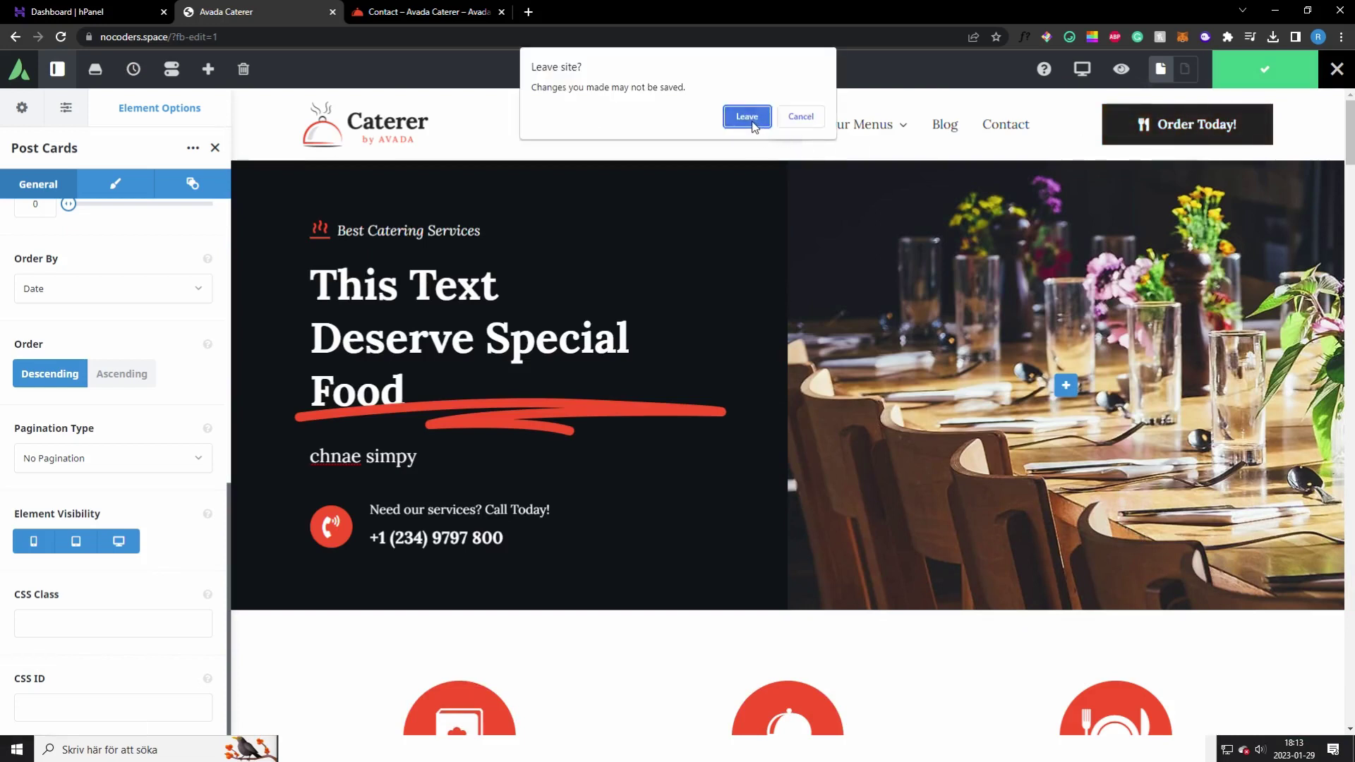
click(748, 117)
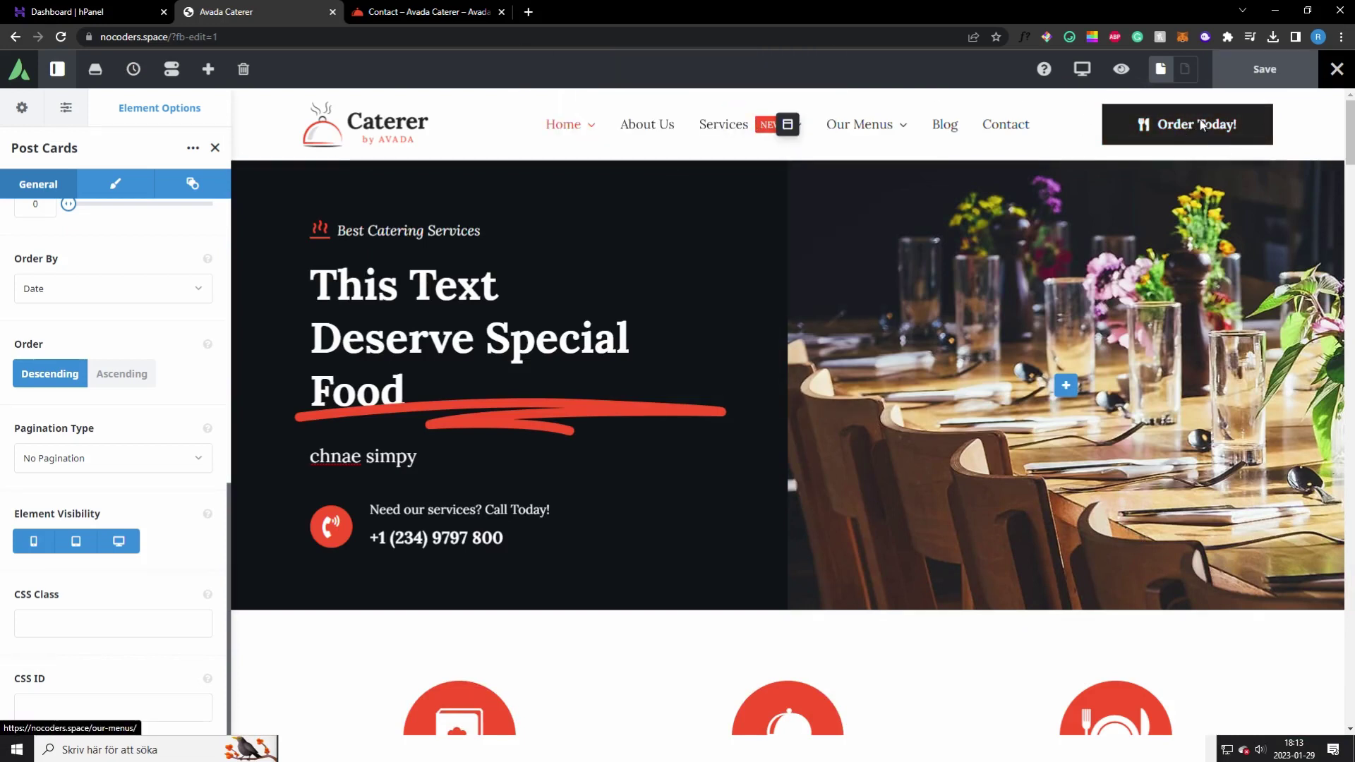
scroll(692, 436, down, 1)
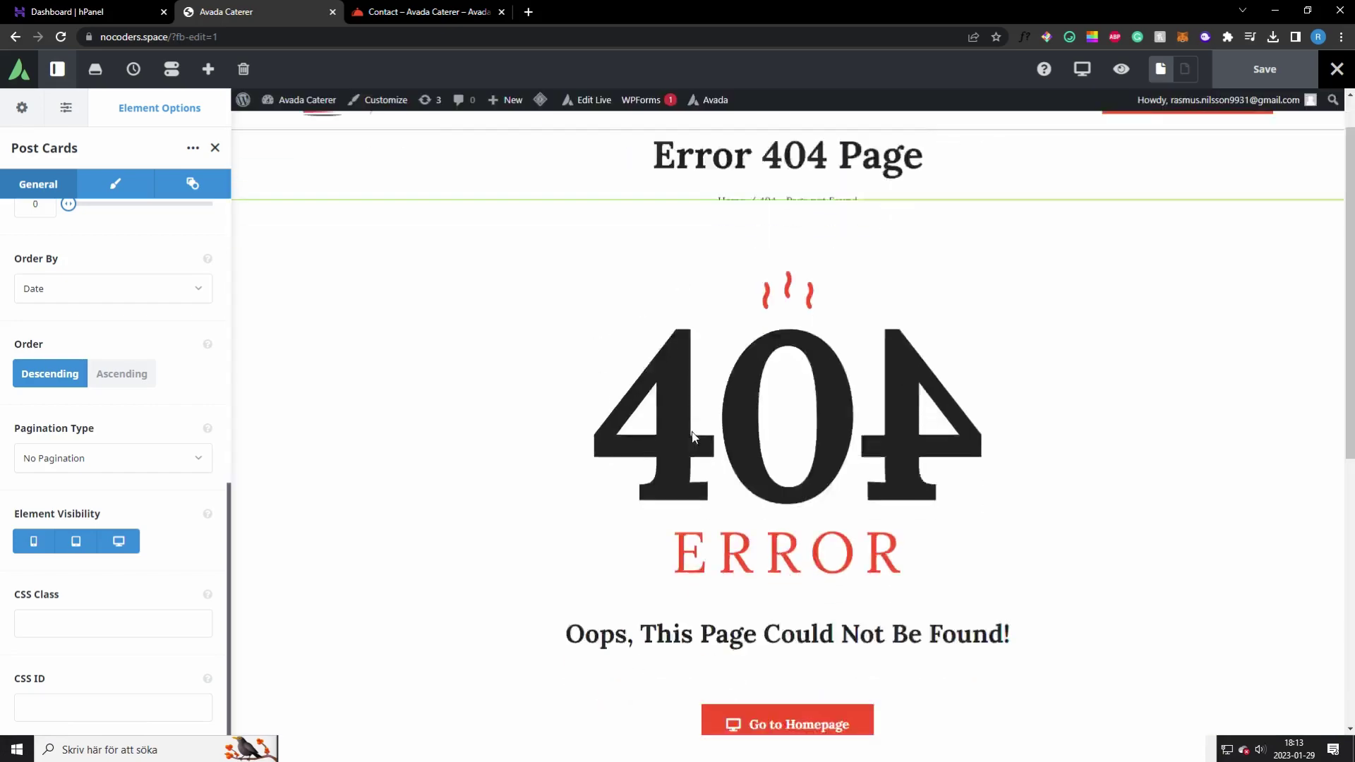
scroll(692, 437, down, 5)
click(833, 362)
Open the dashboard in a new tab, recheck Order Today on the live site, close the 404 tab
click(1209, 164)
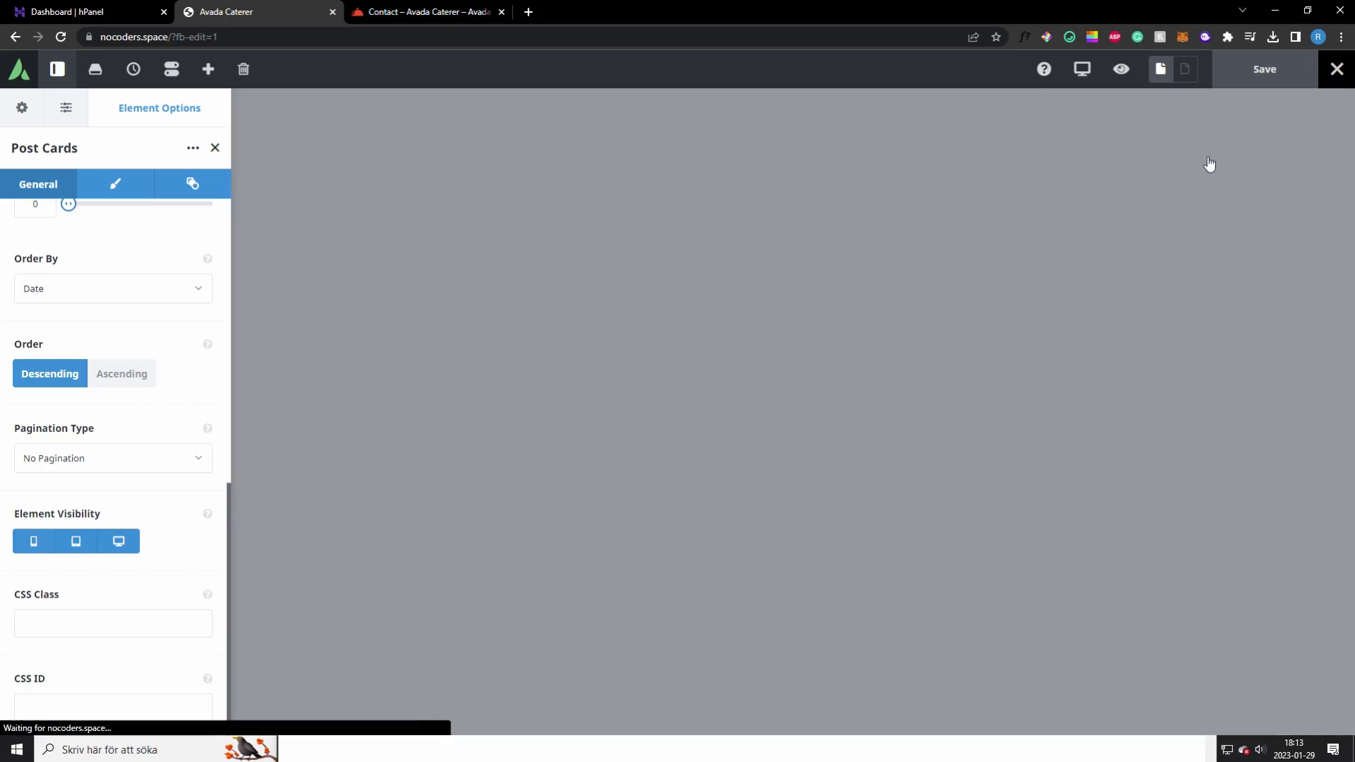
middle_click(294, 121)
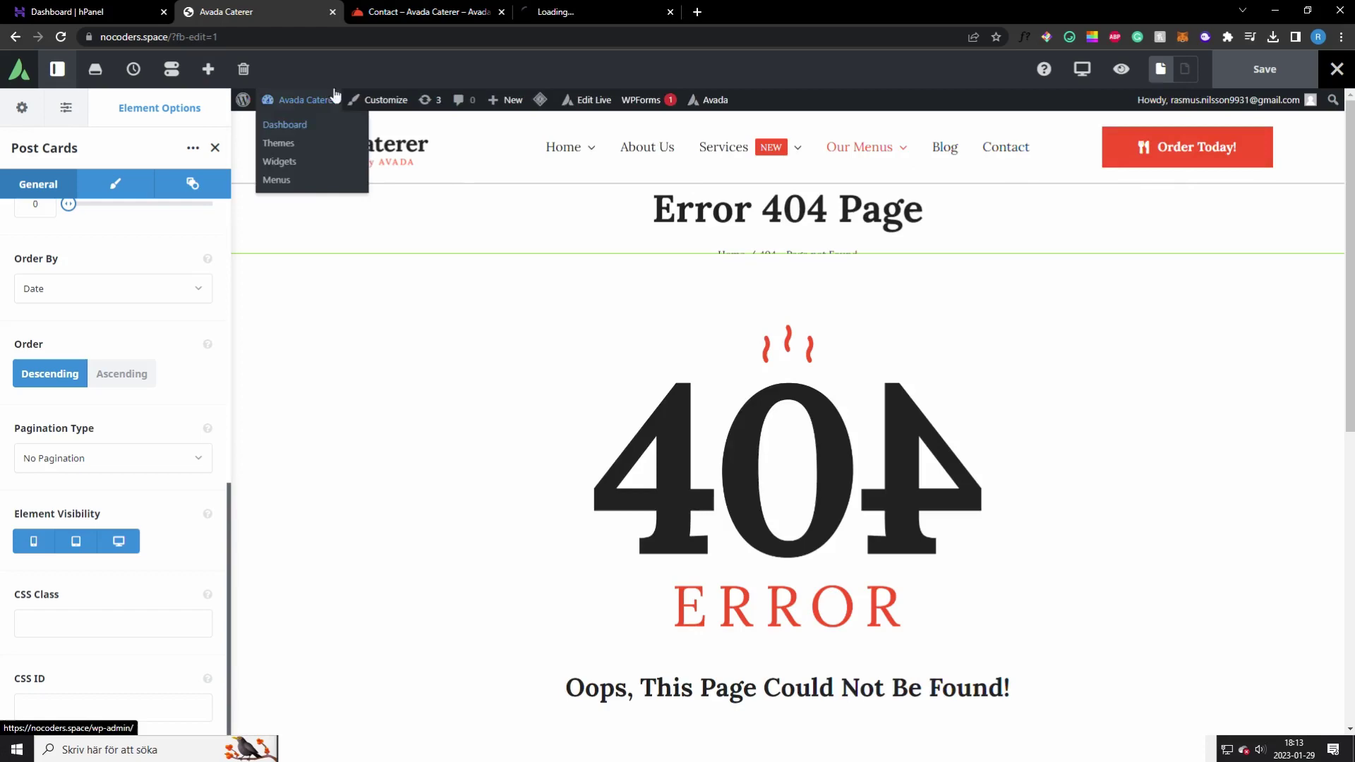
click(600, 11)
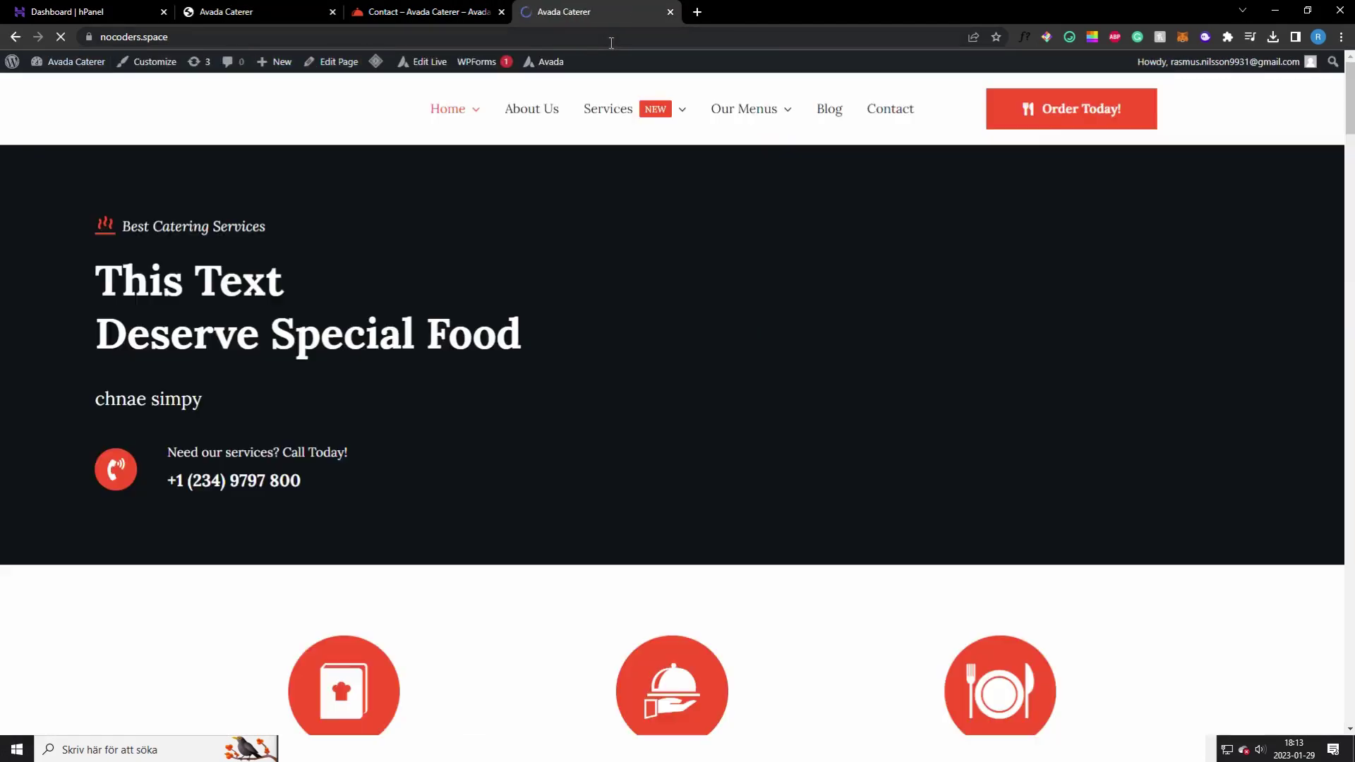
click(1059, 121)
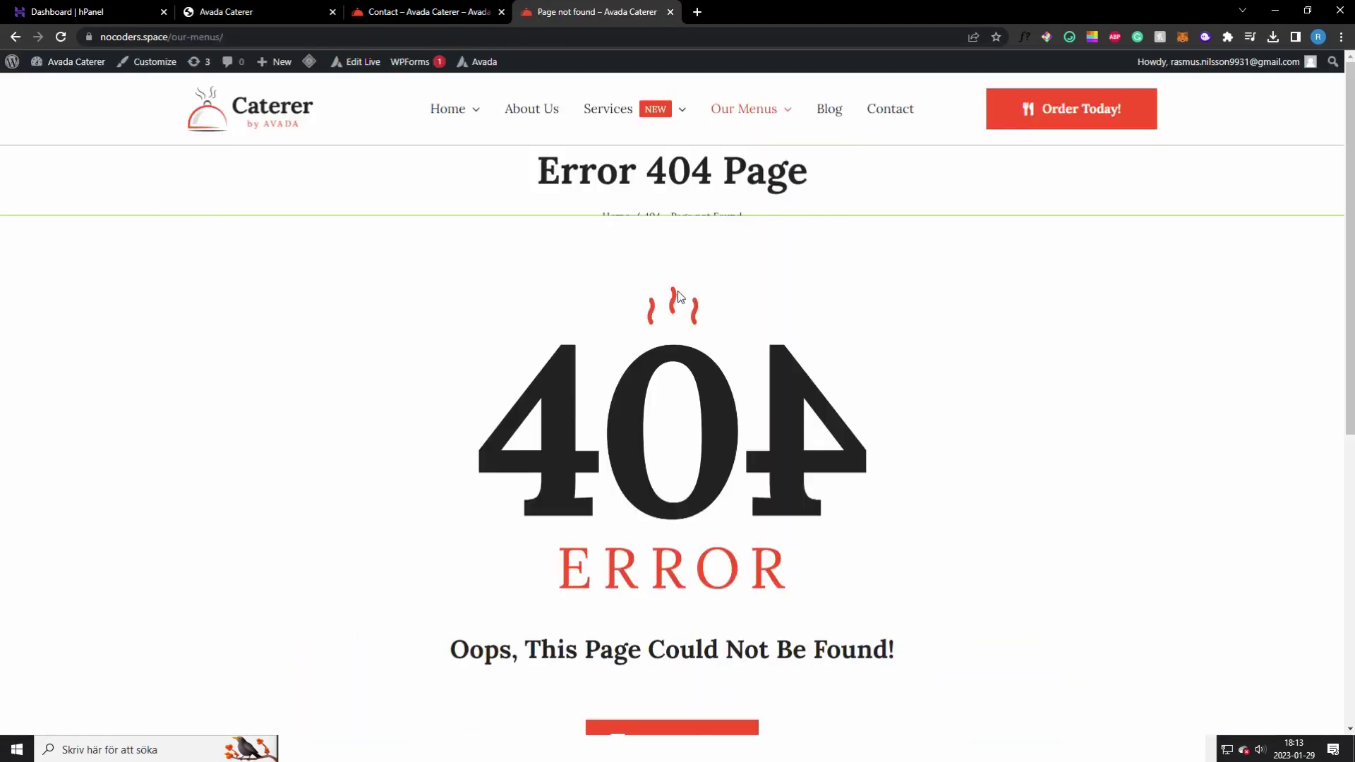
scroll(679, 295, down, 7)
key(ctrl+w)
View the Contact page from All Pages and select its URL in the address bar
mouse_move(42, 549)
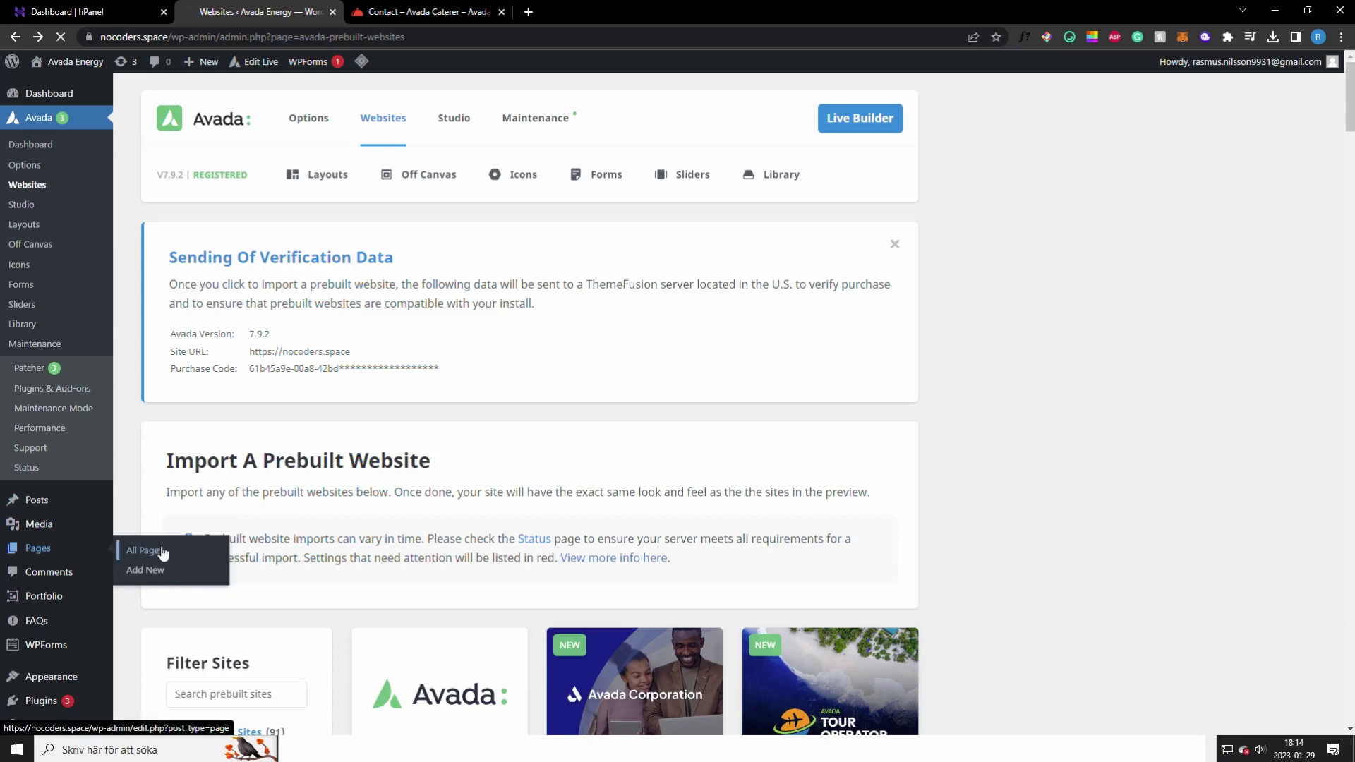
click(163, 552)
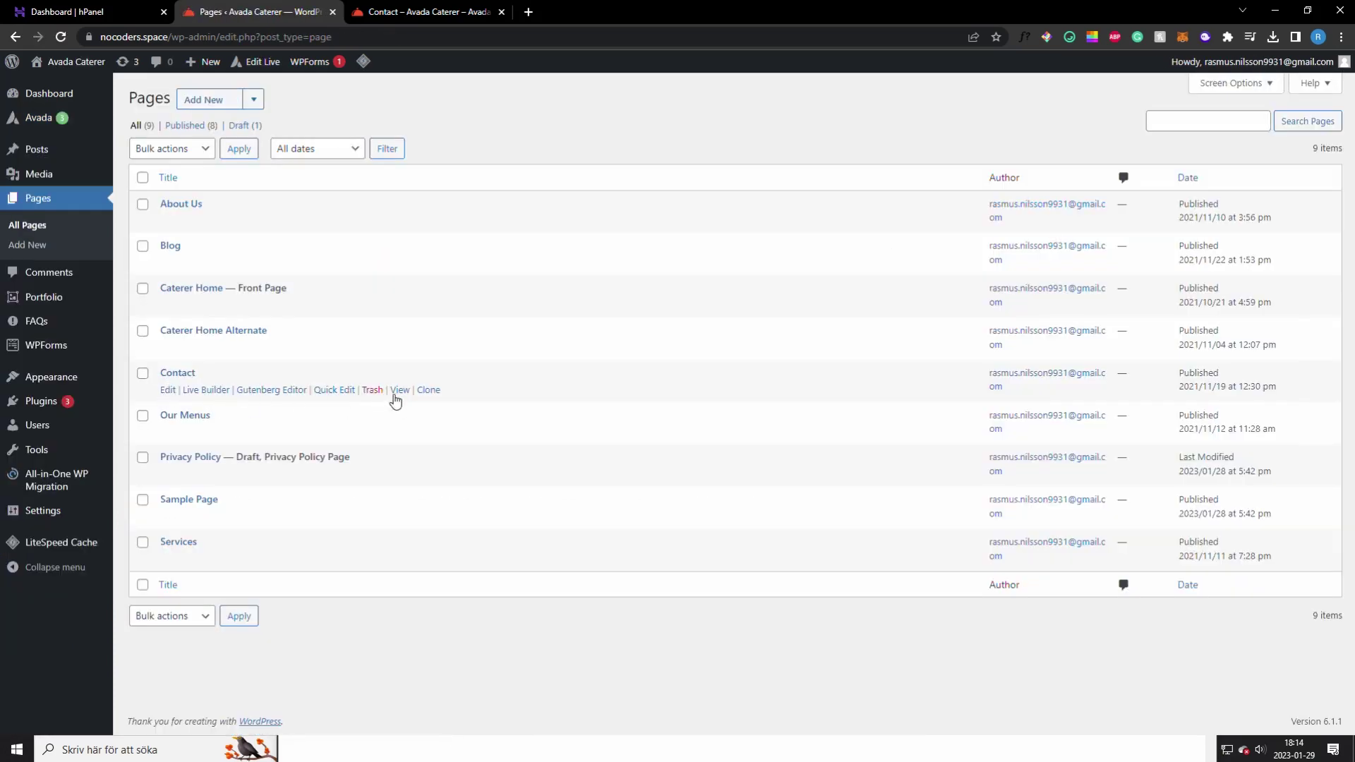
click(400, 391)
scroll(408, 295, down, 2)
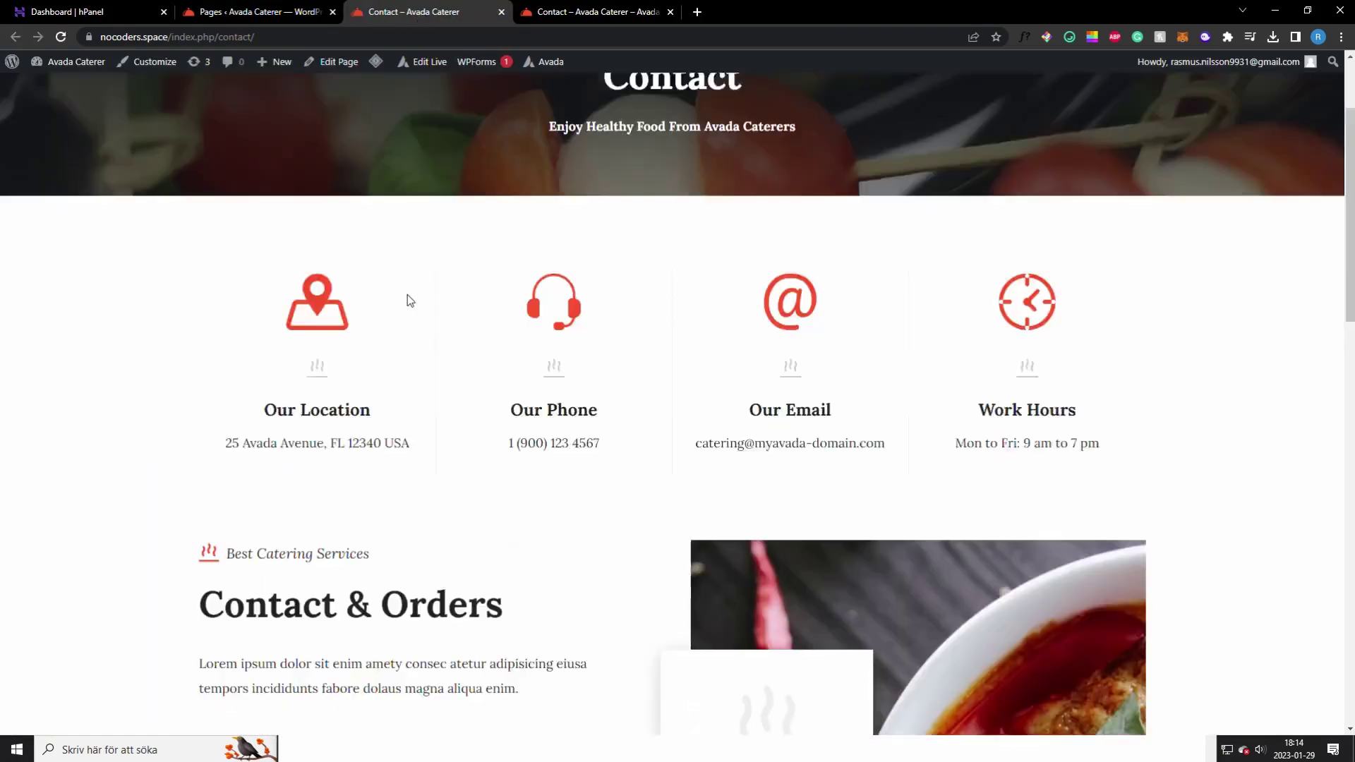
scroll(407, 292, down, 6)
scroll(407, 292, up, 8)
click(260, 28)
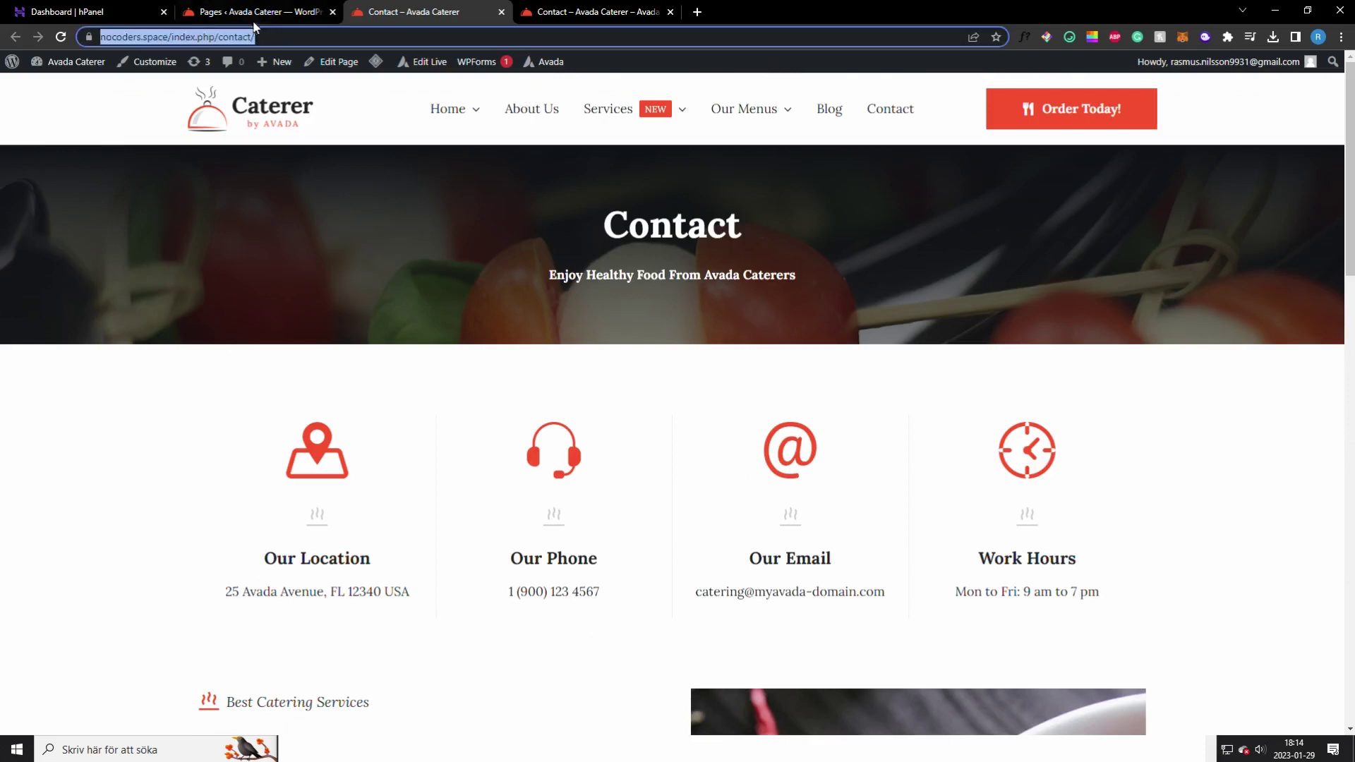
Return to the admin tab and go to the Avada dashboard
click(259, 12)
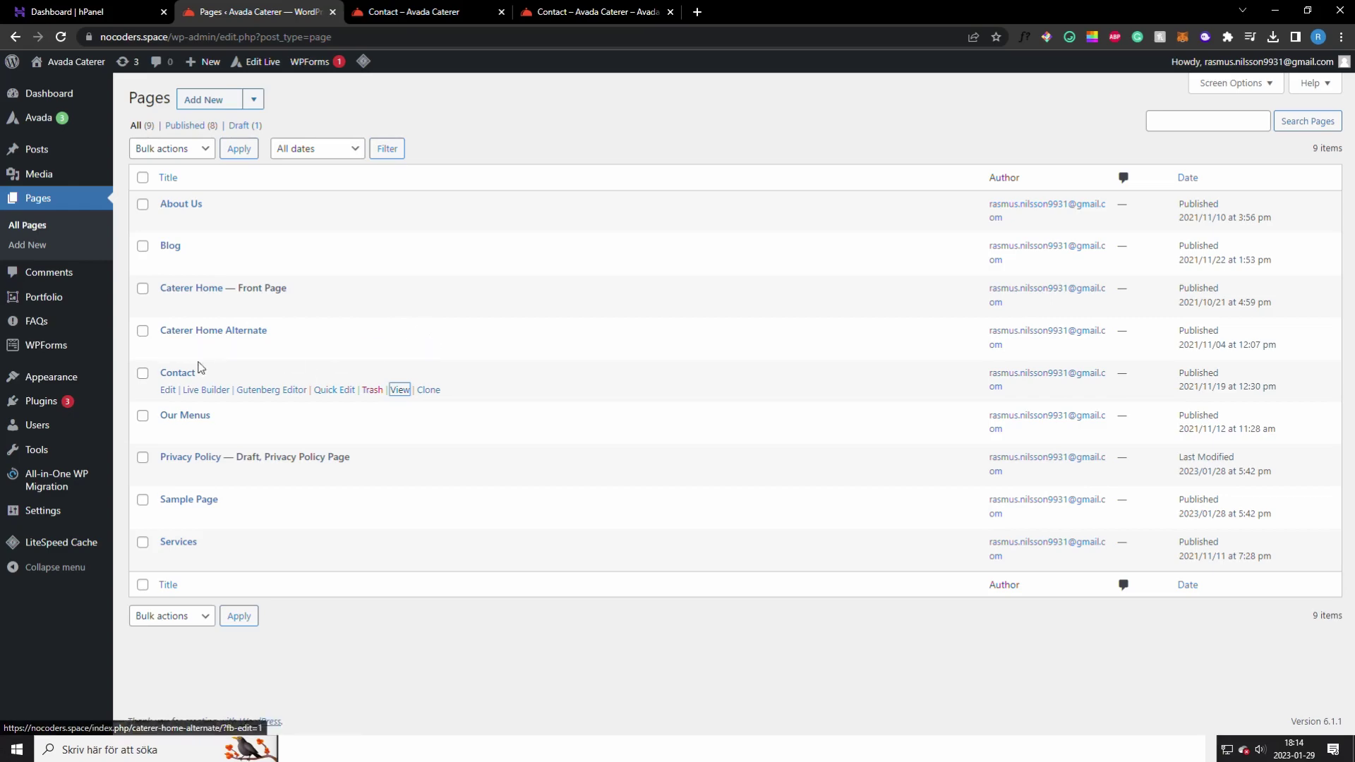
click(424, 14)
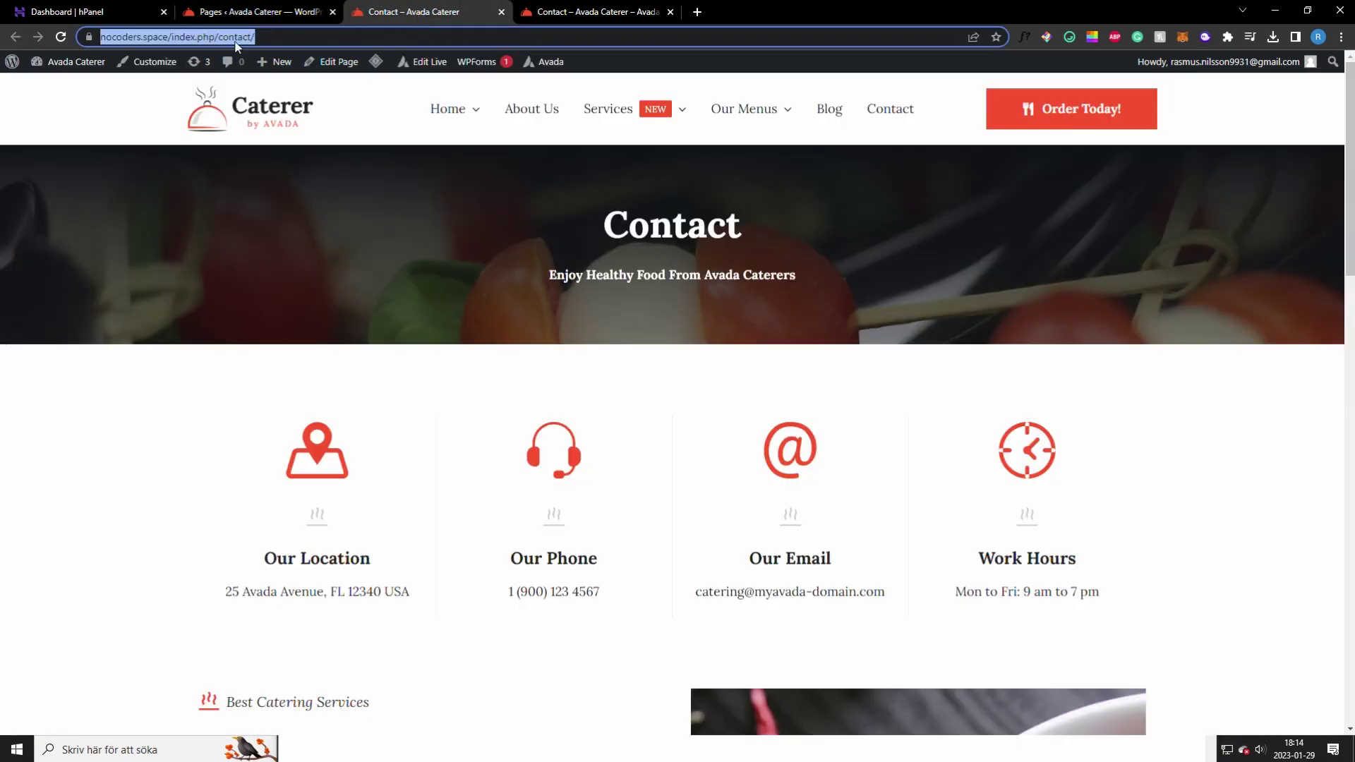
click(245, 14)
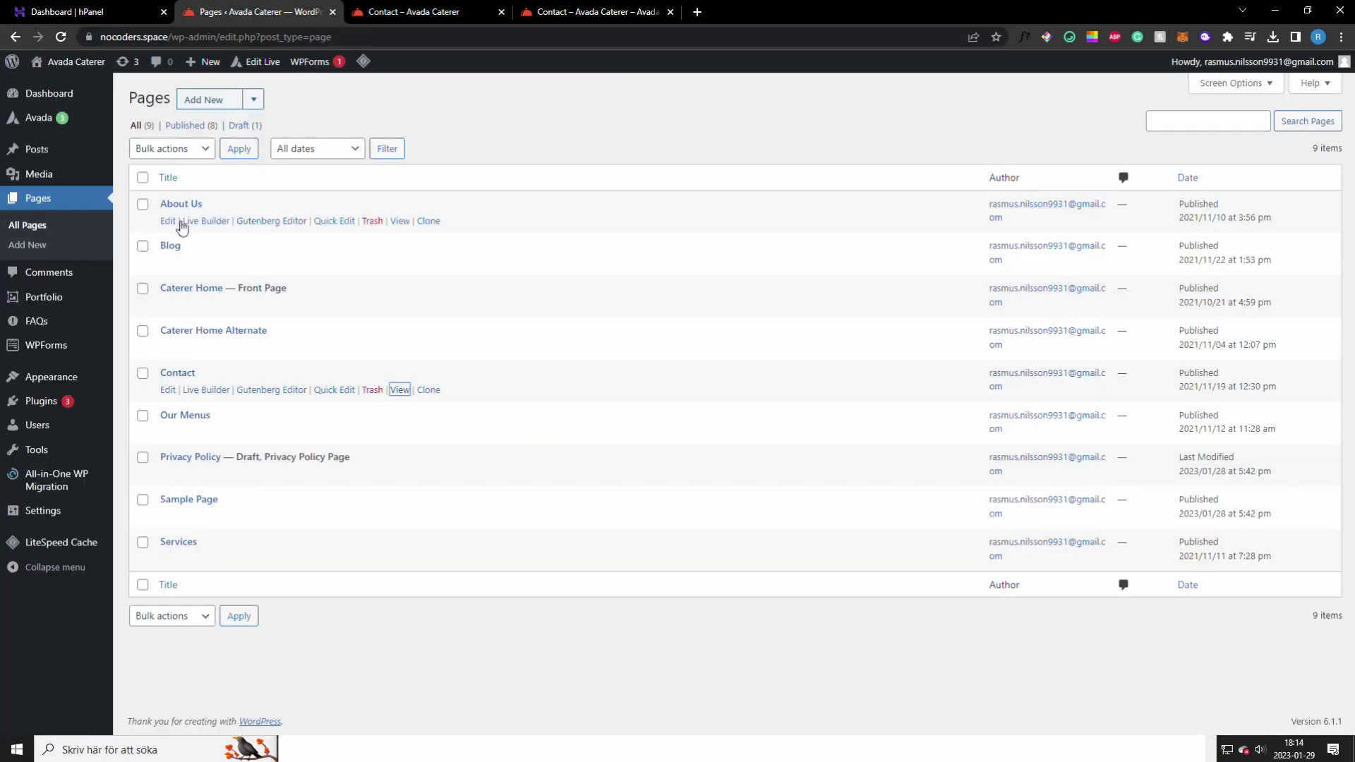
click(42, 117)
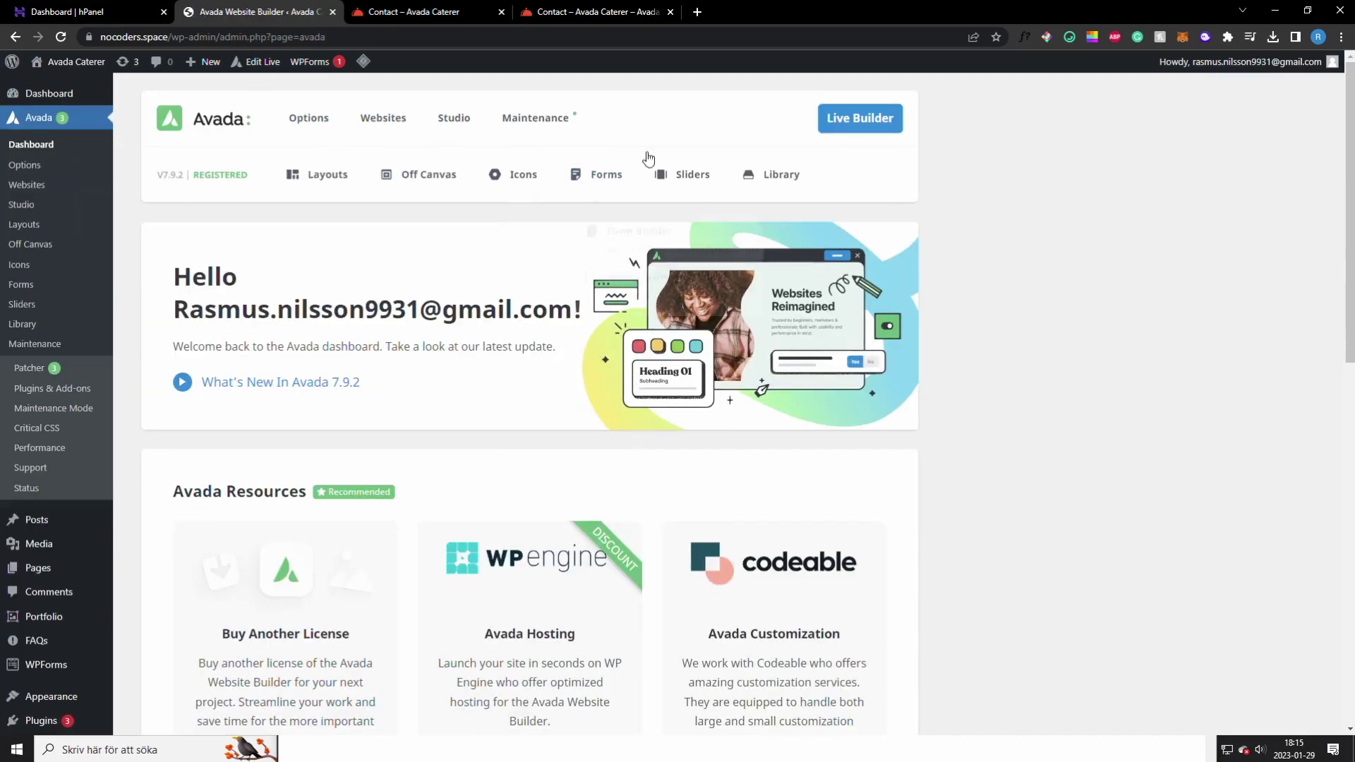
Replace the header Order Today button's URL with the Contact page address and save
click(859, 118)
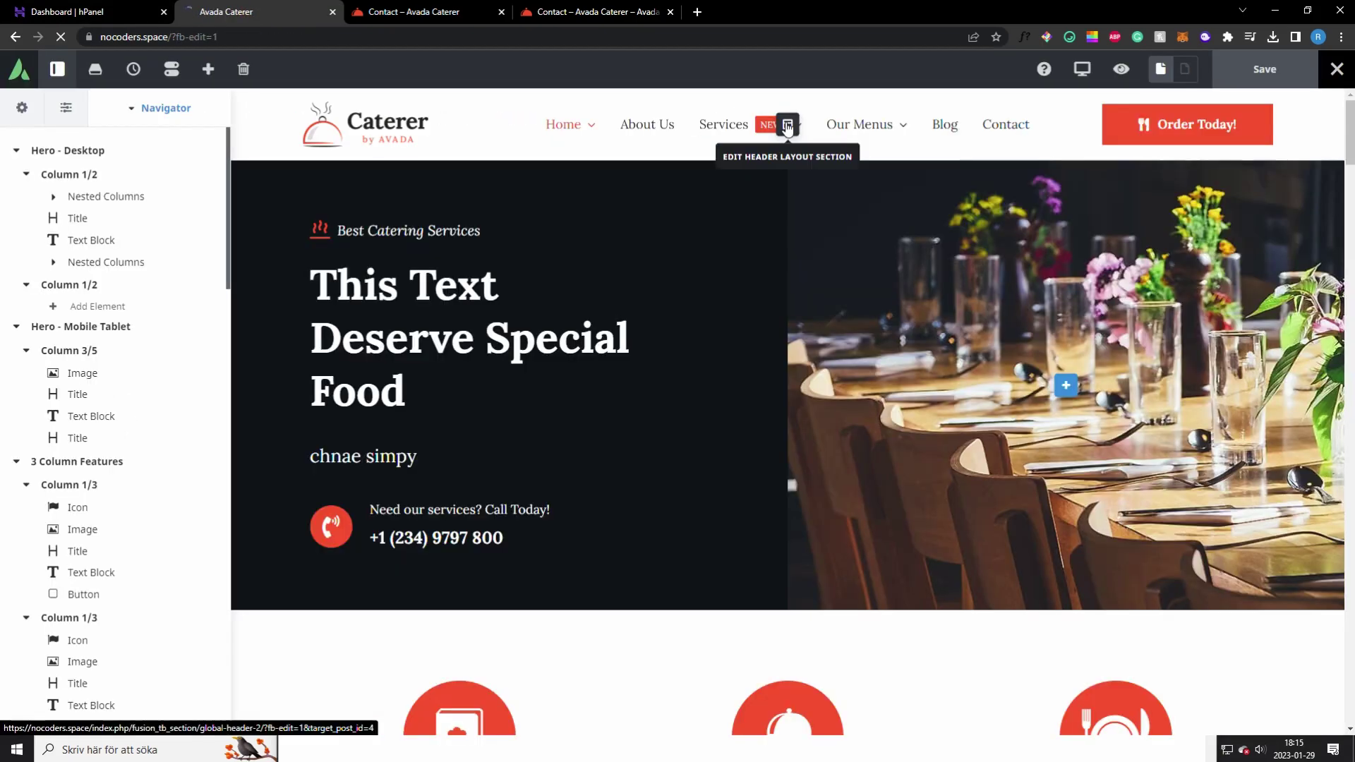
click(788, 125)
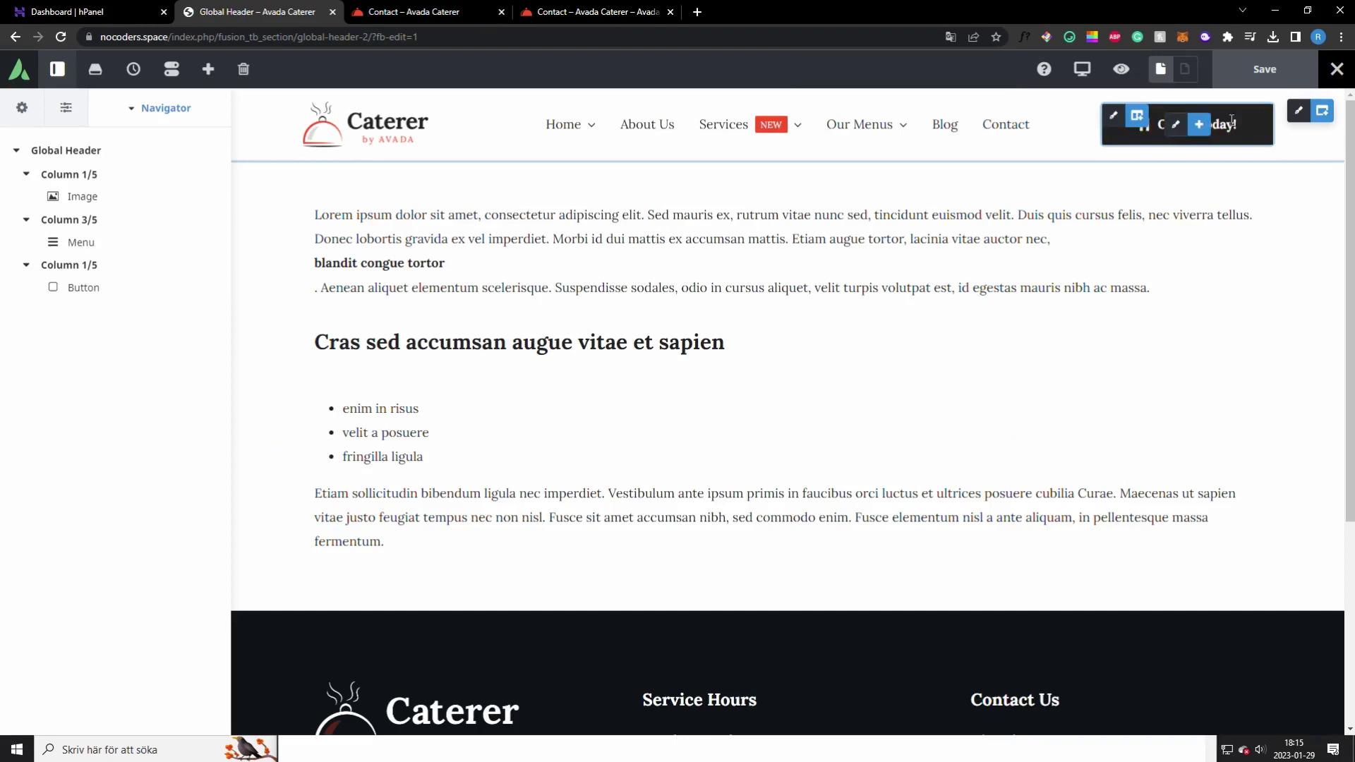
click(1176, 127)
triple_click(66, 248)
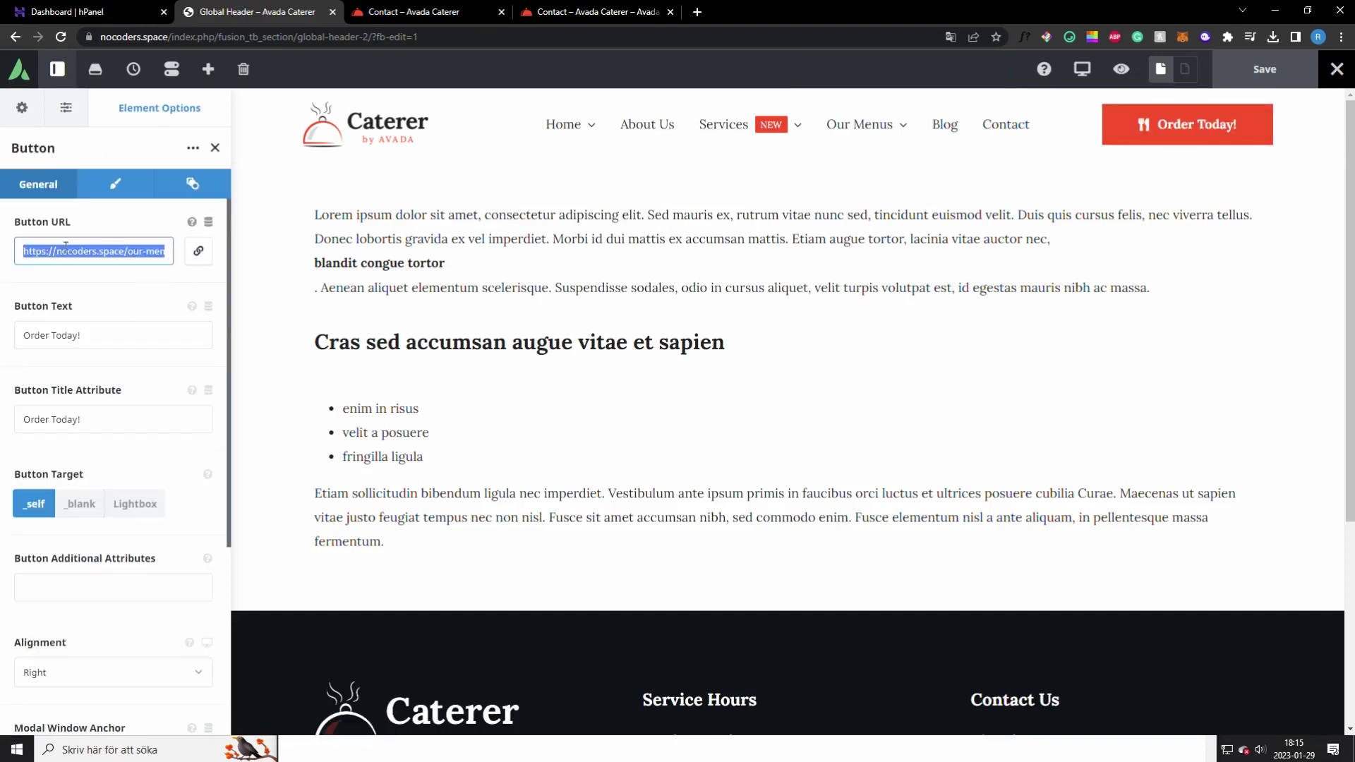
click(1264, 68)
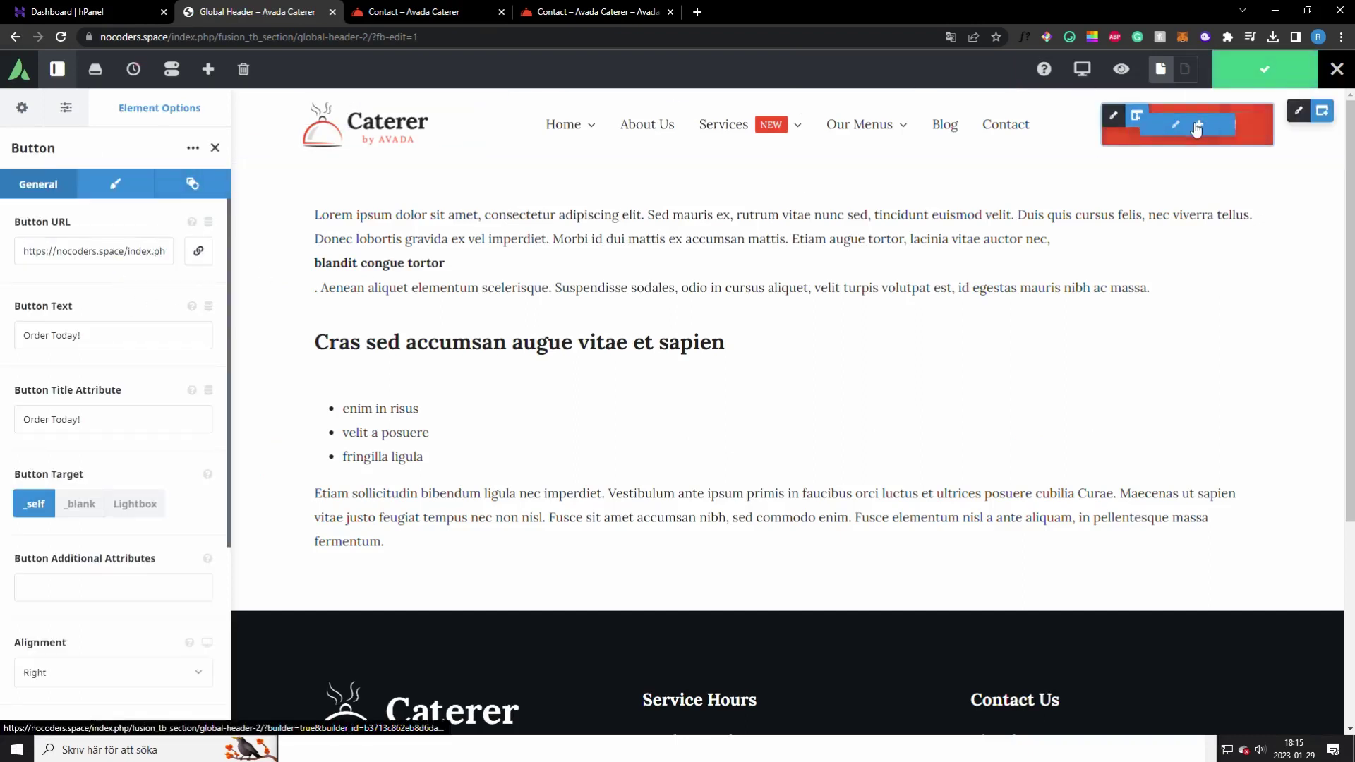
mouse_move(1233, 146)
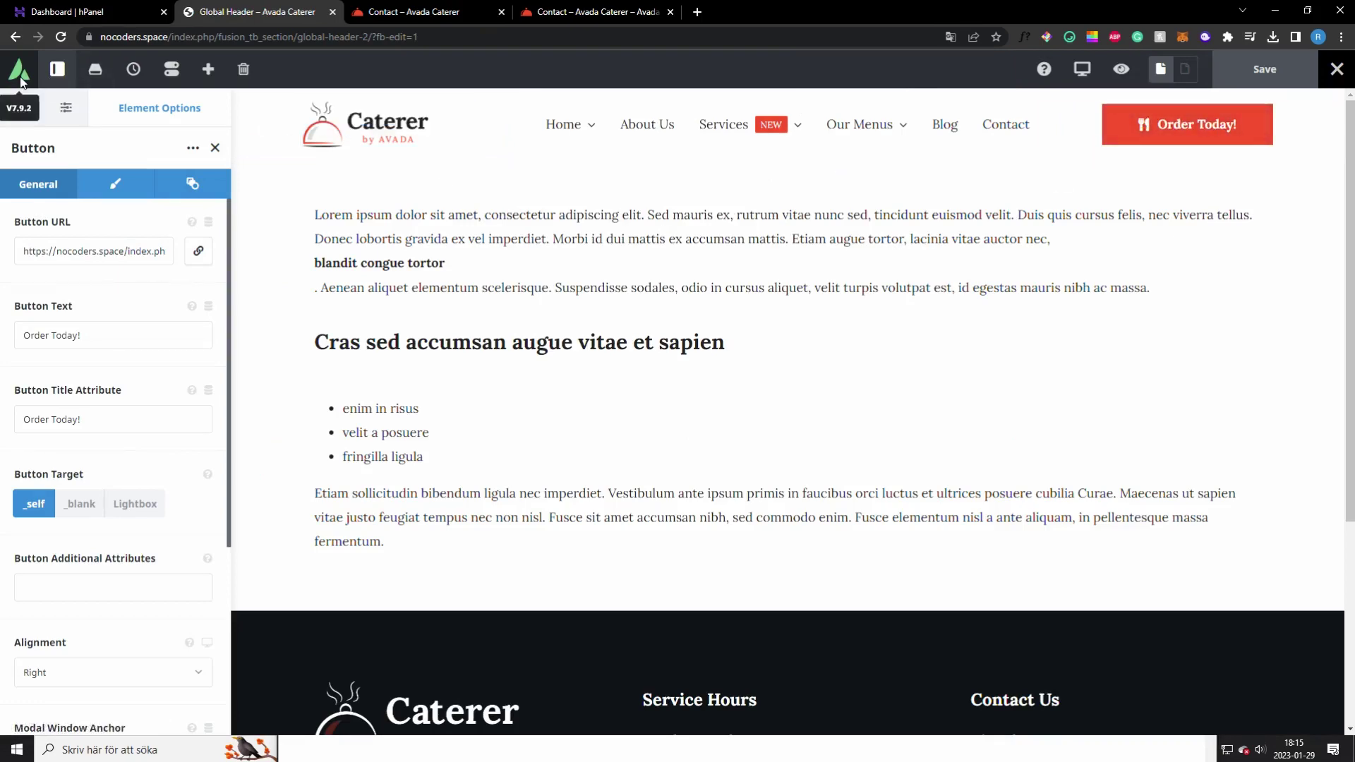
Go to the home page, then to the Pages list via the Dashboard
click(326, 130)
scroll(741, 378, down, 5)
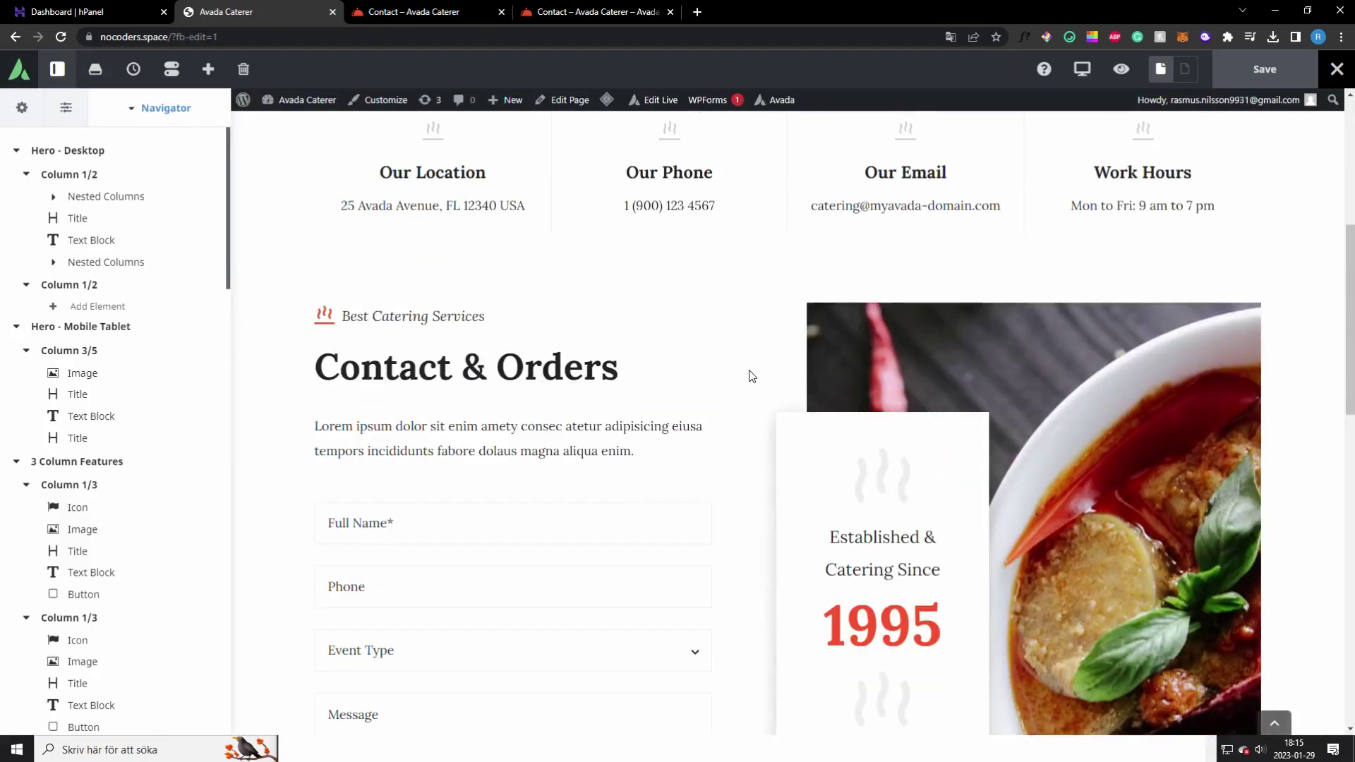
scroll(750, 374, down, 2)
scroll(583, 348, up, 8)
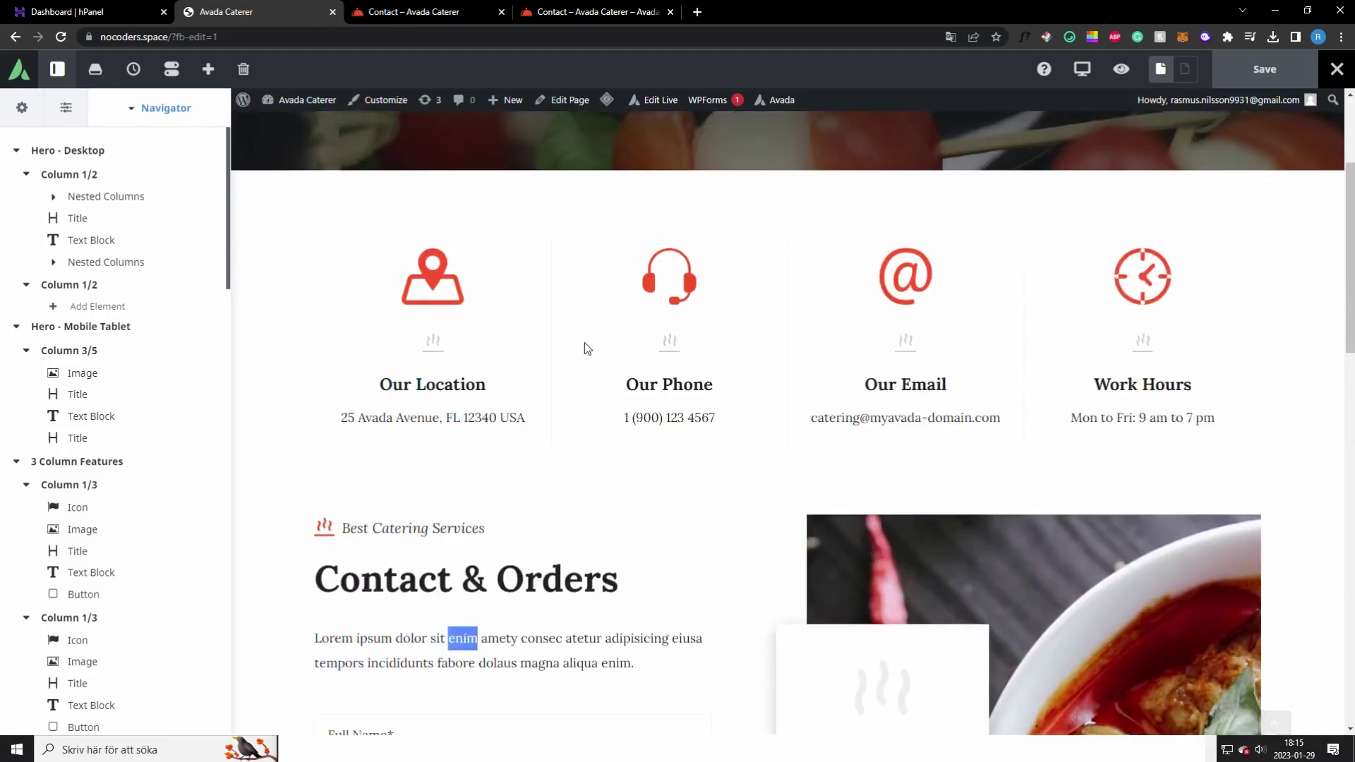
click(291, 127)
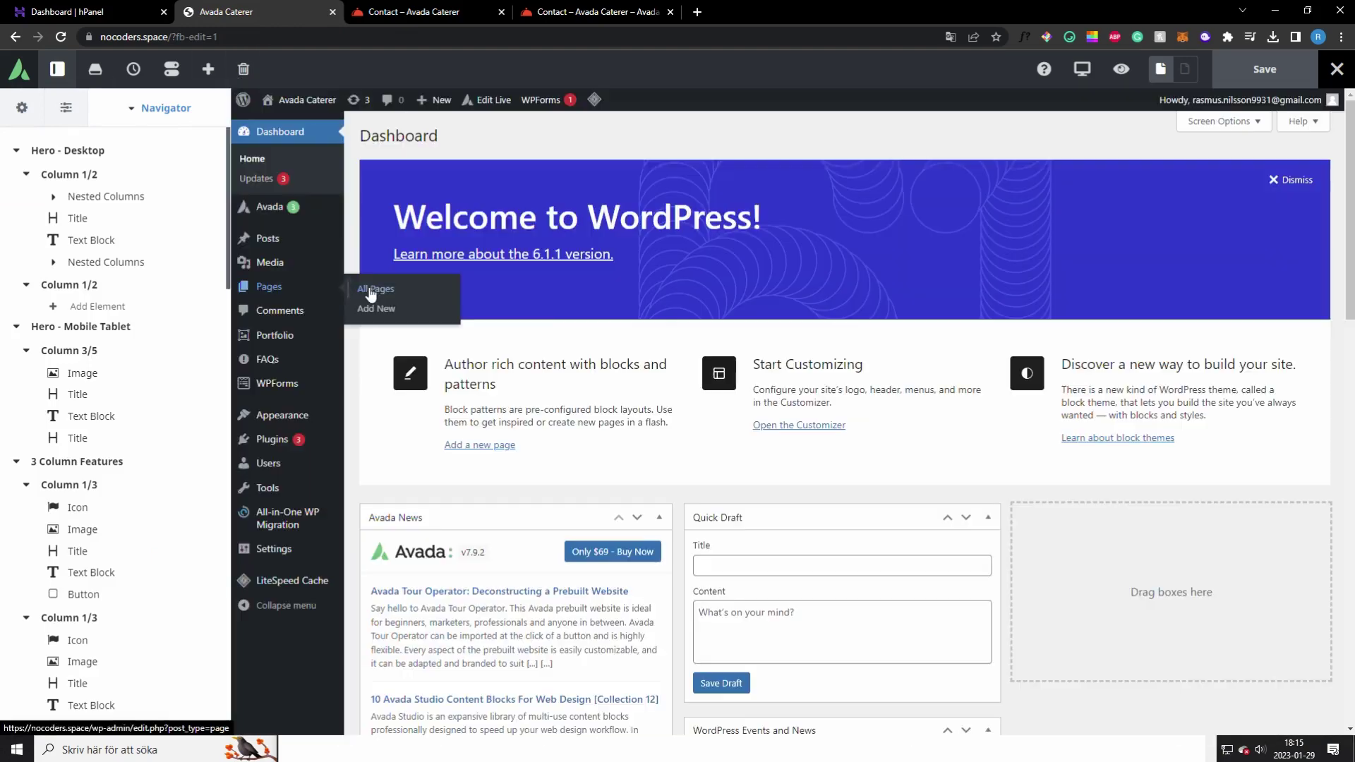
click(374, 293)
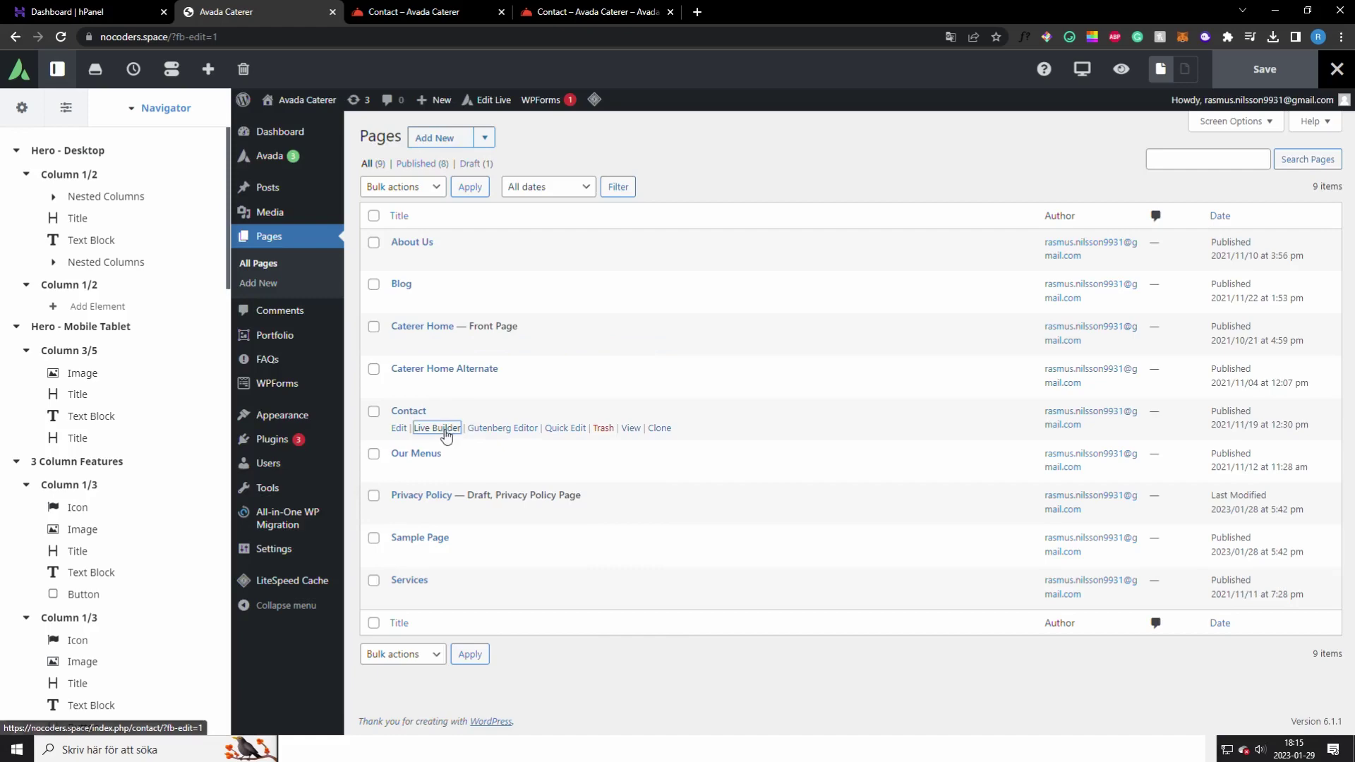
Open Contact in the Live Builder briefly, then return to the Pages list
click(443, 430)
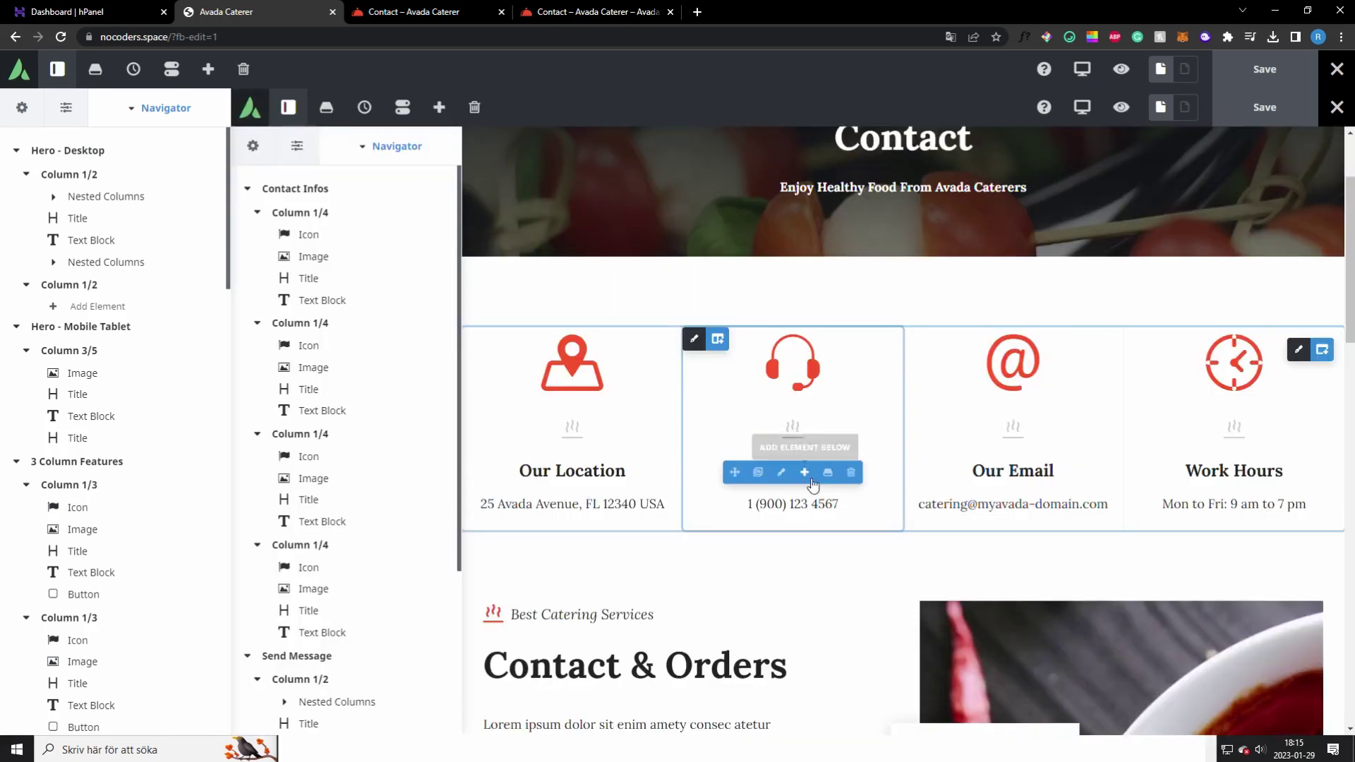
scroll(777, 466, down, 10)
scroll(749, 405, up, 10)
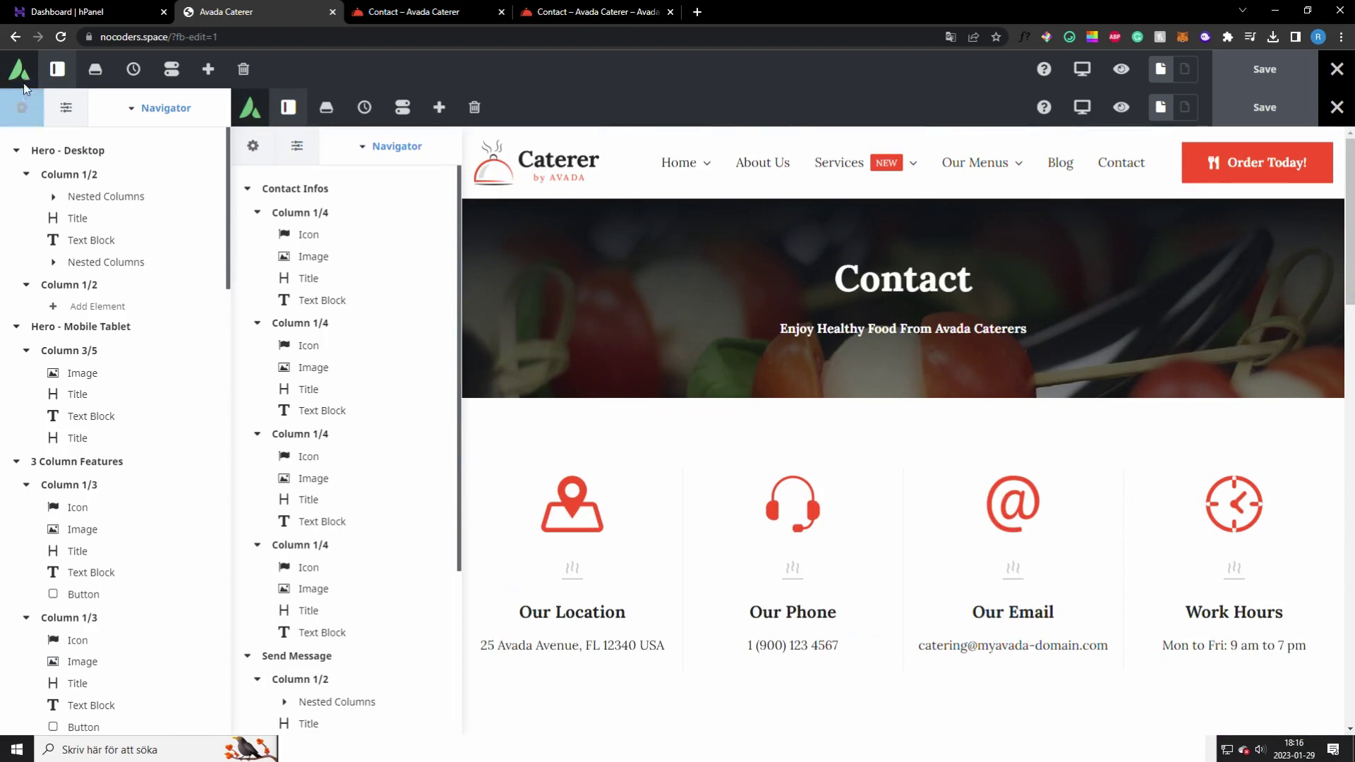
click(57, 72)
click(16, 36)
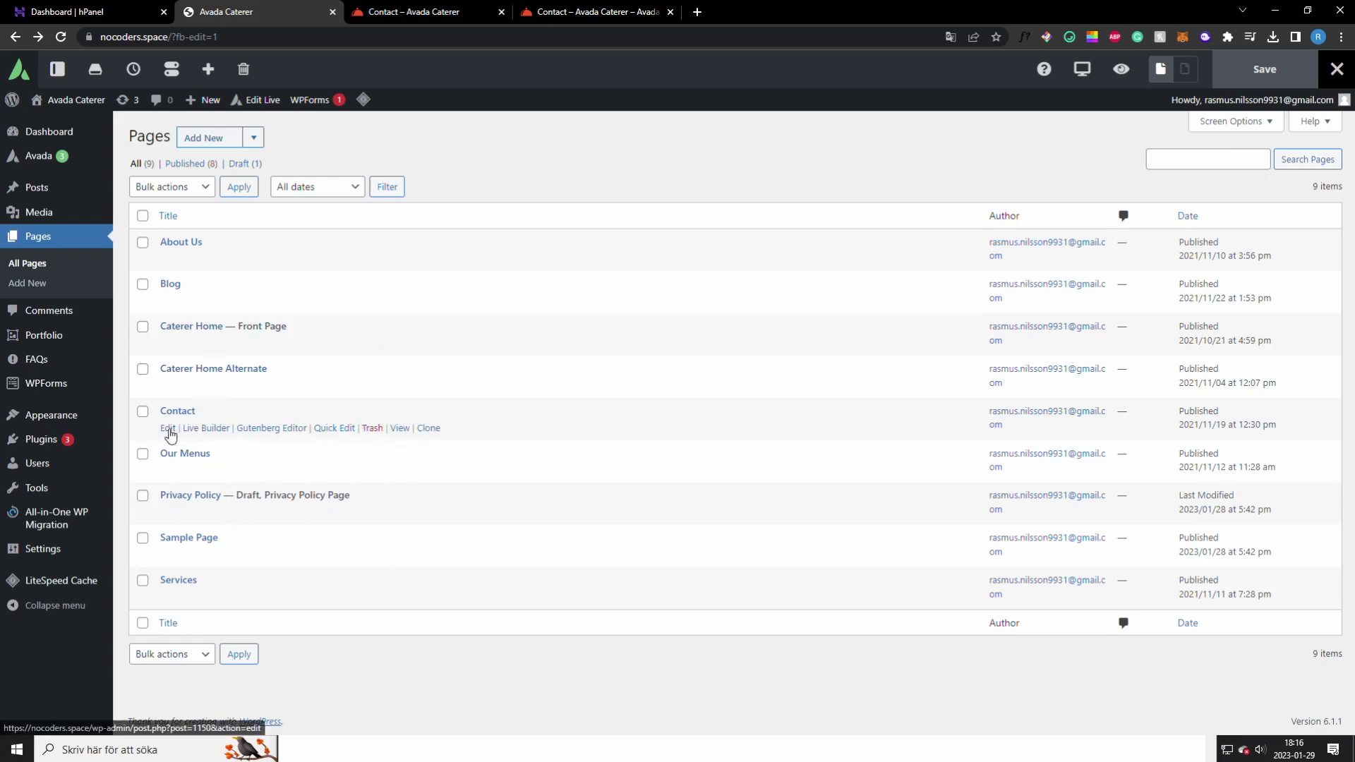
Open the Contact page in the Edit Page screen from the Pages list
click(169, 429)
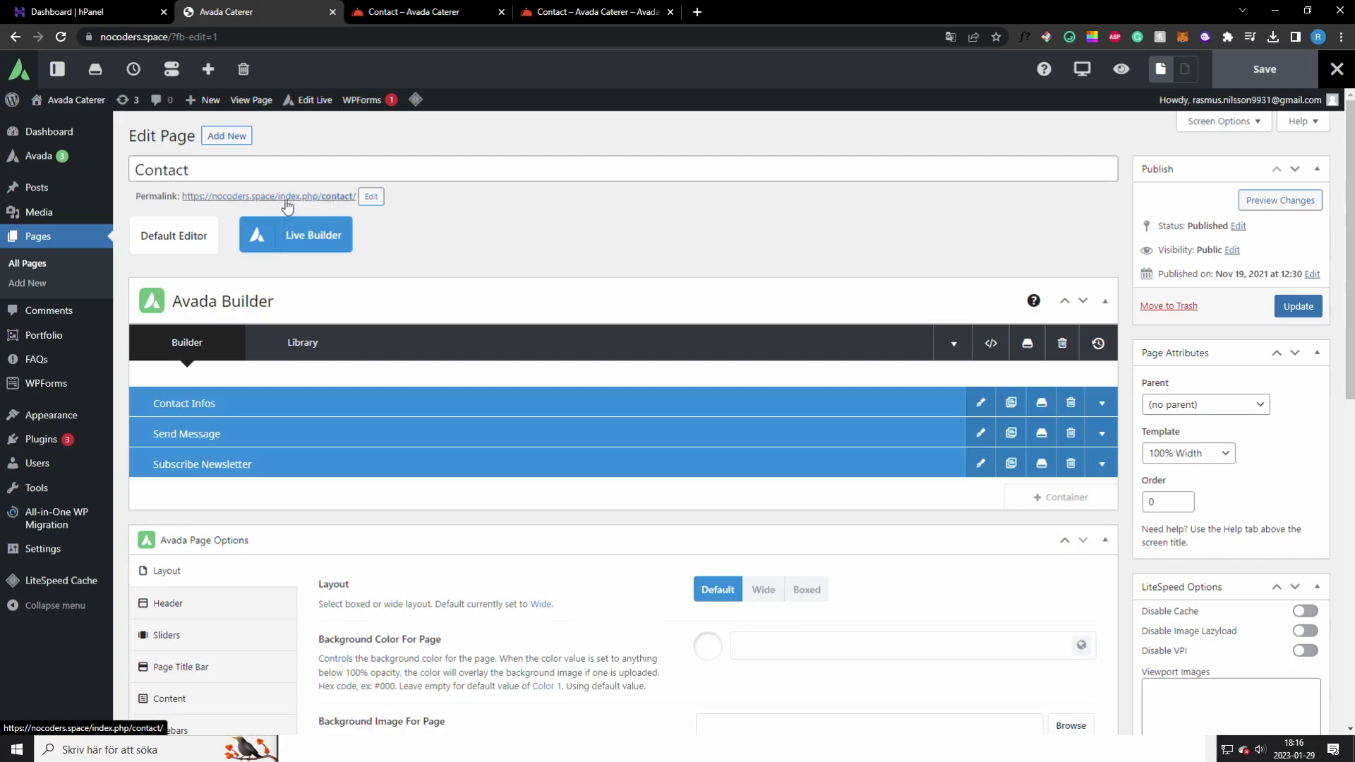